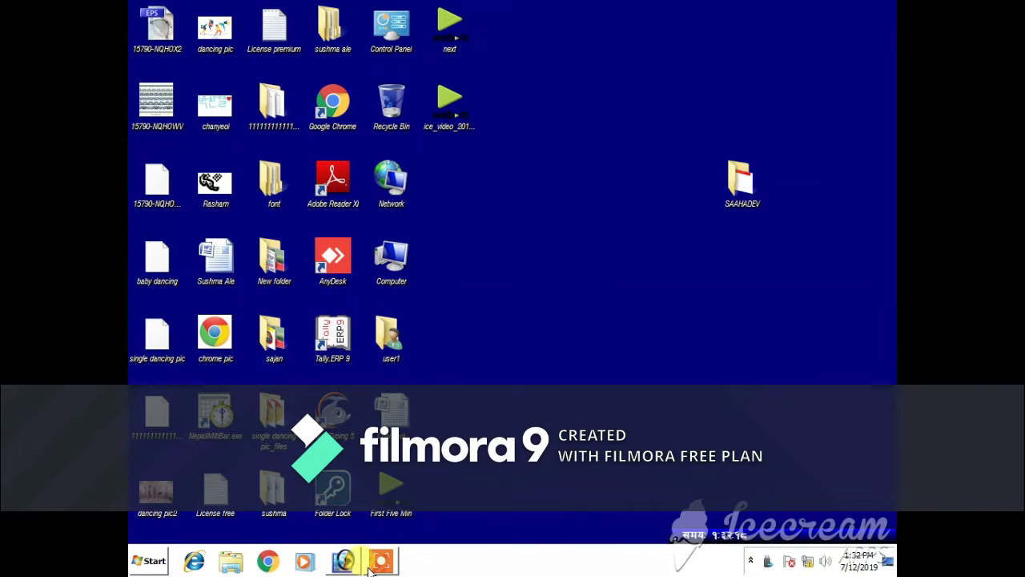
Switch to Adobe Photoshop and create a new document from the 864 x 480 Wide NTSC DV/DVD preset
click(343, 561)
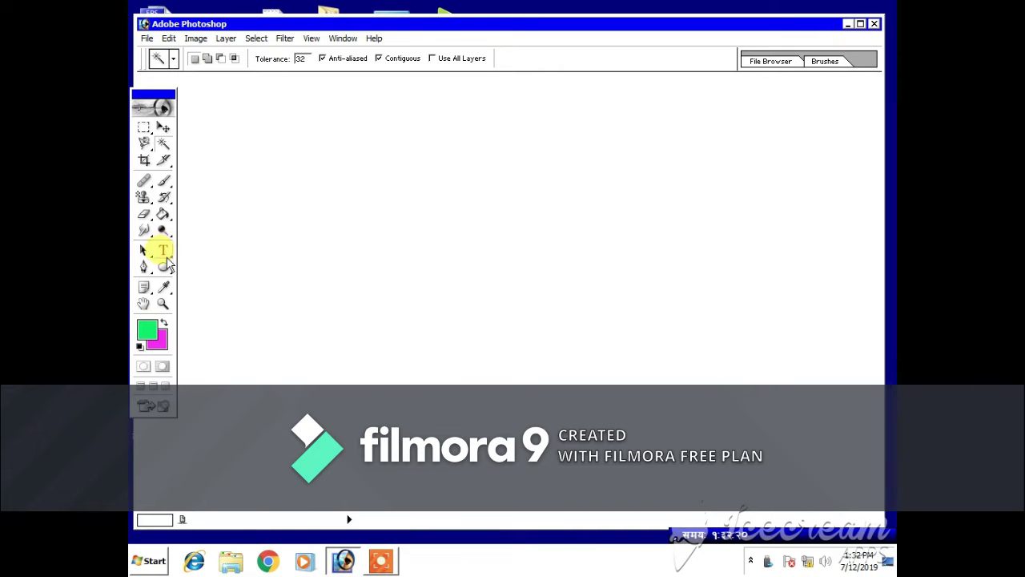
key(ctrl+n)
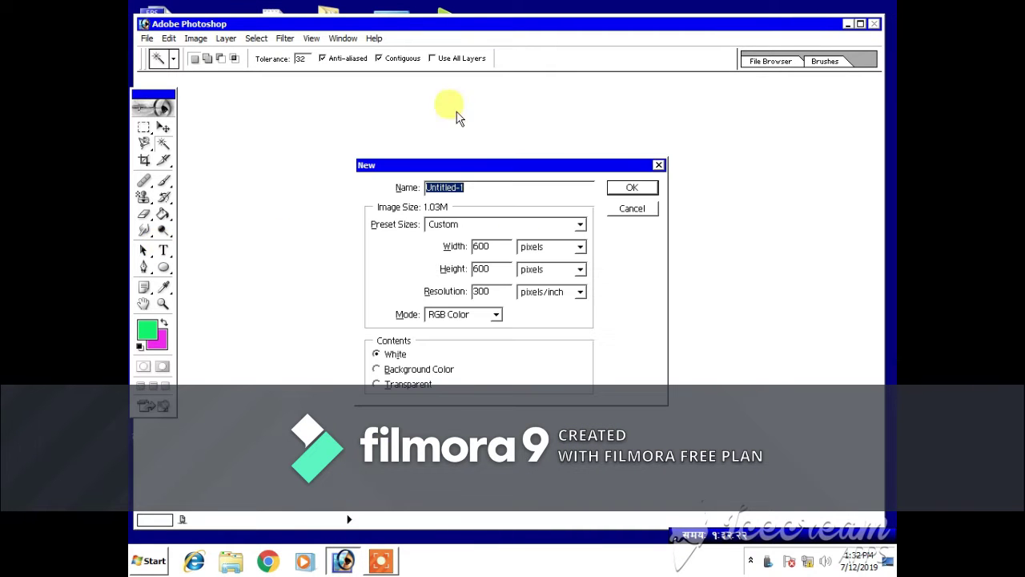
click(481, 230)
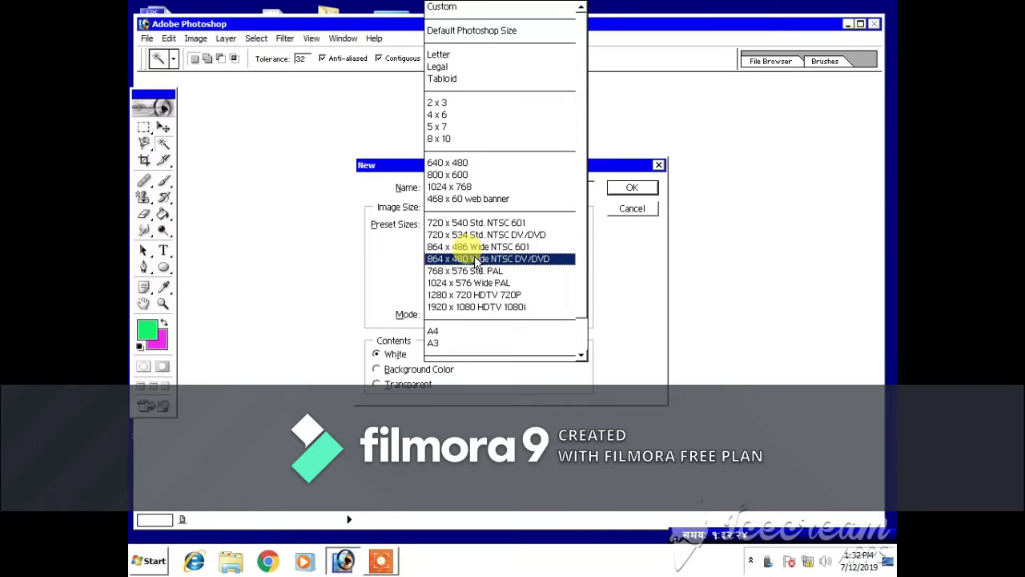
click(479, 262)
click(632, 188)
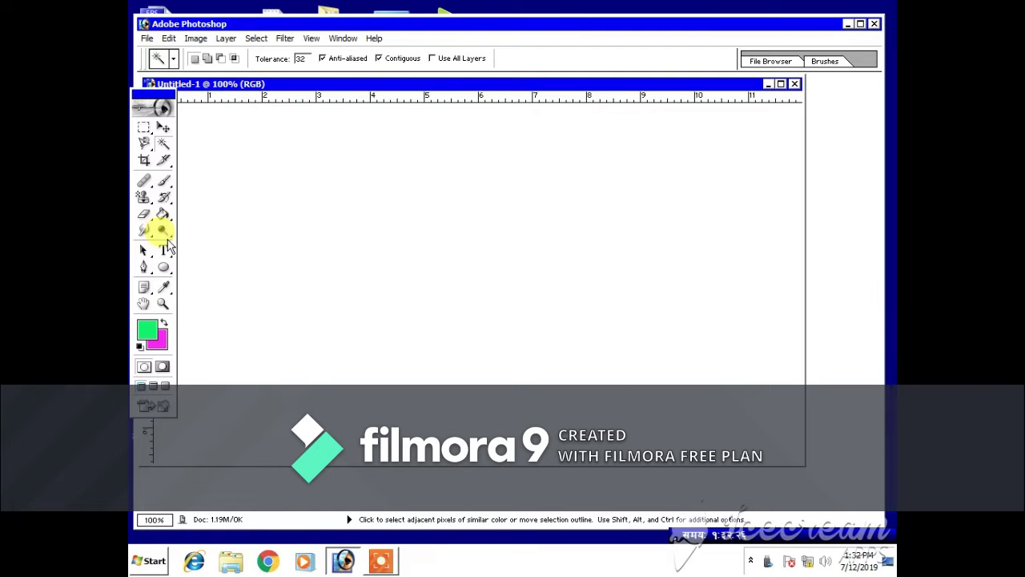
Add the green title "How to Make Logo Design" in a large text box across the middle of the canvas
click(163, 250)
drag(232, 181, 734, 382)
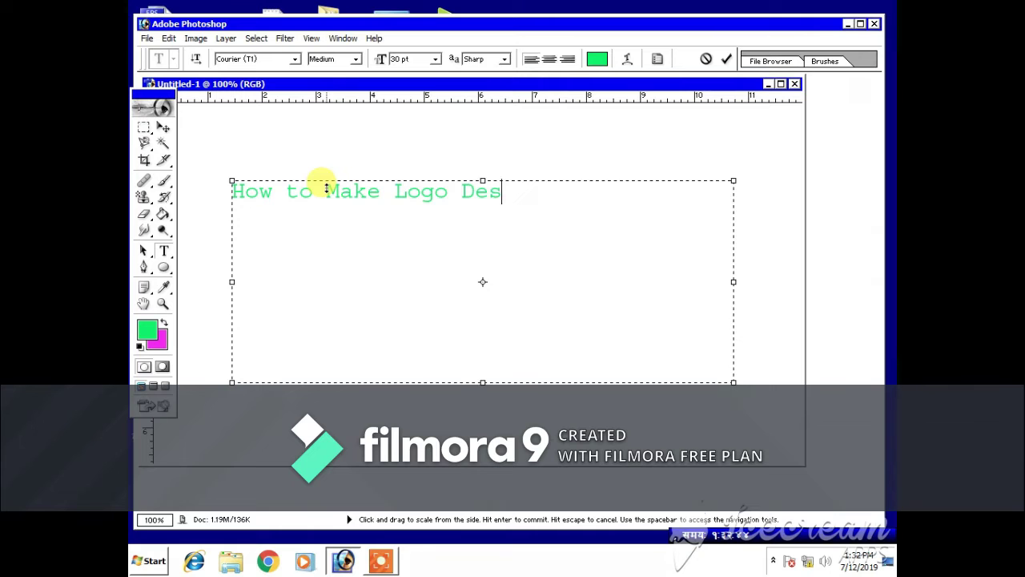
key(ctrl+minus)
Set the whole title's font size to 72 pt and nudge the text layer slightly up and to the left
drag(532, 208, 238, 212)
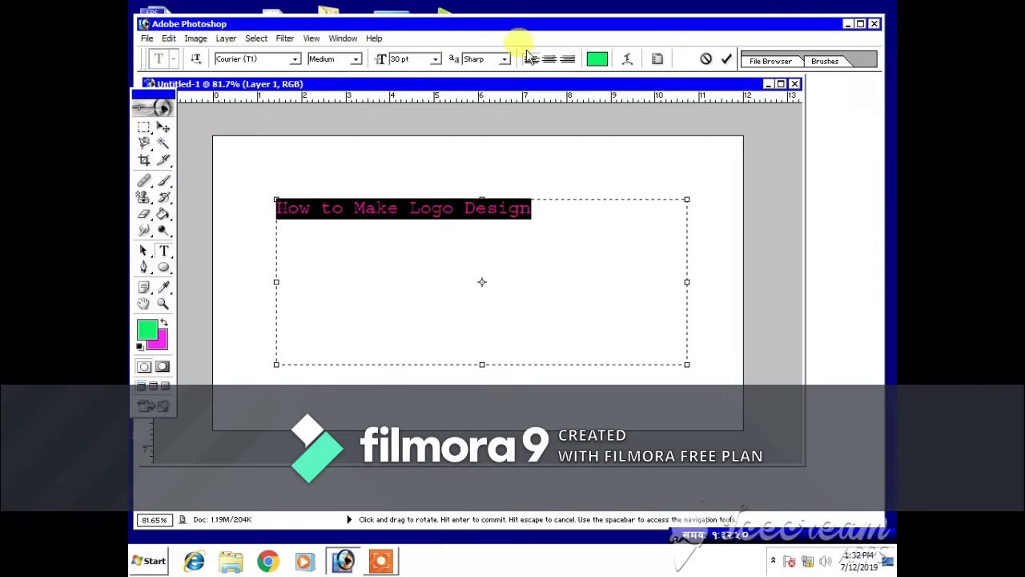
click(435, 58)
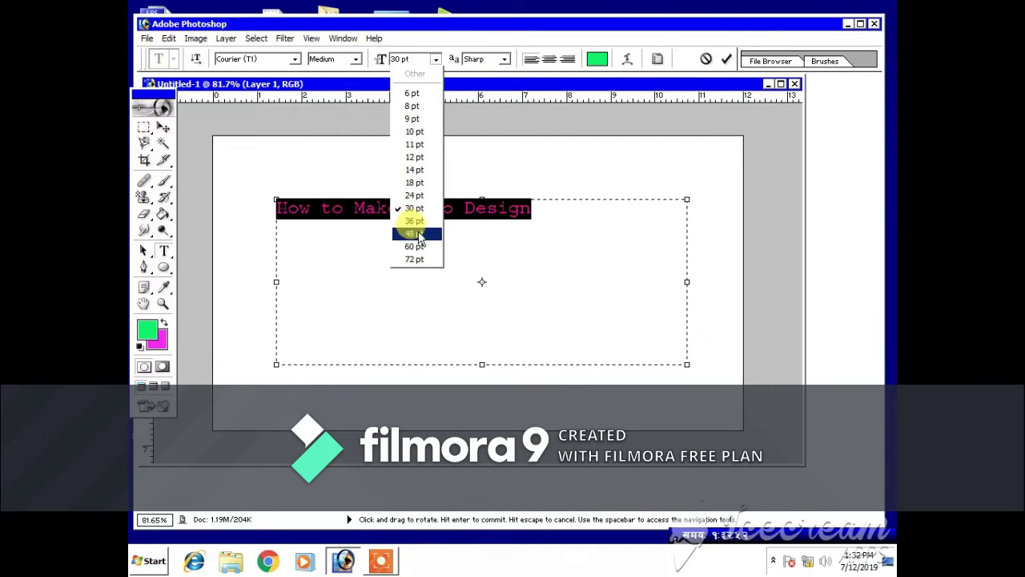
click(414, 259)
click(163, 127)
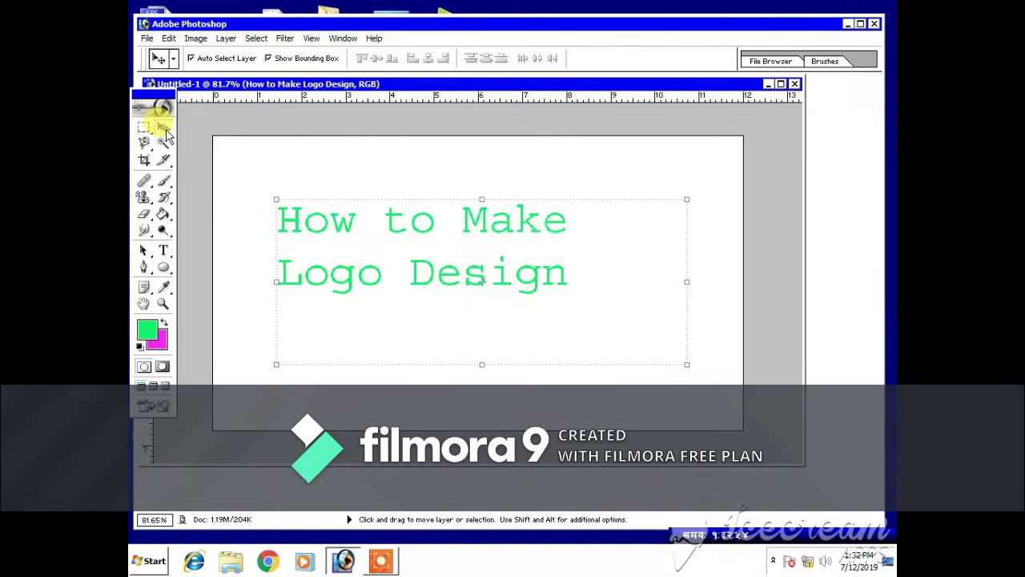
mouse_move(521, 216)
mouse_down()
mouse_move(508, 194)
mouse_move(518, 214)
mouse_up()
Show the Layers palette and delete the "How to Make Logo Design" text layer
click(345, 39)
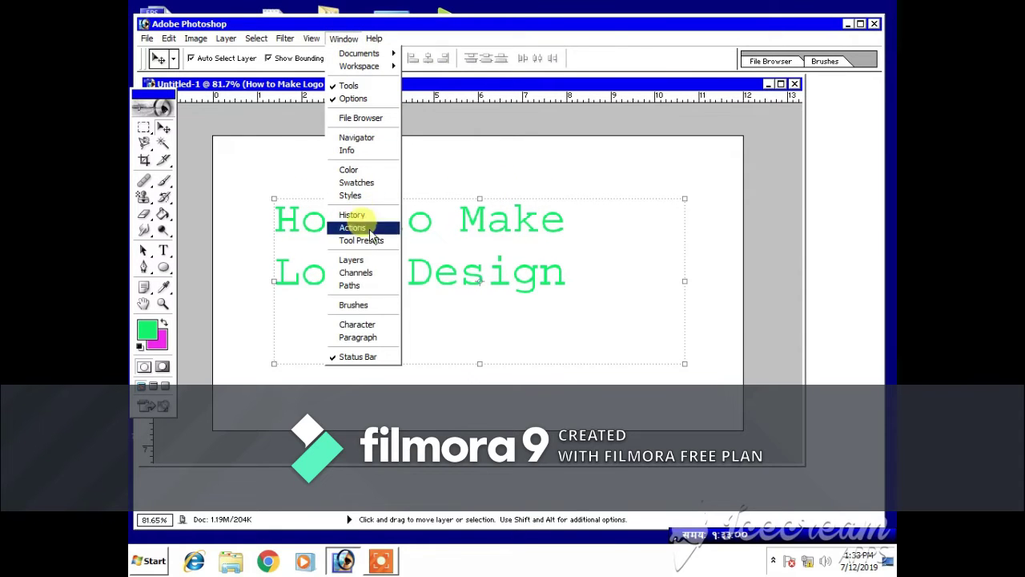
click(357, 260)
right_click(825, 393)
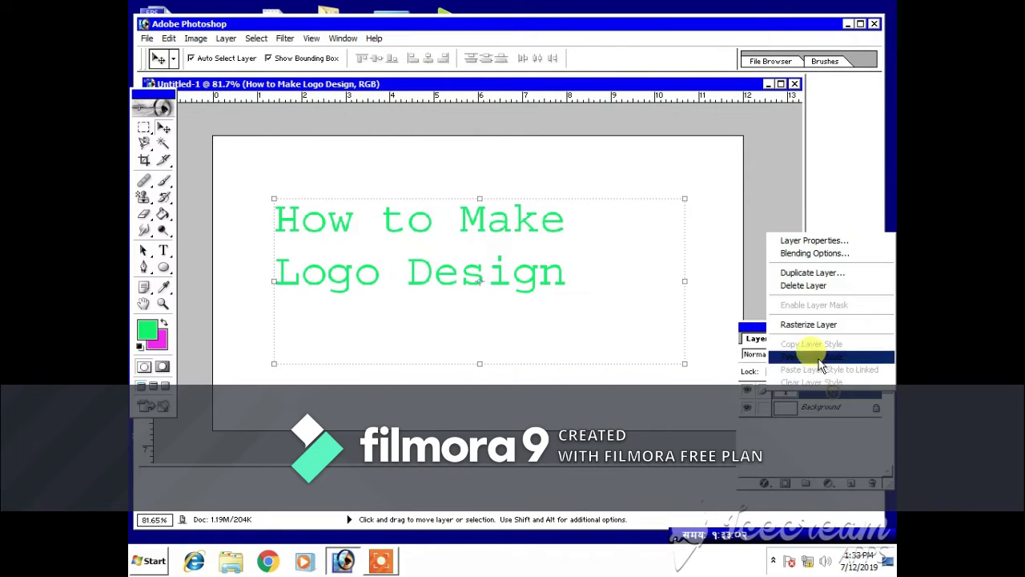
click(800, 253)
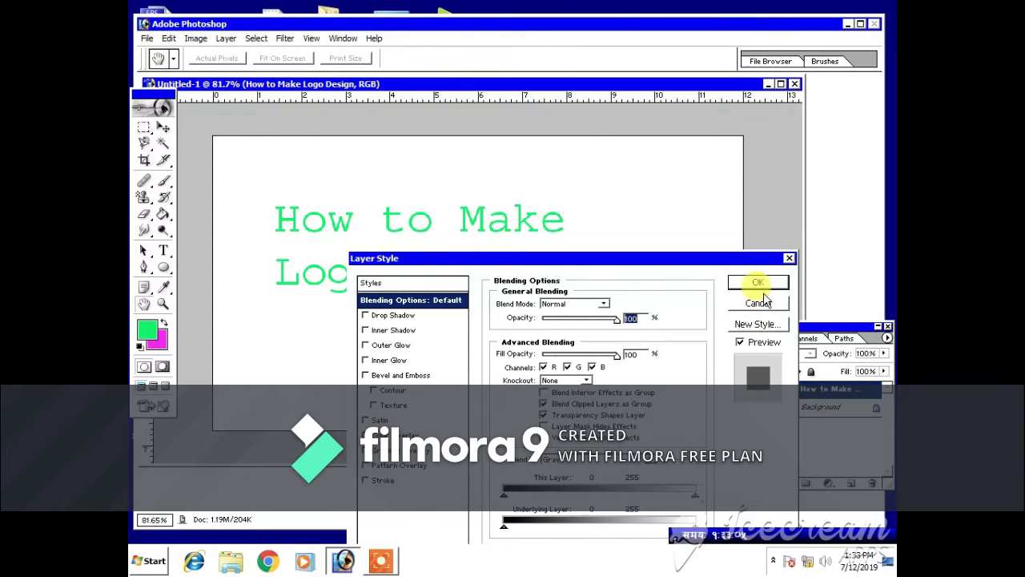
click(789, 257)
right_click(813, 393)
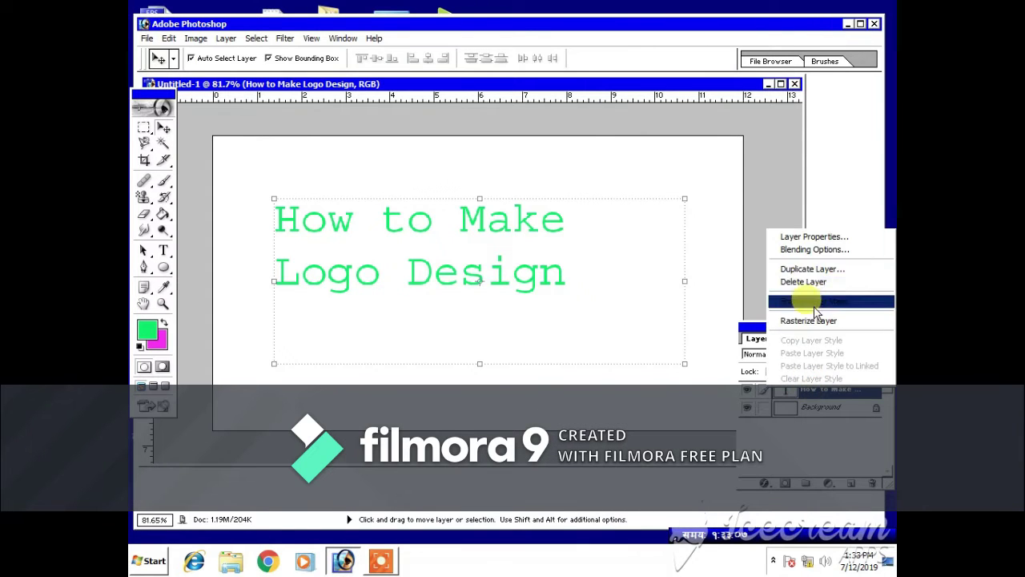
click(810, 278)
click(483, 225)
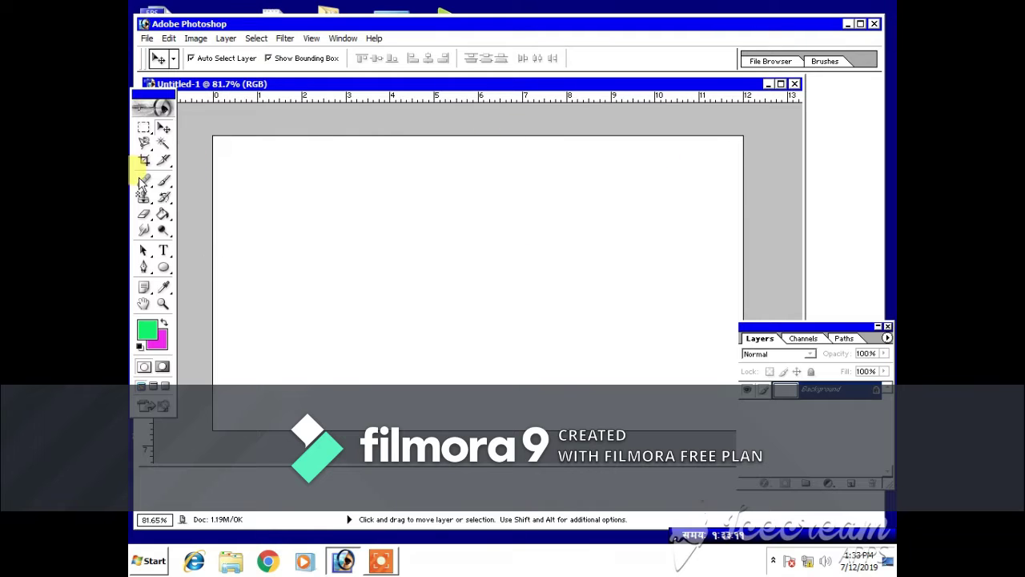
Draw a tall green ellipse in the left half of the canvas with the Ellipse tool and rasterize its layer
drag(165, 267, 232, 272)
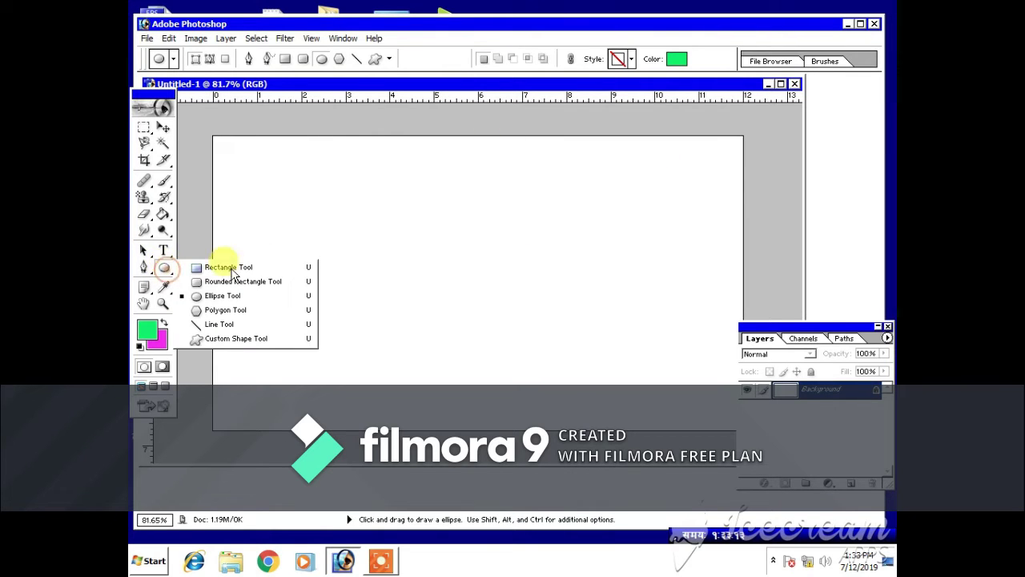
click(223, 295)
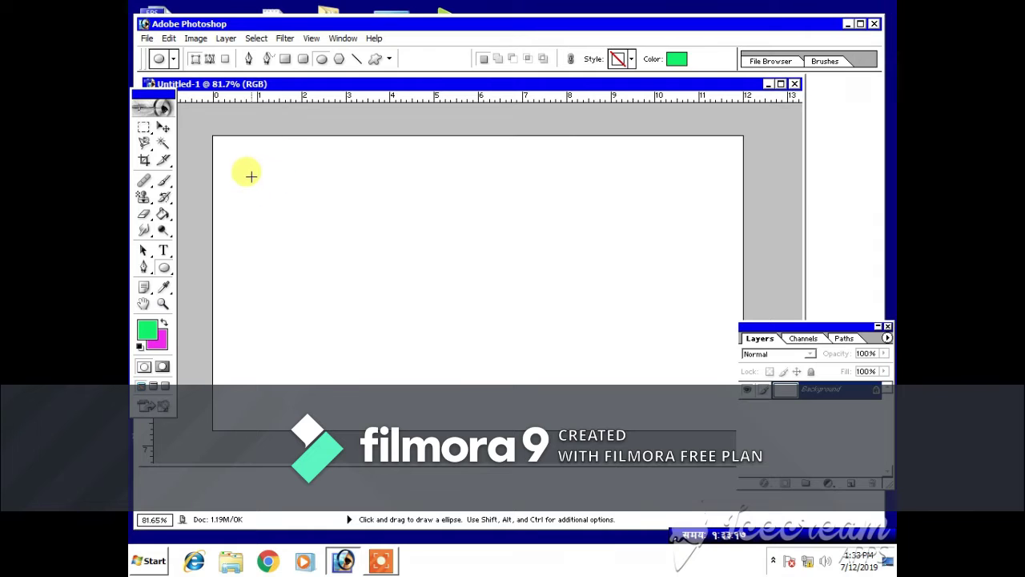
drag(249, 169, 417, 389)
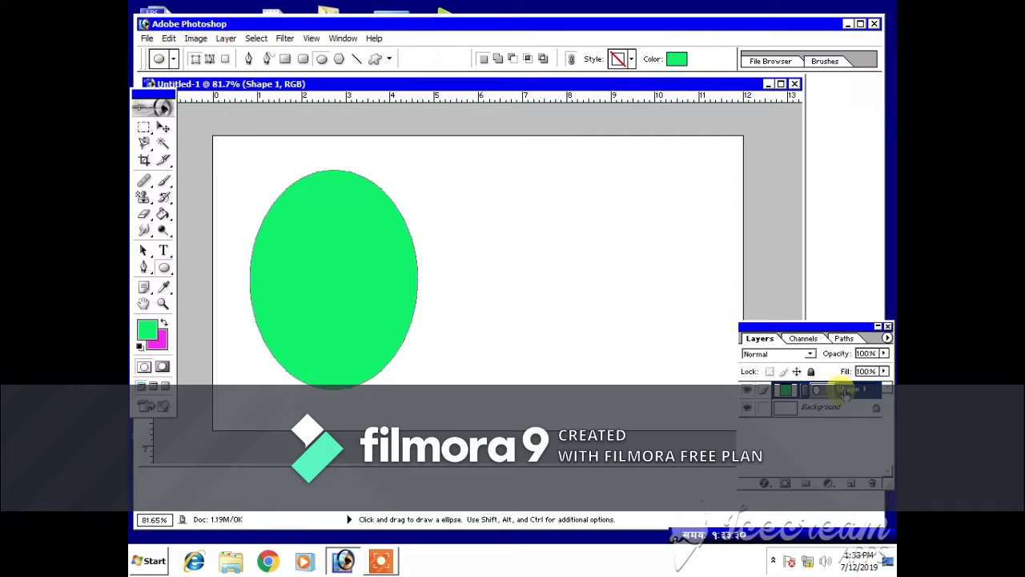
right_click(845, 392)
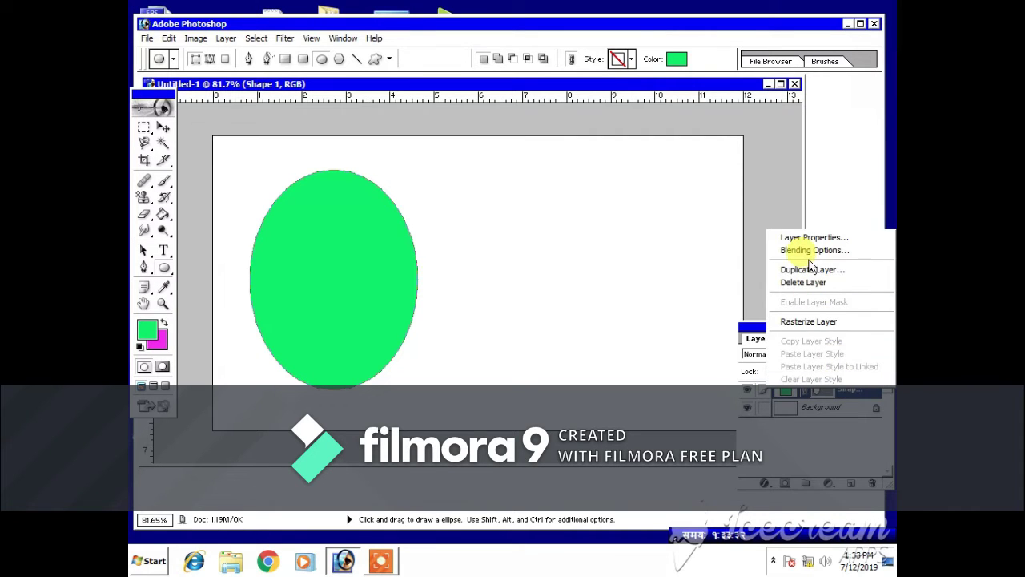
click(809, 322)
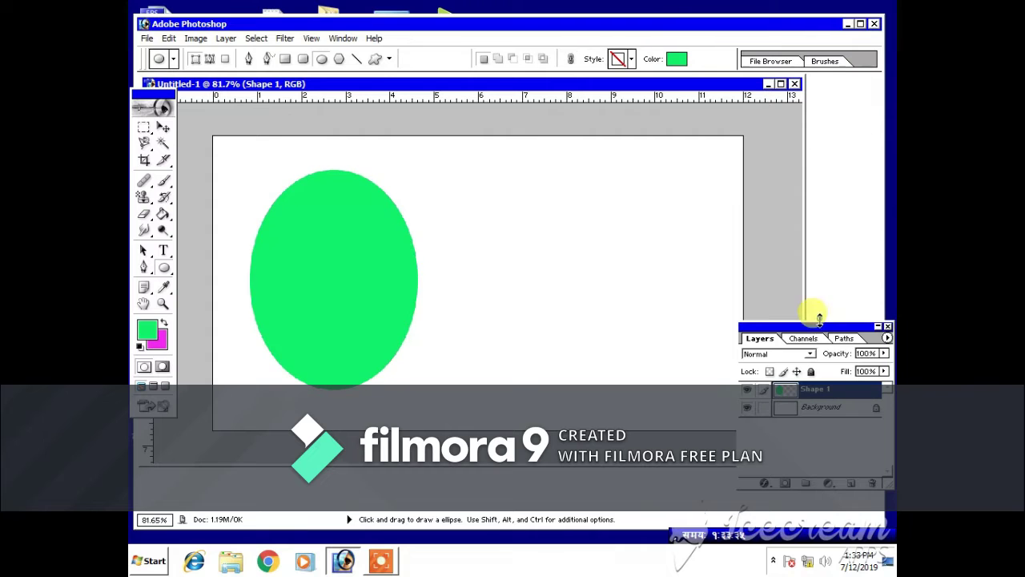
Duplicate the green ellipse's layer within the same document and name the copy 1
right_click(832, 391)
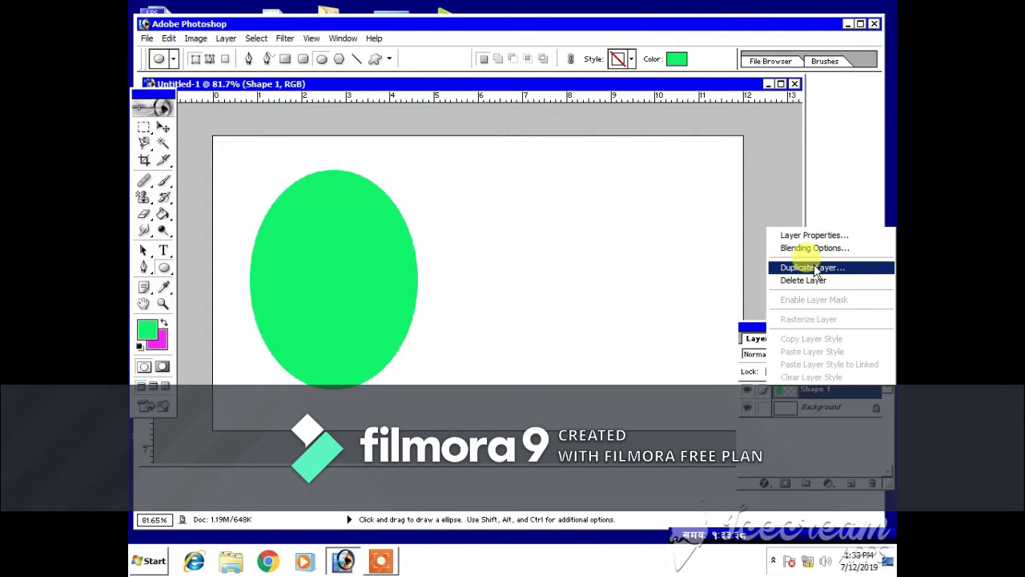
click(381, 561)
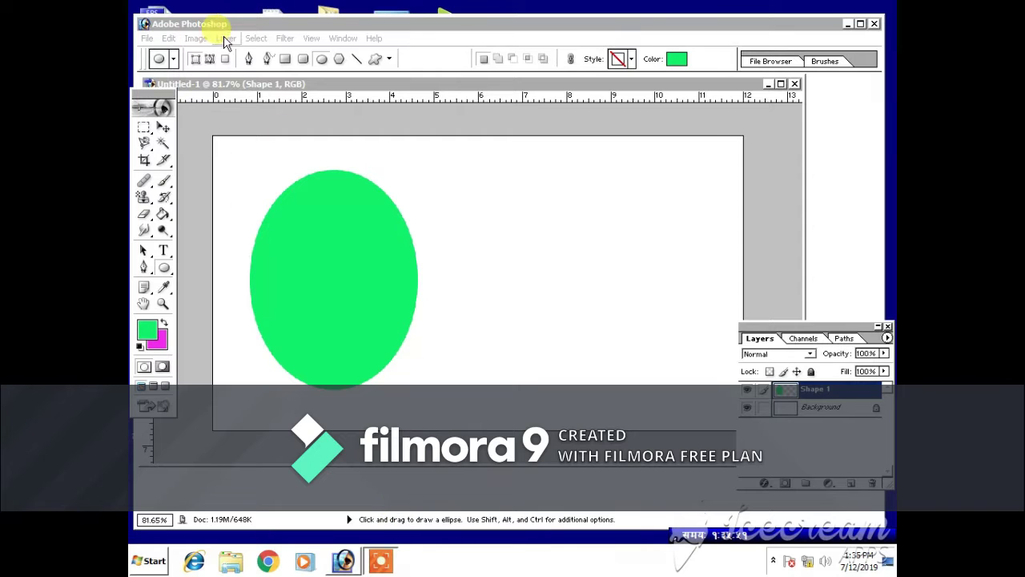
click(349, 231)
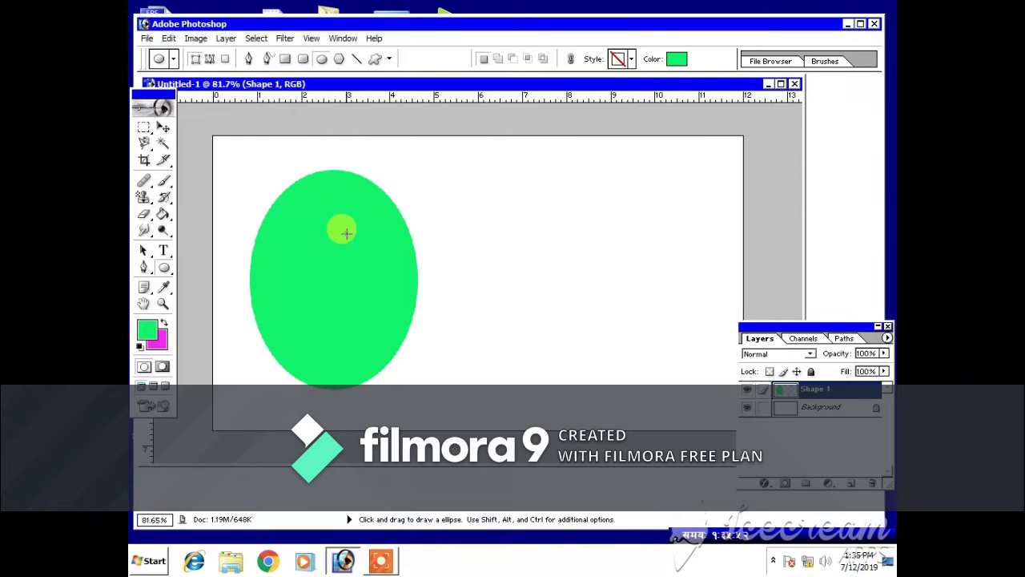
click(162, 127)
click(225, 37)
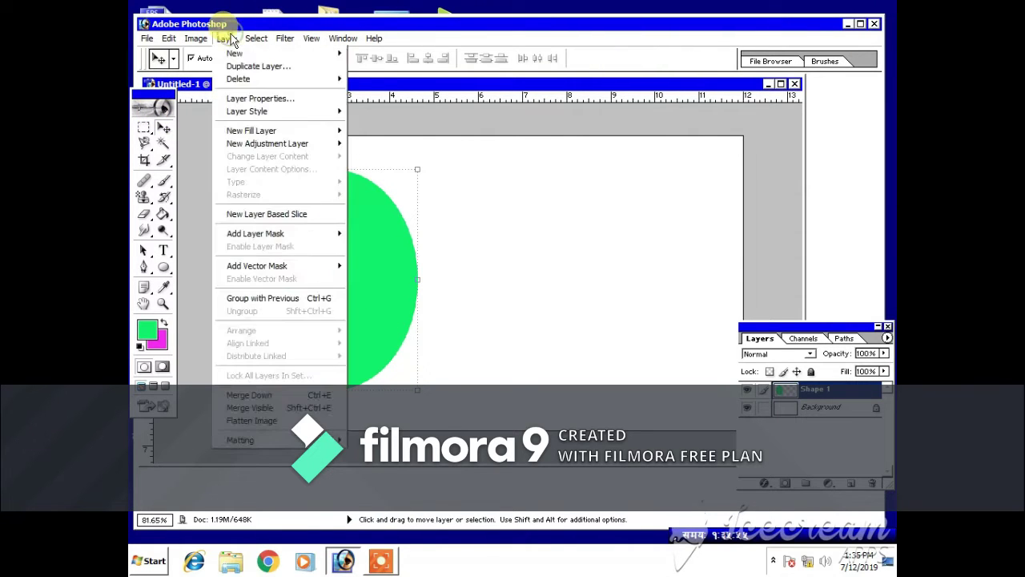
click(809, 389)
right_click(809, 389)
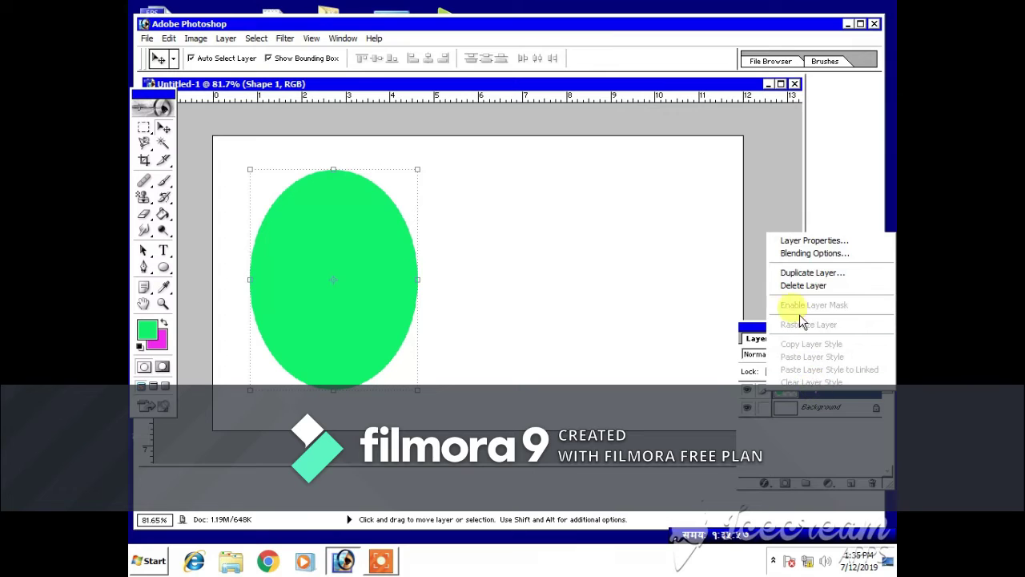
click(791, 271)
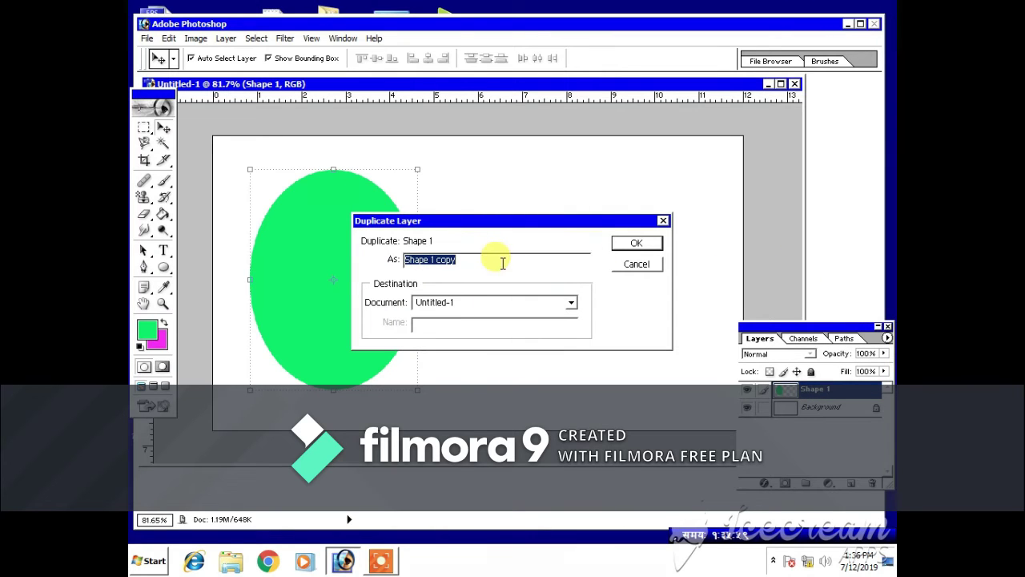
text(1)
click(633, 243)
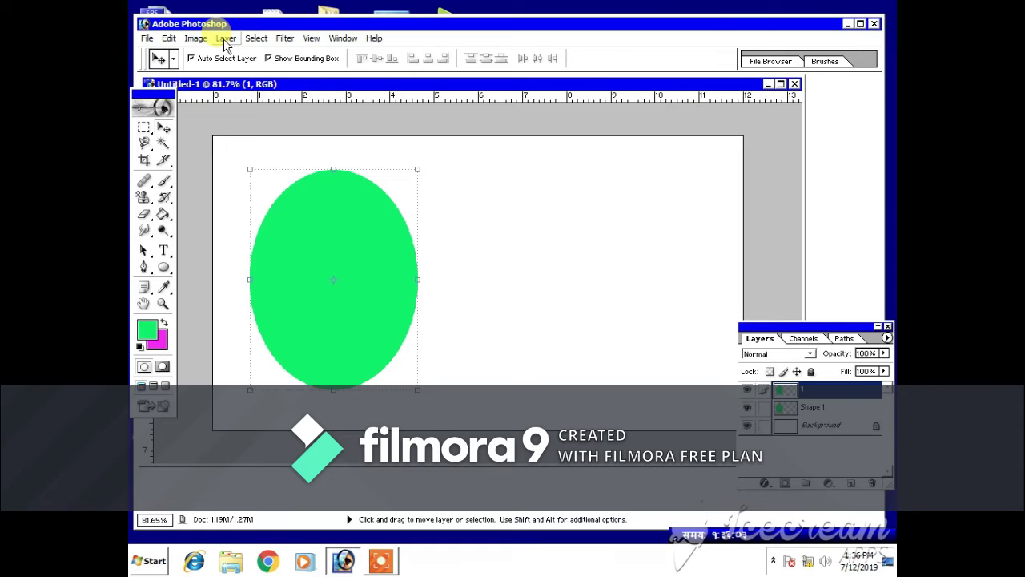
Apply a red Color Overlay layer style at 100% opacity to layer 1
right_click(822, 390)
click(818, 245)
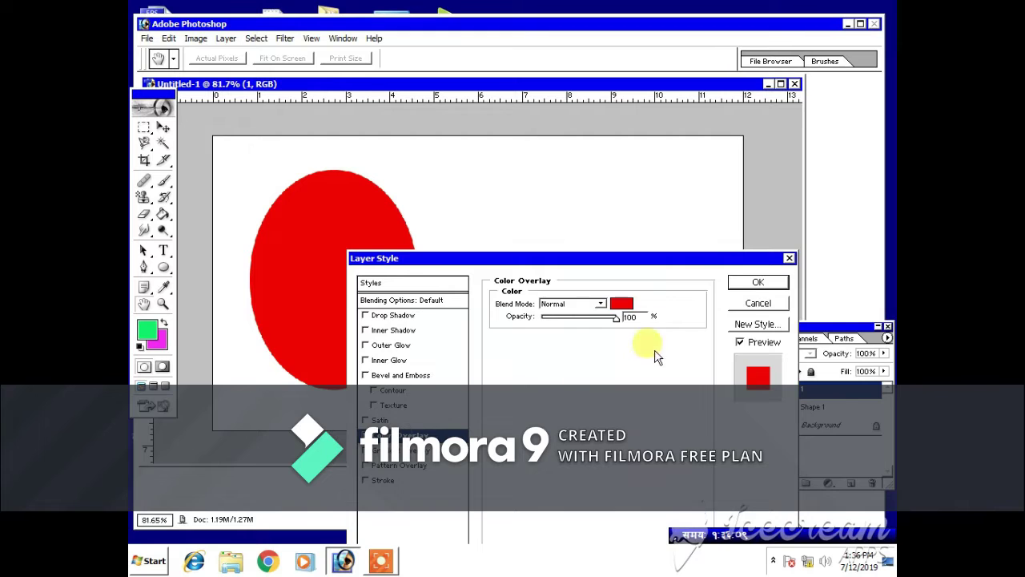
click(761, 282)
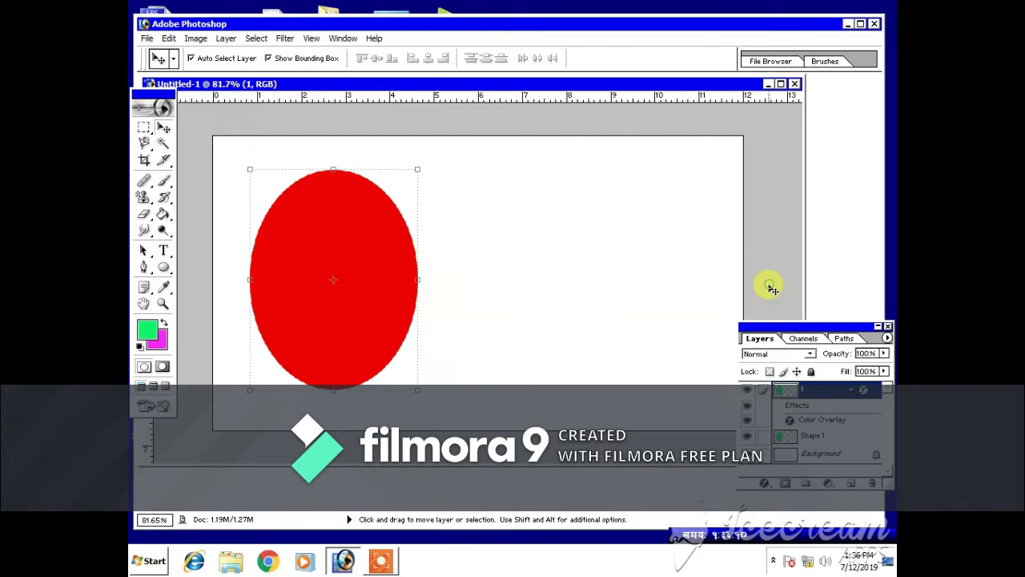
Flip the red ellipse on layer 1 horizontally
click(226, 38)
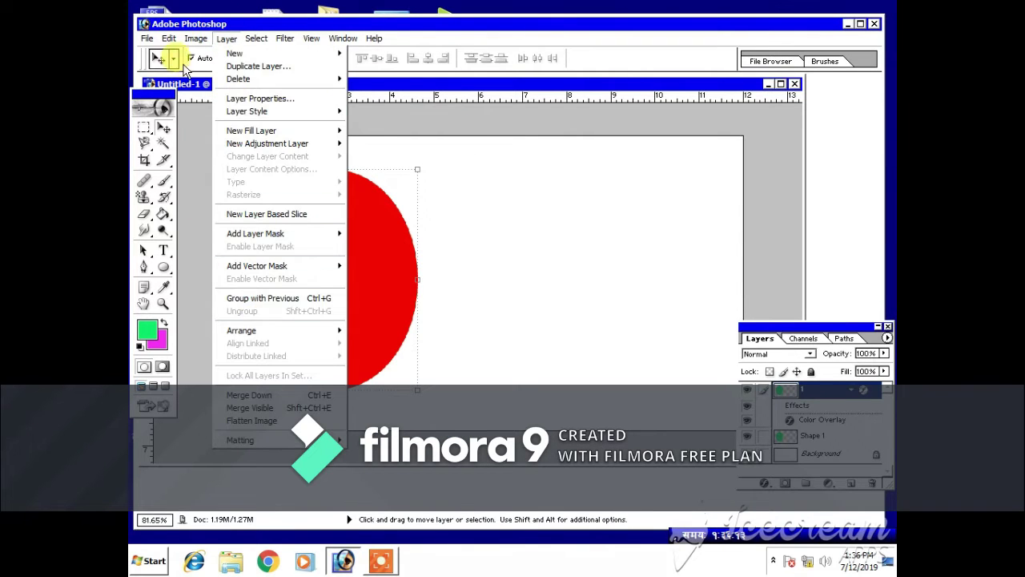
mouse_move(169, 39)
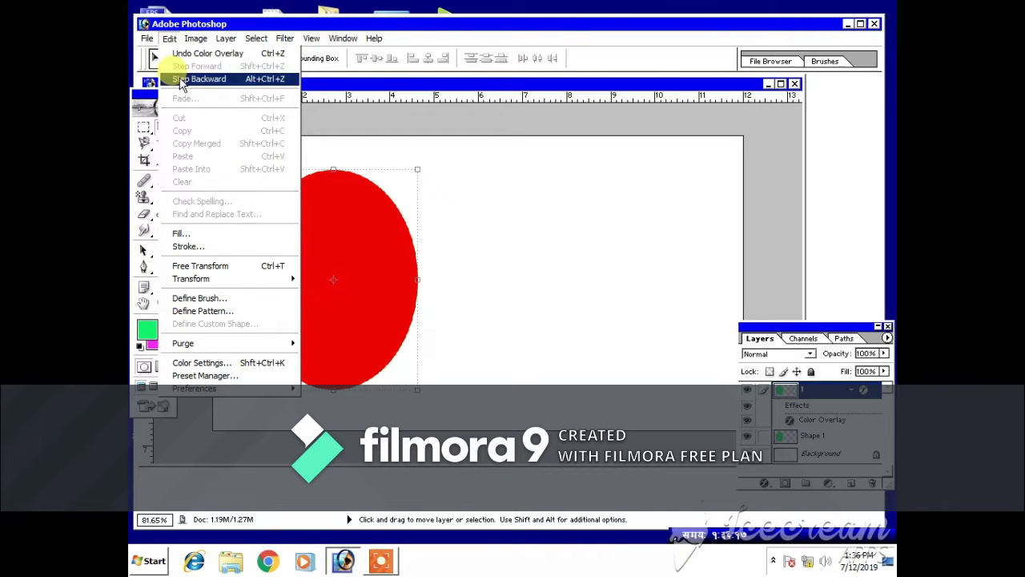
mouse_move(228, 280)
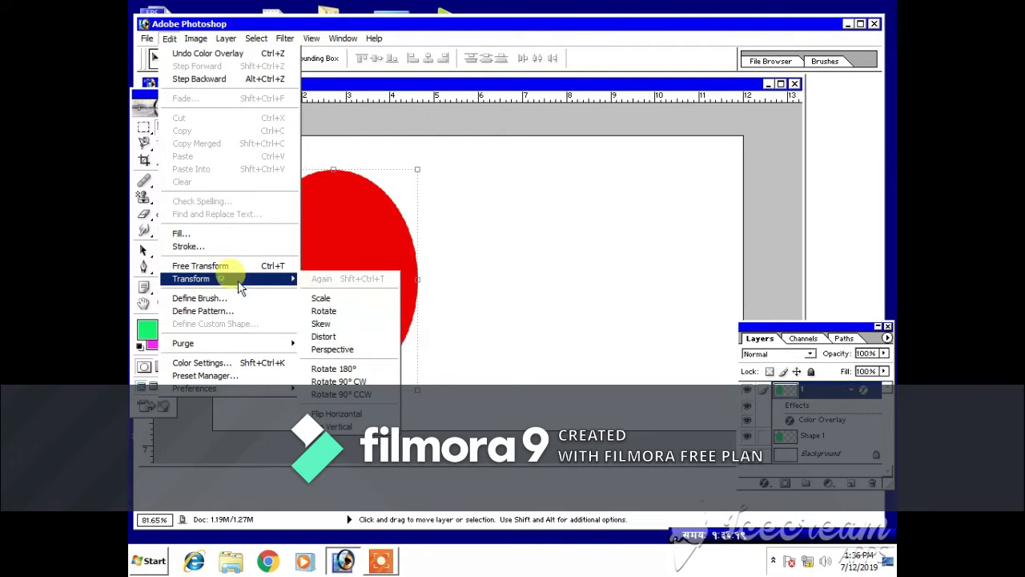
click(351, 415)
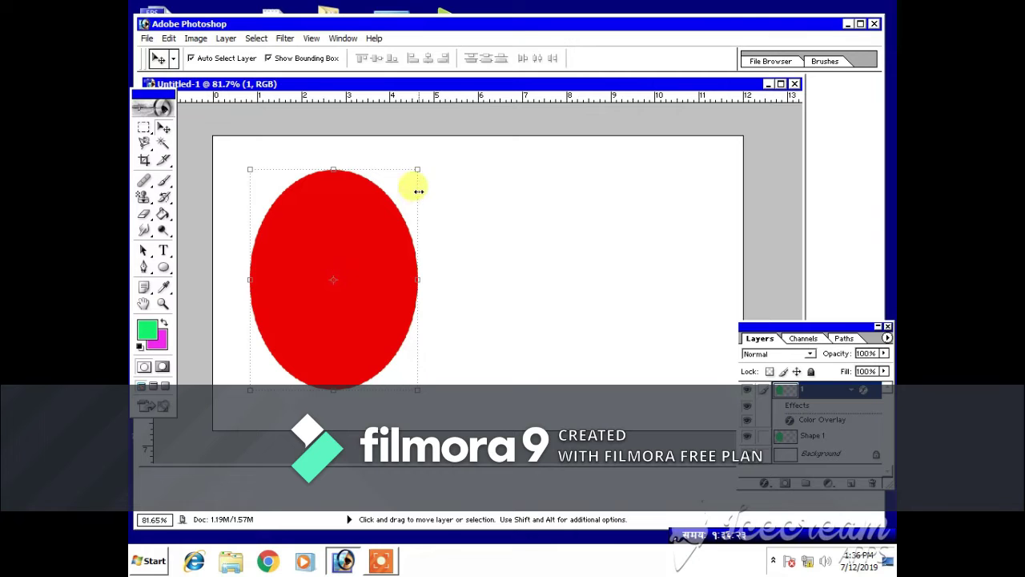
Scale the red ellipse to about 67.8% width and 60.1% height, vertically centred against the green ellipse's right edge
drag(248, 168, 304, 230)
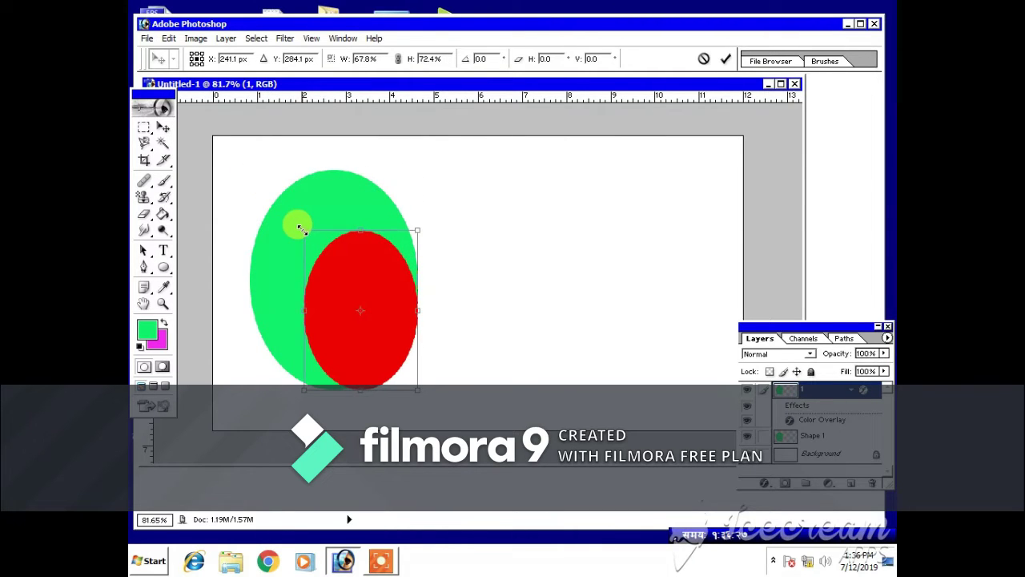
drag(364, 382, 364, 359)
drag(361, 231, 357, 213)
drag(412, 356, 418, 346)
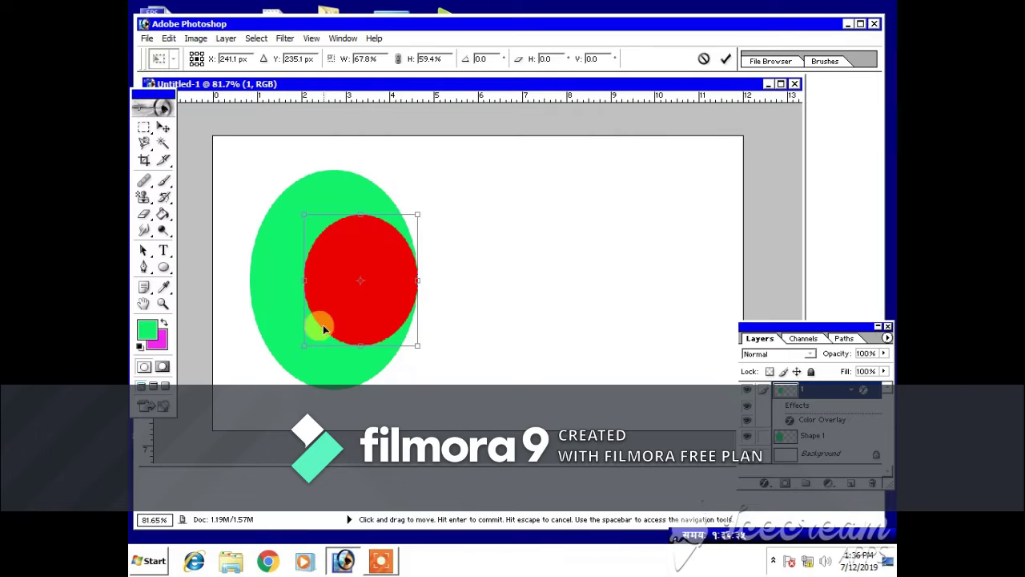
drag(302, 347, 304, 348)
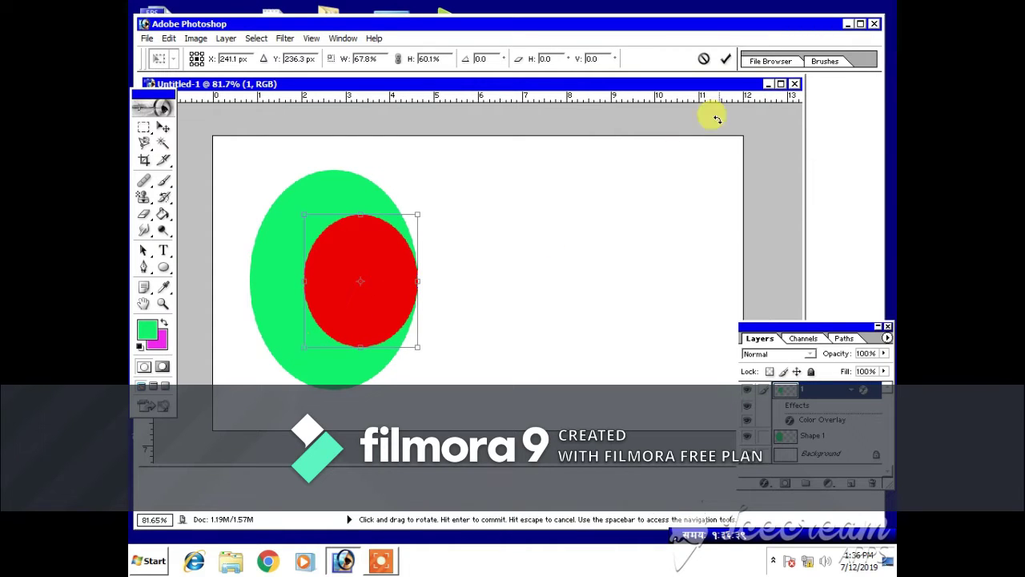
click(726, 59)
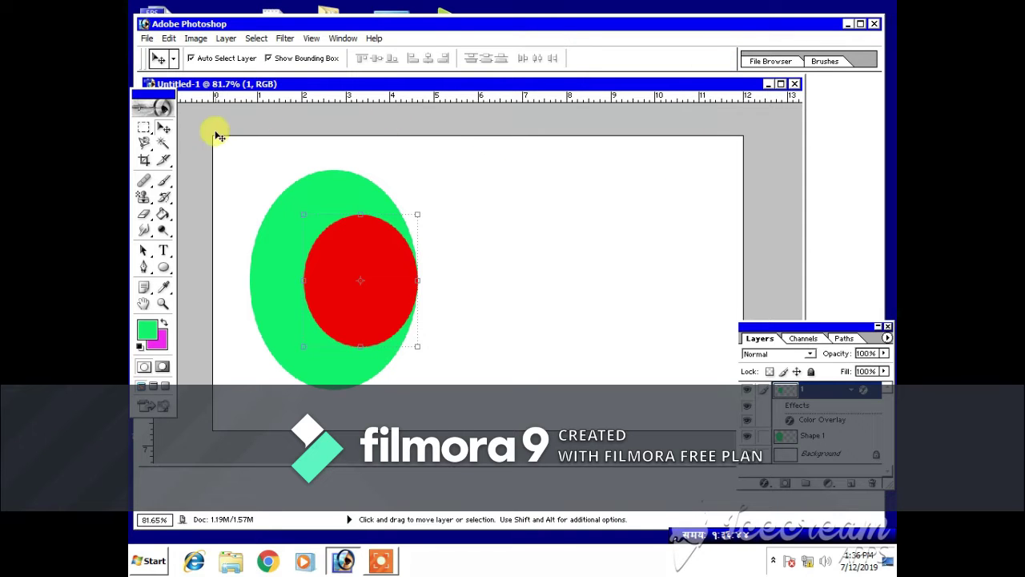
Select the red ellipse area with the Magic Wand, clear it from both layer 1 and Shape 1, and deselect
click(164, 142)
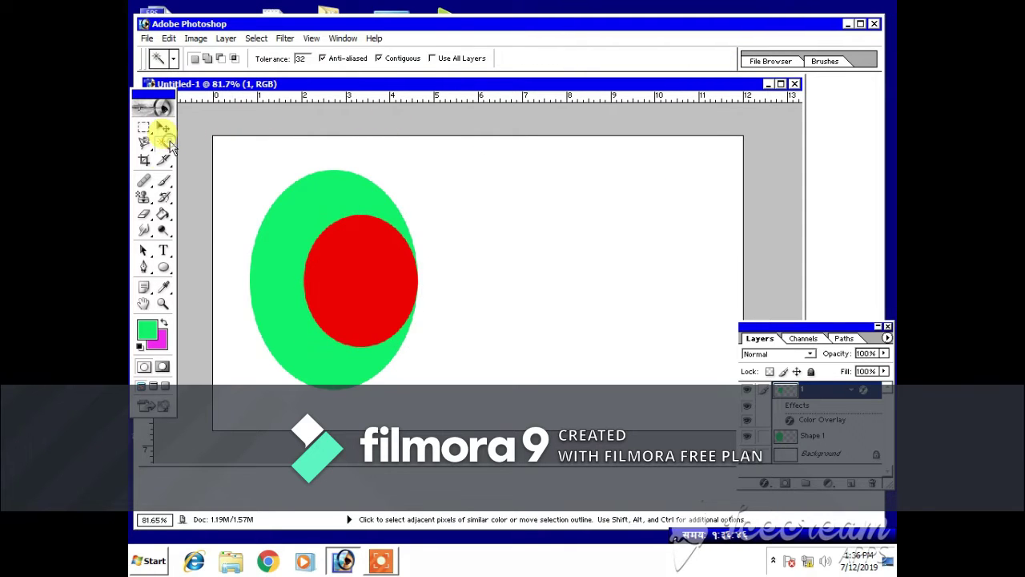
click(358, 268)
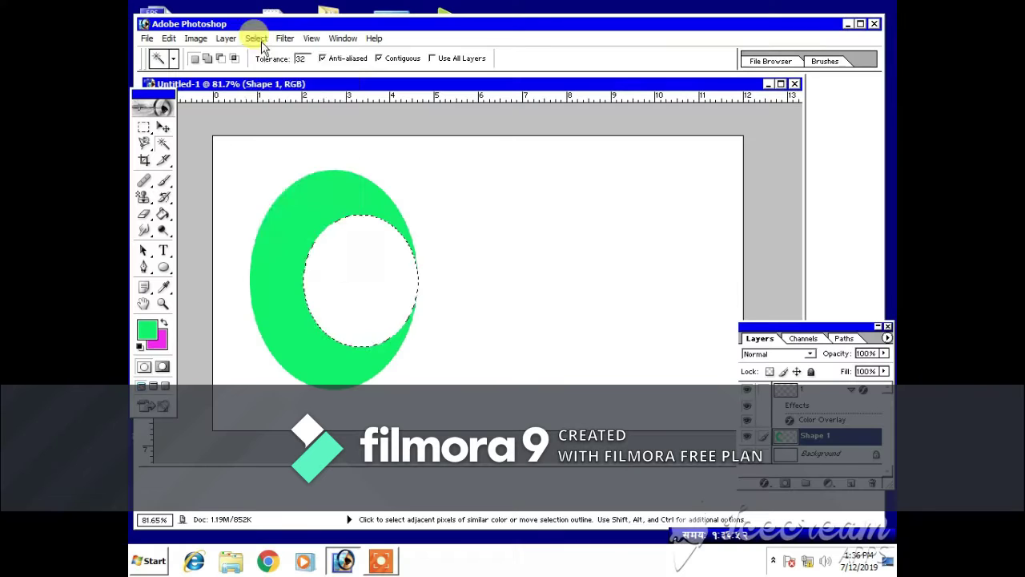
click(256, 38)
click(290, 68)
Move the green crescent on the Shape 1 layer slightly upward
click(163, 127)
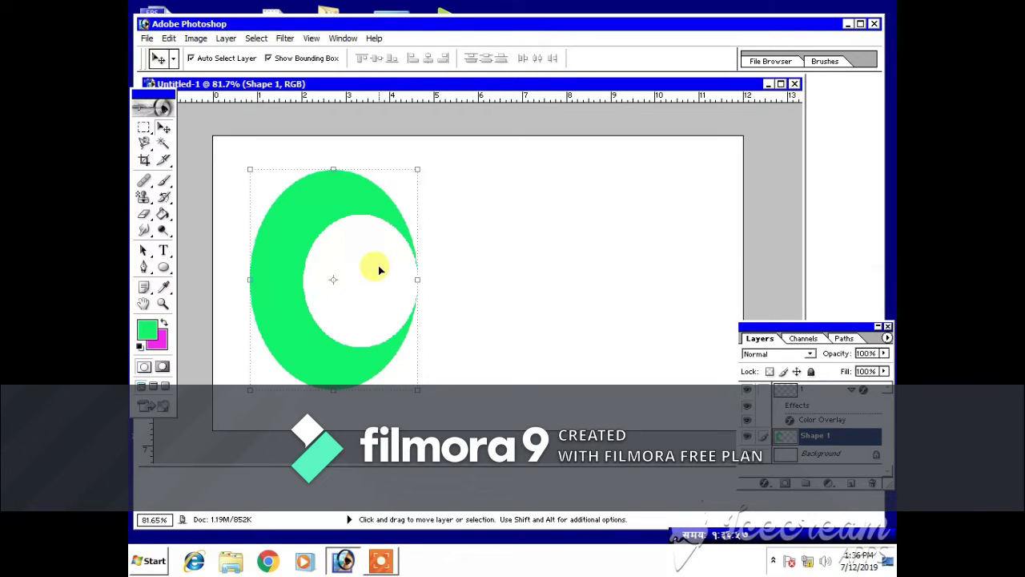
click(816, 391)
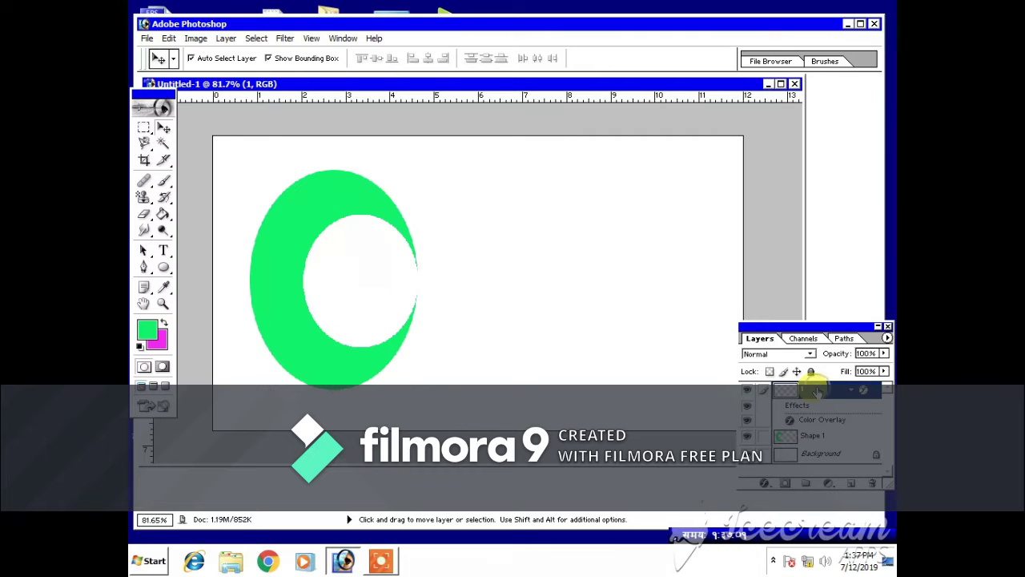
click(356, 291)
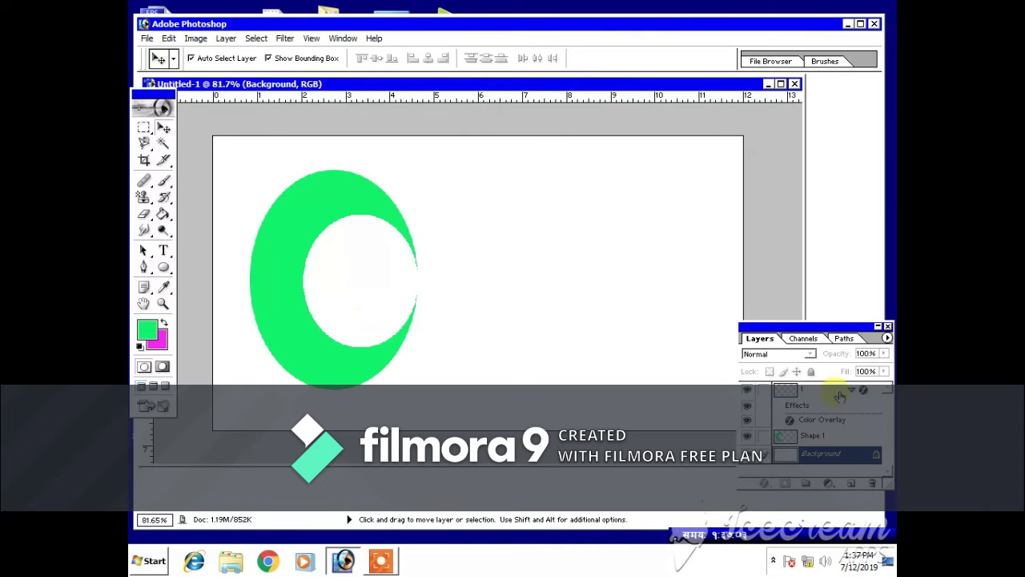
mouse_move(315, 195)
mouse_down()
mouse_move(453, 208)
mouse_move(316, 189)
mouse_up()
click(523, 225)
click(330, 199)
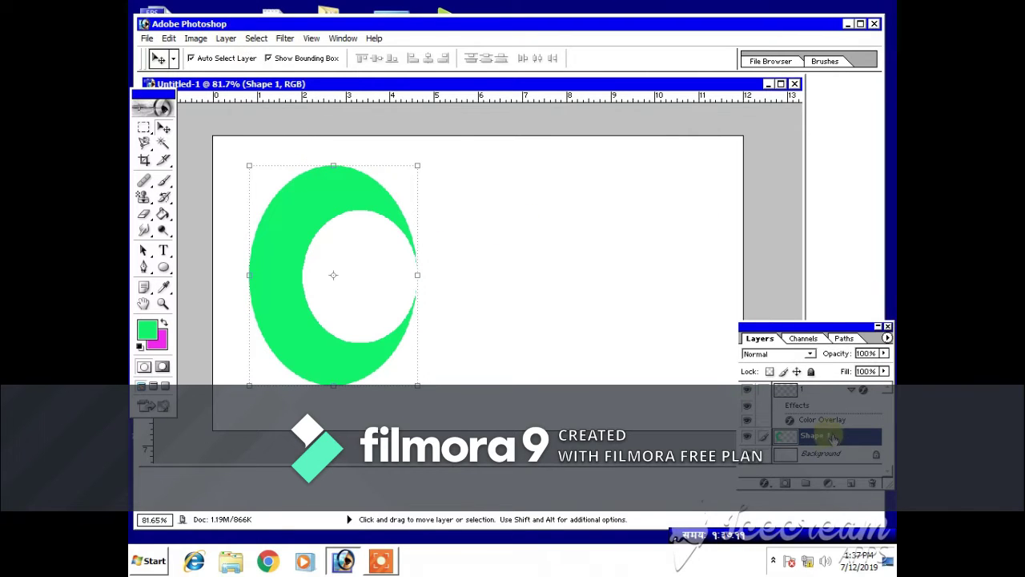
click(800, 394)
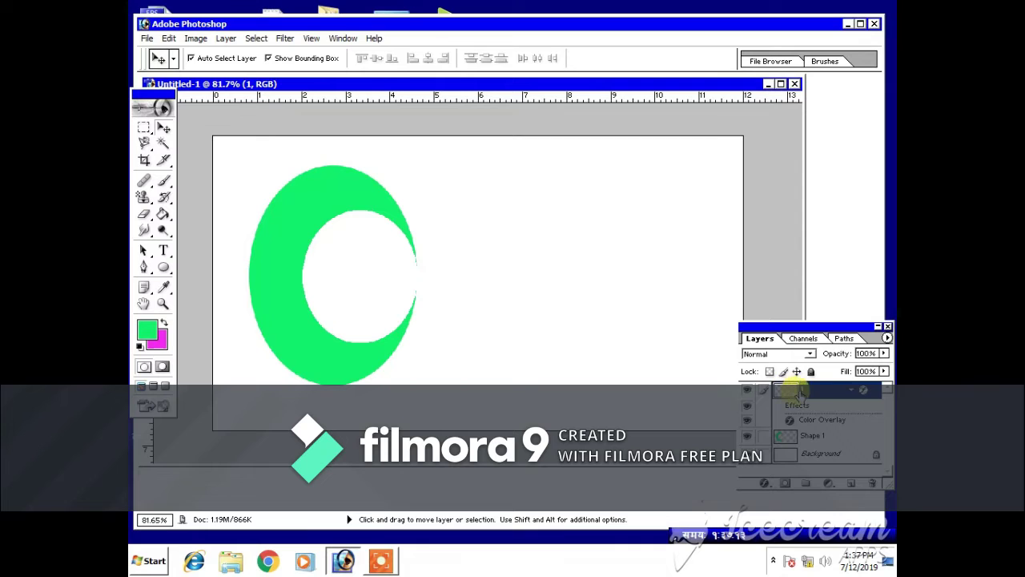
right_click(833, 390)
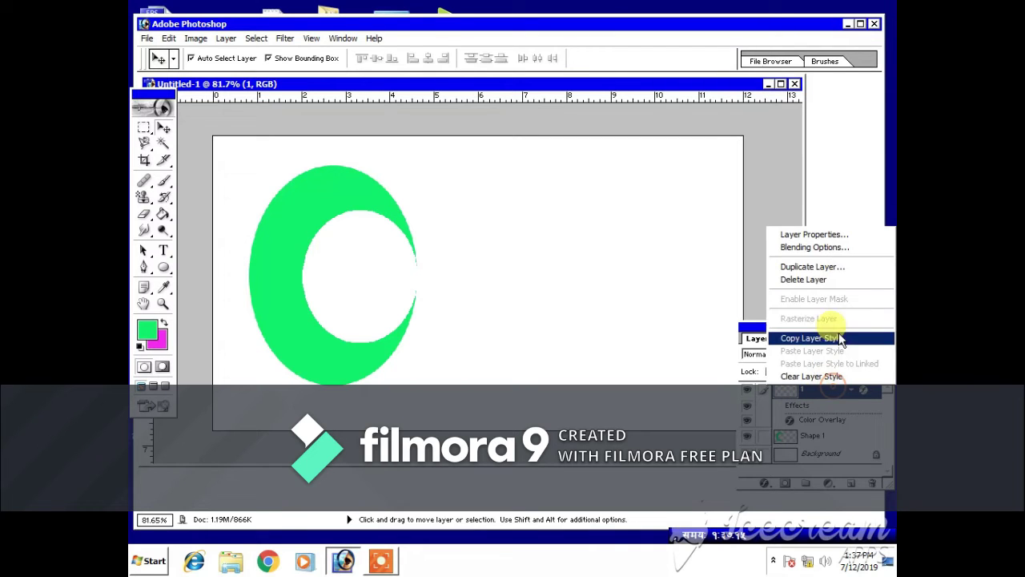
click(811, 264)
click(641, 249)
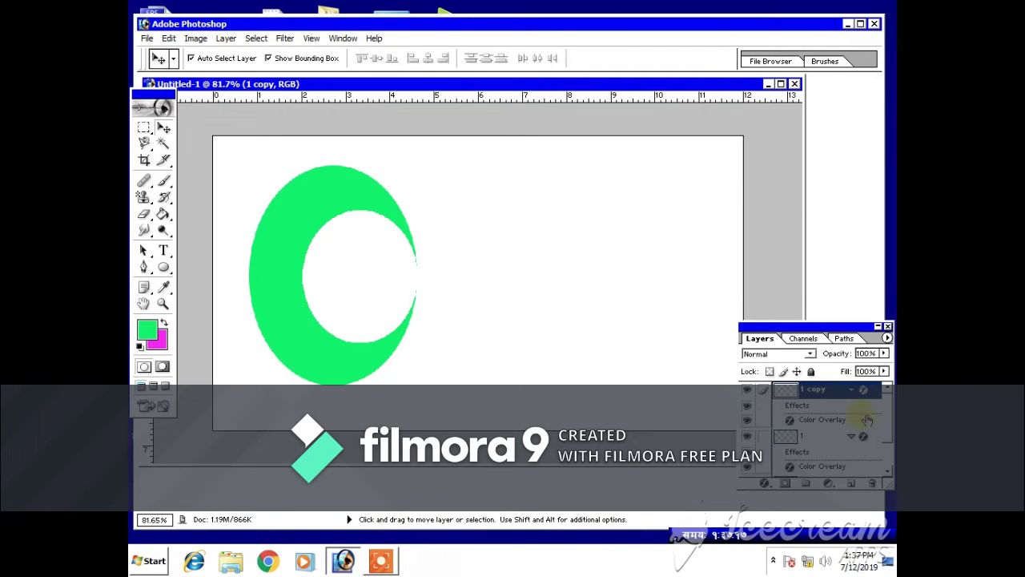
drag(888, 418, 892, 461)
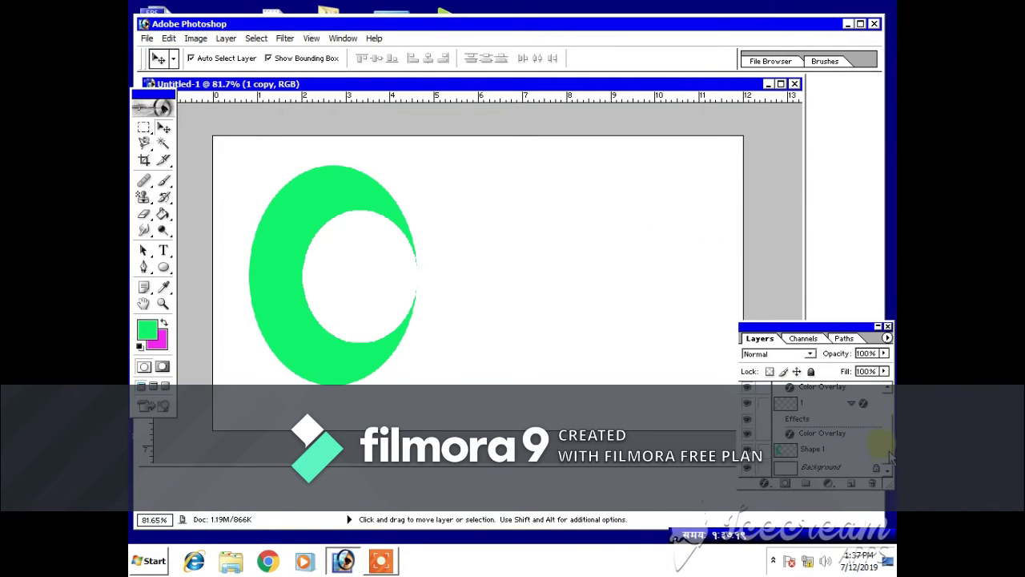
key(ctrl+z)
Delete the emptied layer 1 together with its Color Overlay effect
right_click(851, 404)
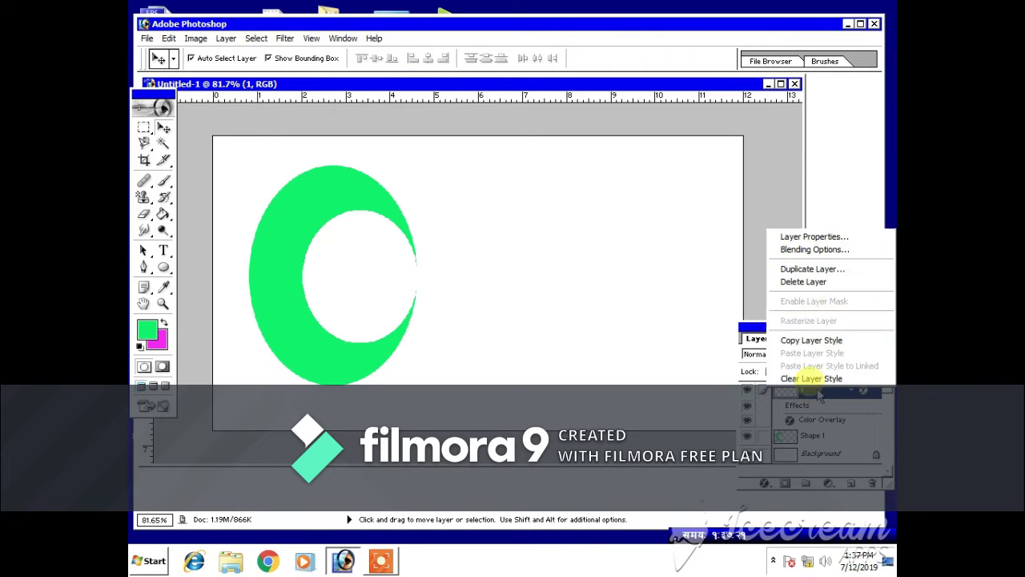
click(825, 285)
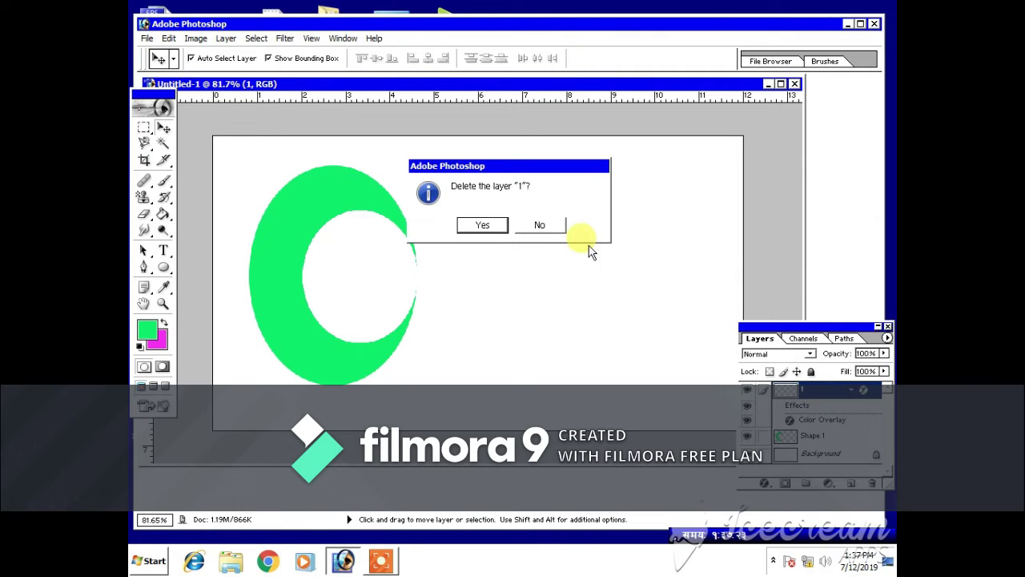
click(490, 227)
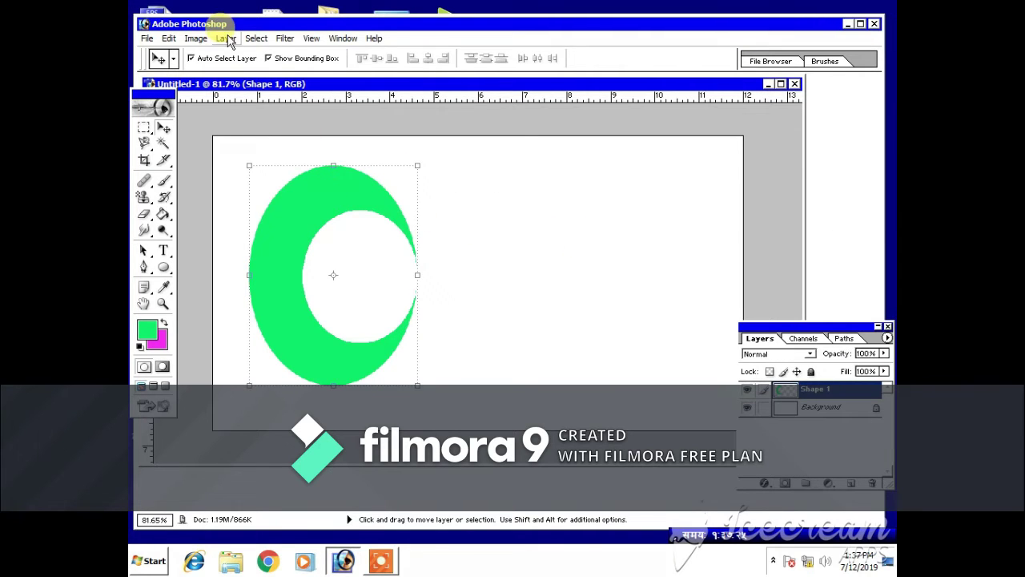
Duplicate the Shape 1 layer within the same document and name the copy 2
right_click(813, 391)
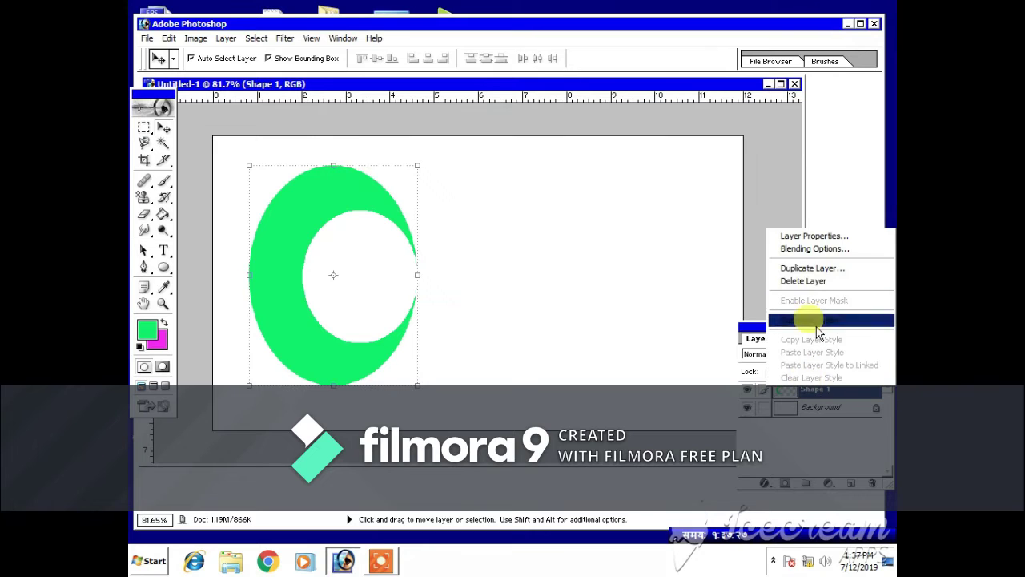
click(813, 269)
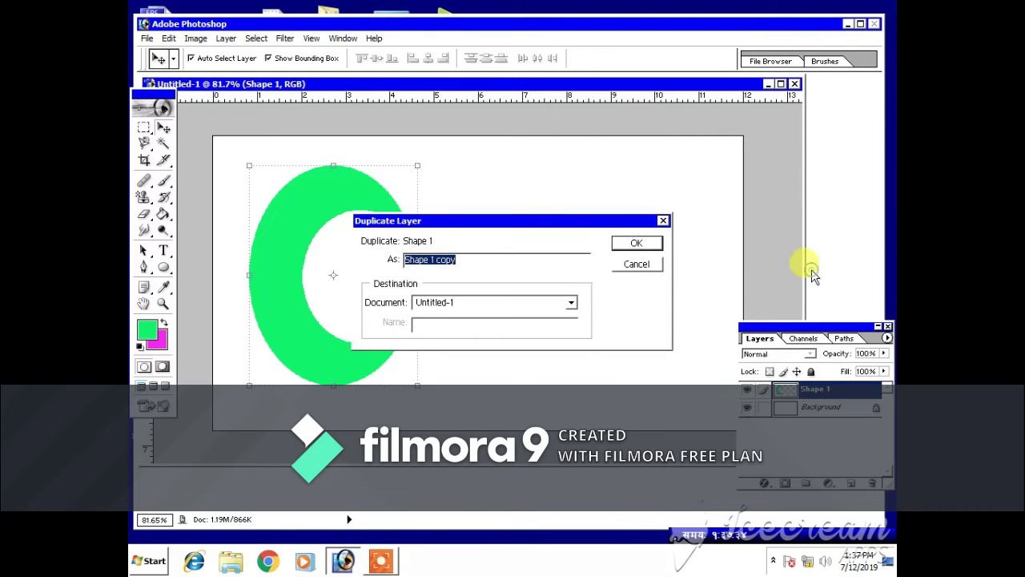
text(2)
click(640, 245)
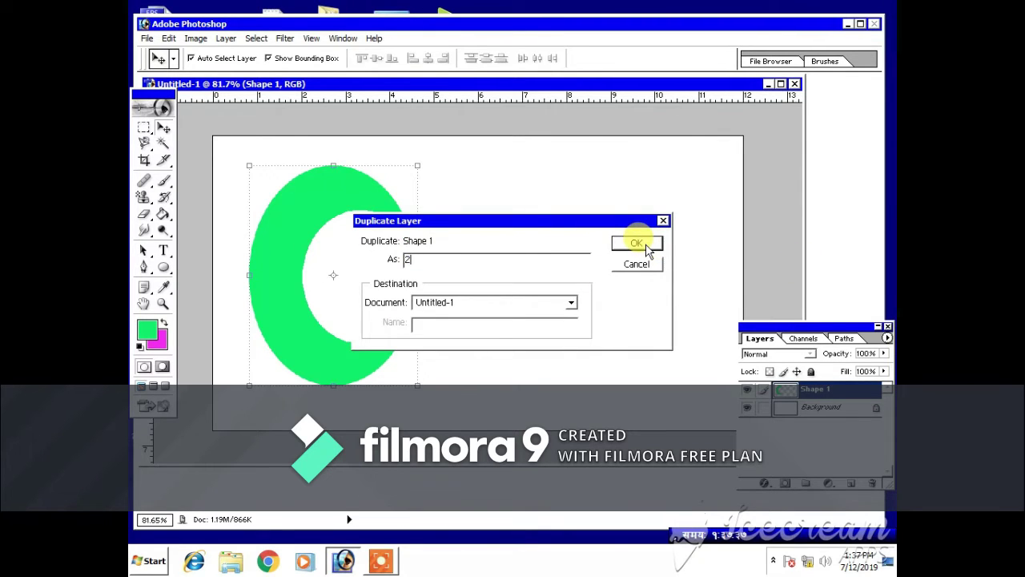
Apply a red Color Overlay at 100% opacity to layer 2 and flip its crescent horizontally
right_click(847, 390)
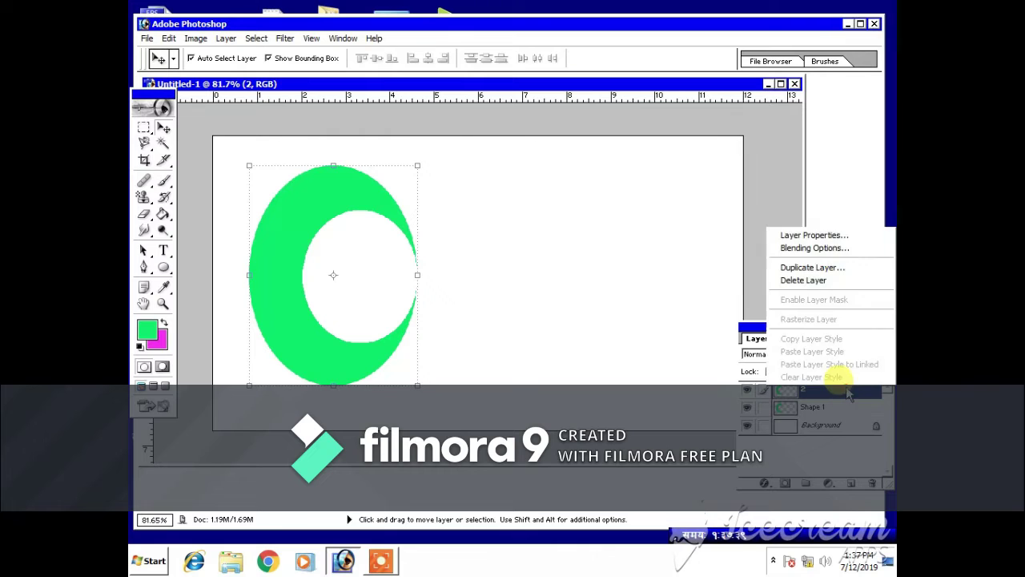
click(805, 250)
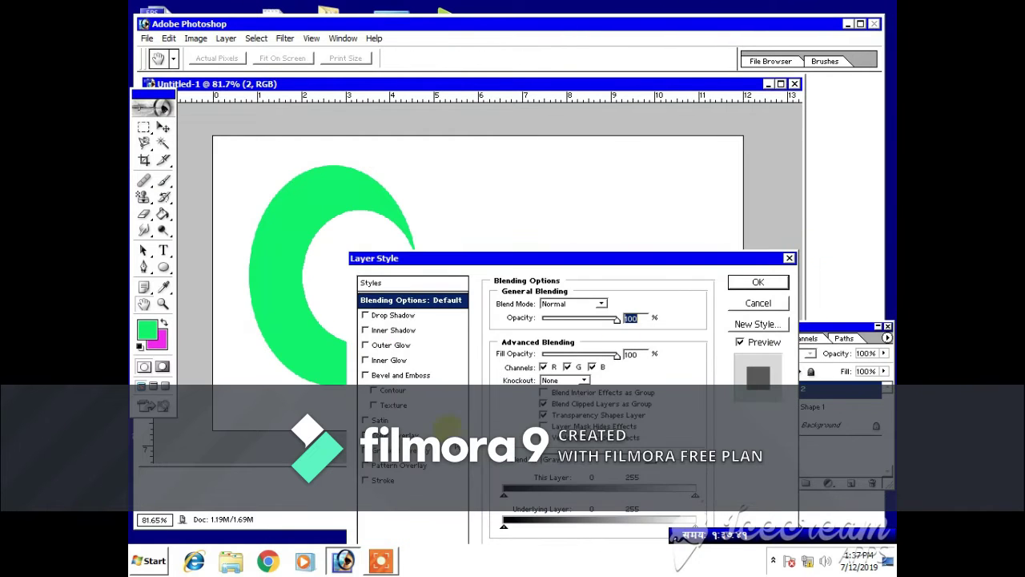
click(396, 435)
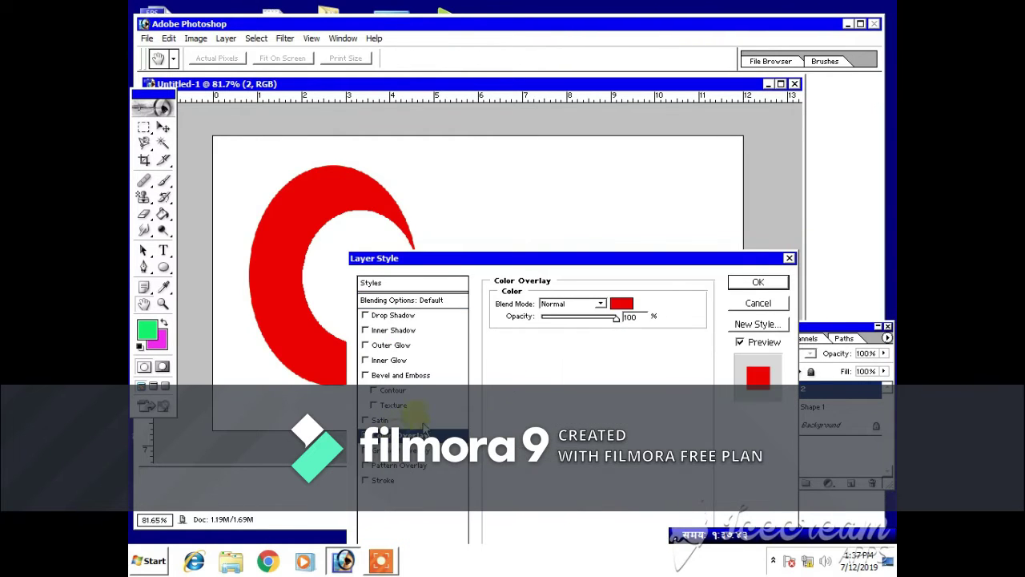
click(758, 284)
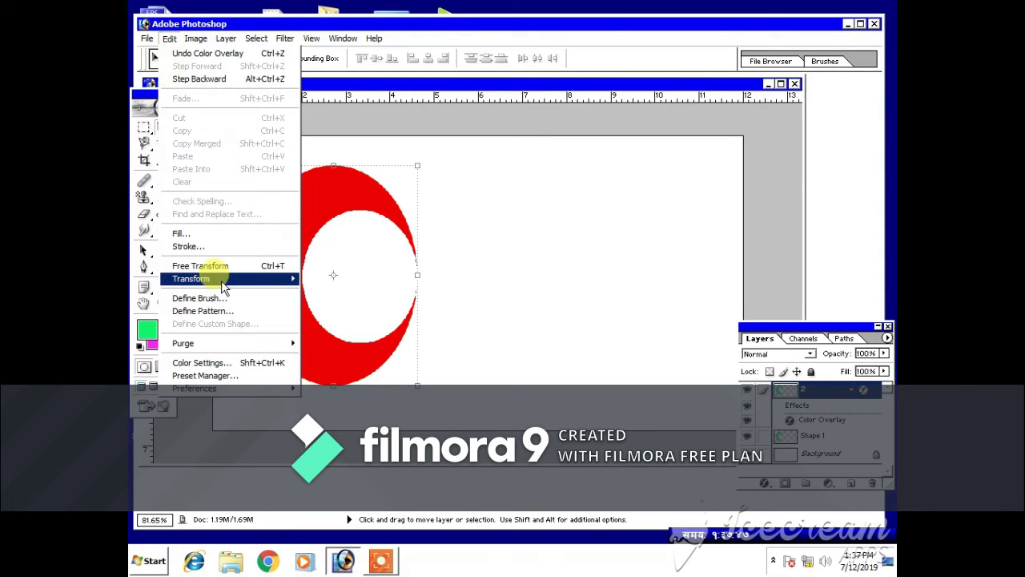
mouse_move(221, 278)
click(357, 415)
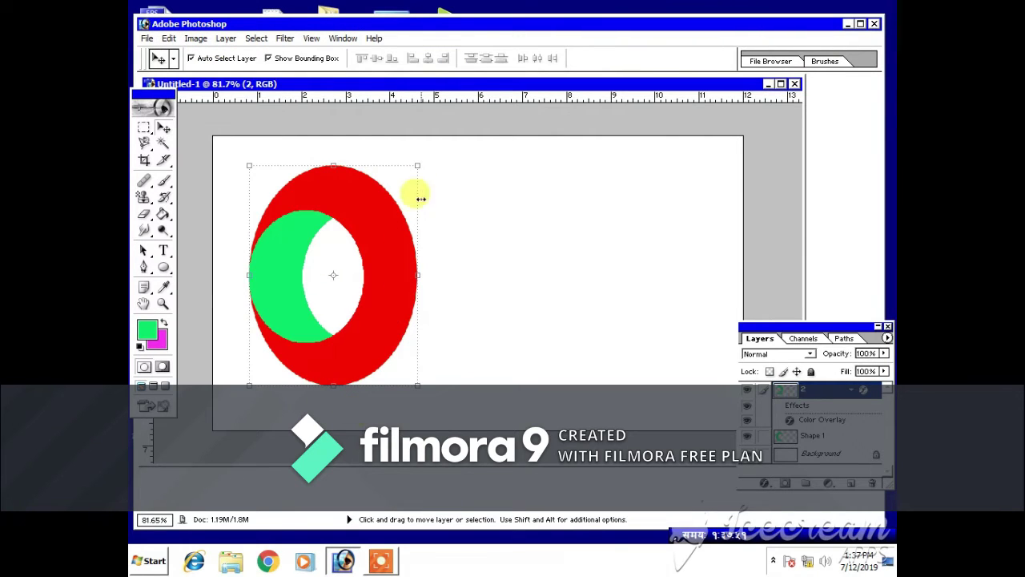
Scale the red crescent to about 58.3% width and 53.1% height and fit it inside the green crescent's opening
drag(419, 166, 356, 208)
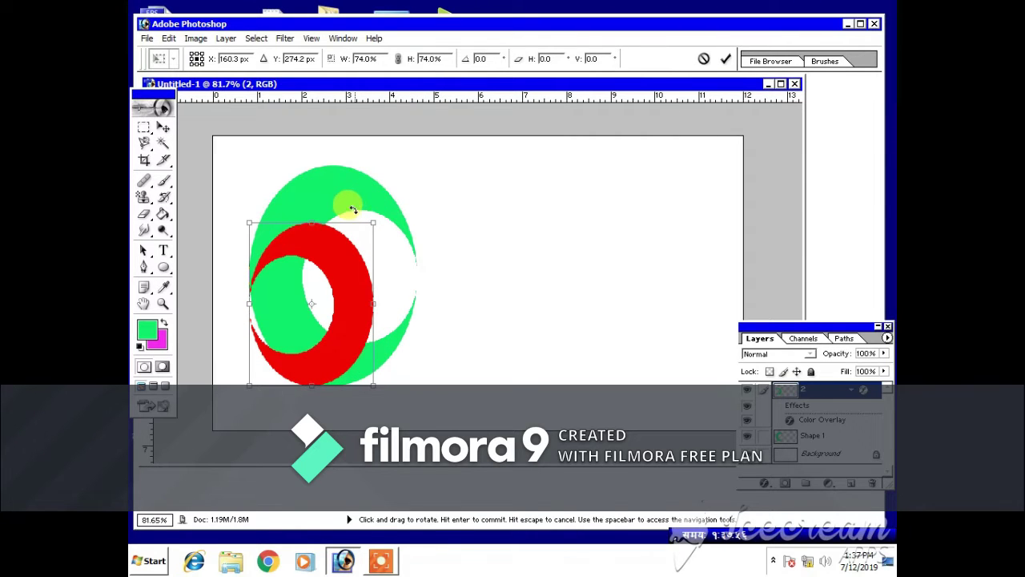
drag(341, 263, 390, 243)
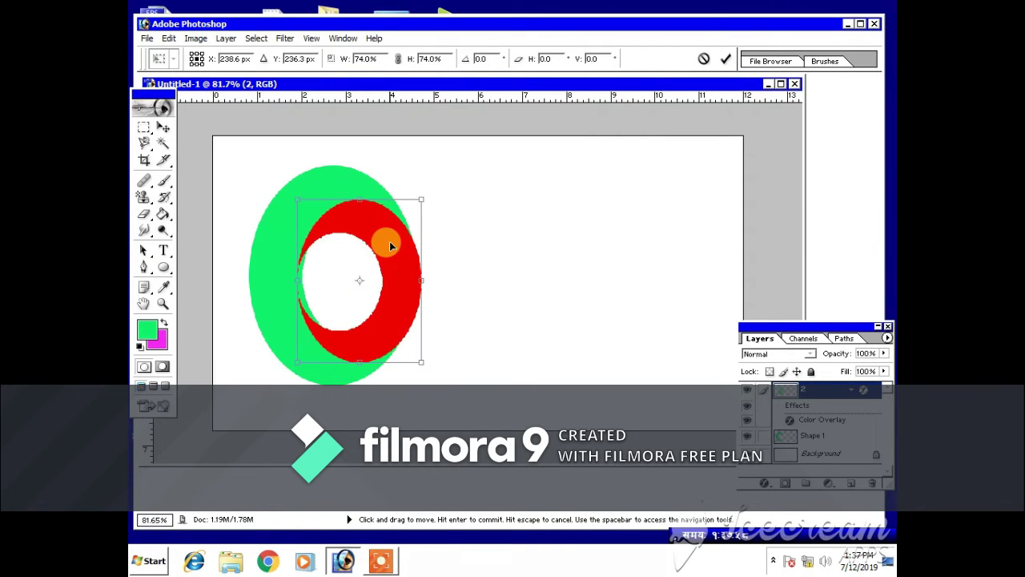
drag(295, 359, 323, 318)
mouse_move(406, 257)
mouse_down()
mouse_move(396, 264)
mouse_move(396, 276)
mouse_move(407, 274)
mouse_up()
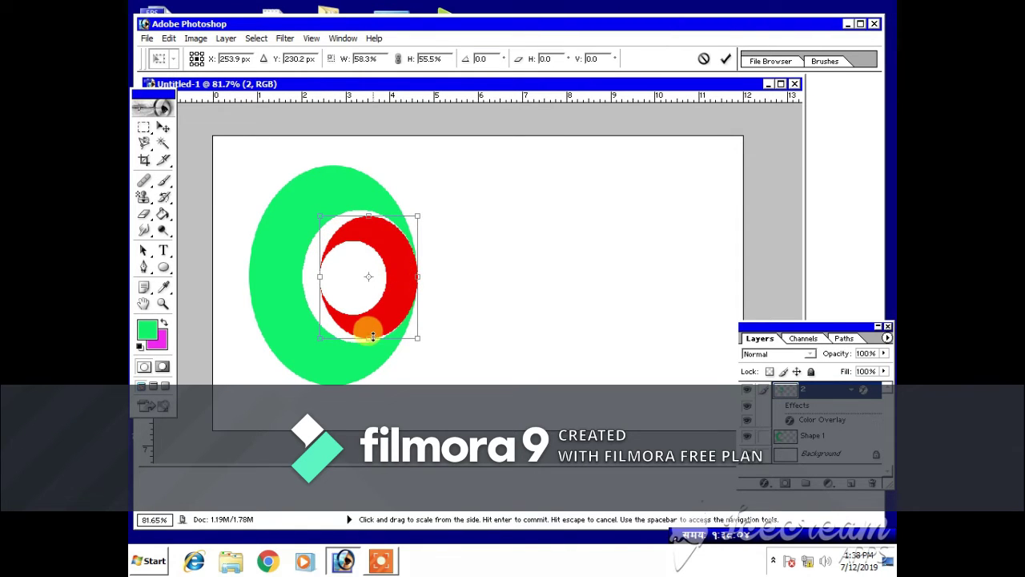
drag(369, 339, 370, 334)
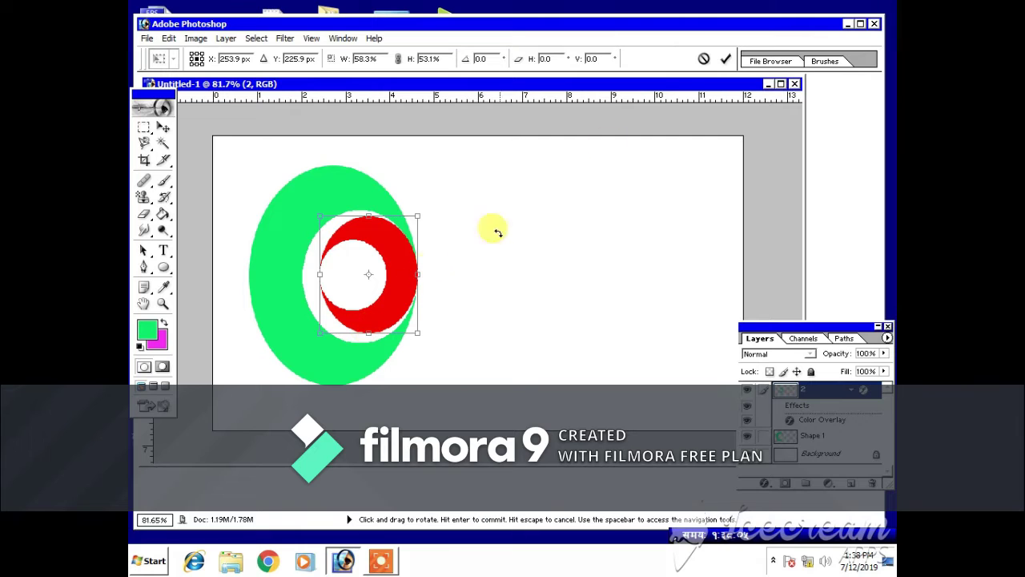
click(726, 58)
Stretch the red crescent to about 111.5% width and 103.2% height, leaving a thin even gap inside the green crescent
drag(318, 273, 307, 274)
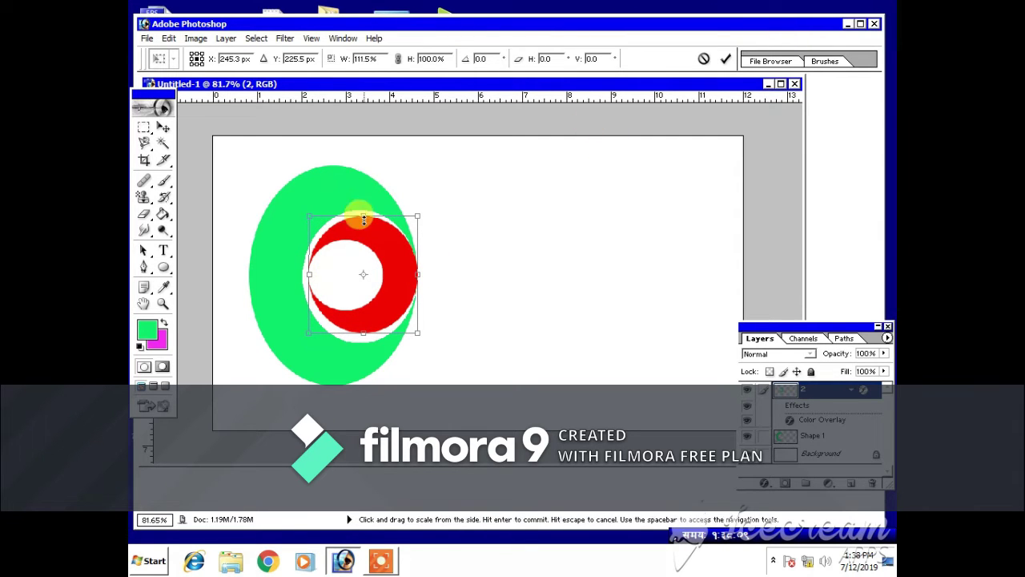
drag(363, 332, 363, 337)
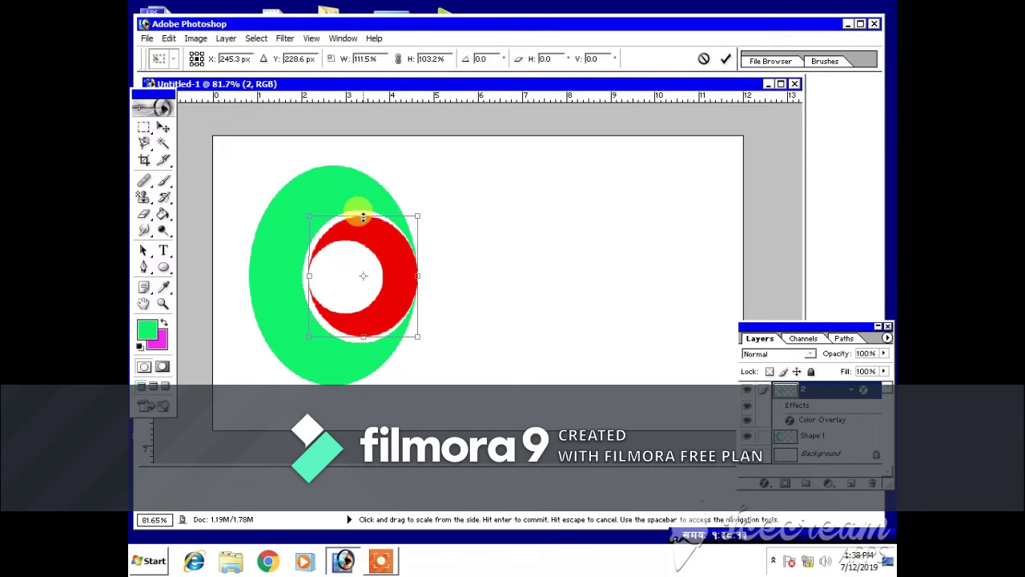
click(726, 58)
click(531, 286)
Duplicate the red crescent's layer within the same document and name the copy 3
click(391, 268)
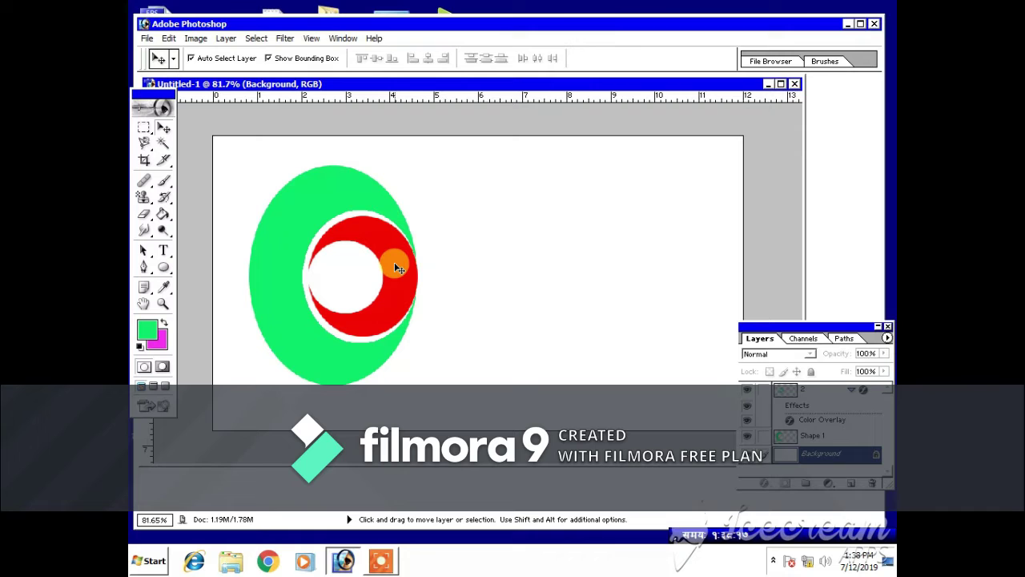
click(394, 266)
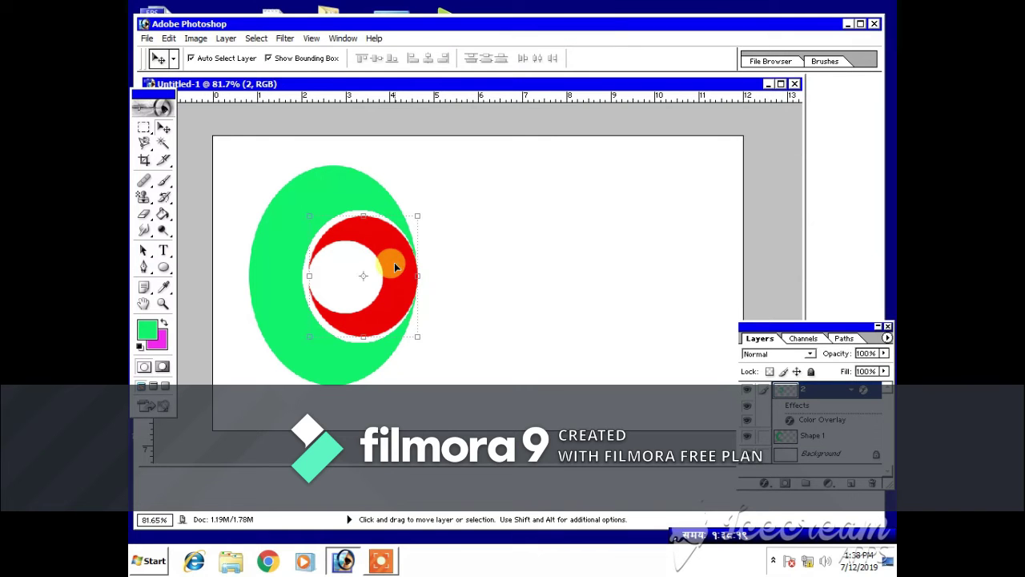
right_click(818, 392)
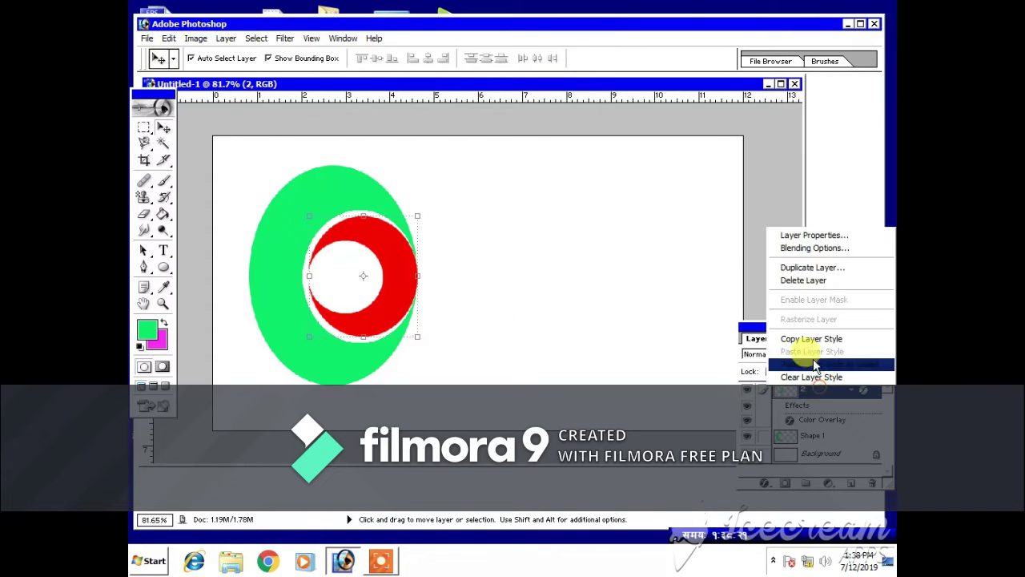
click(825, 268)
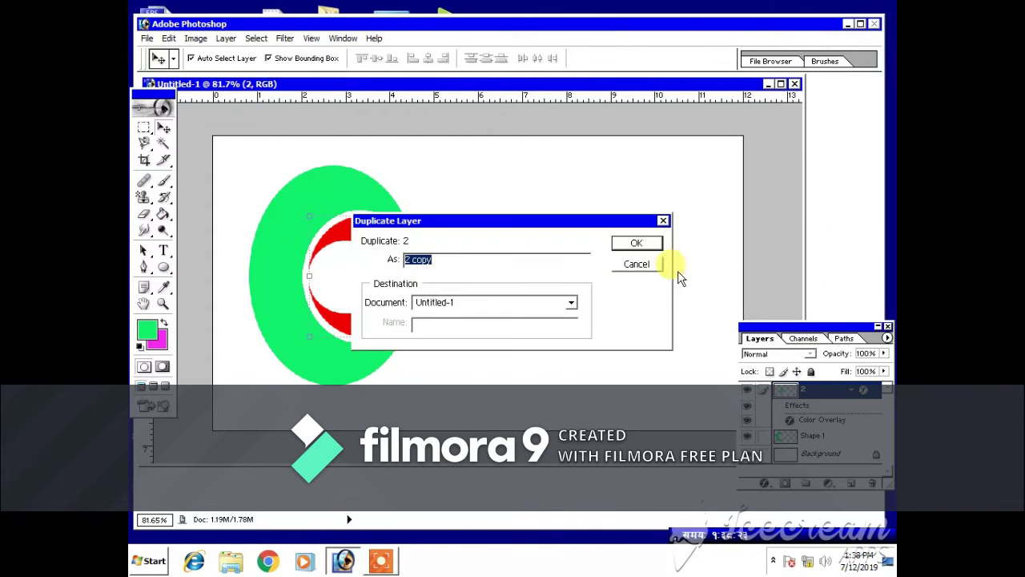
text(3)
click(637, 242)
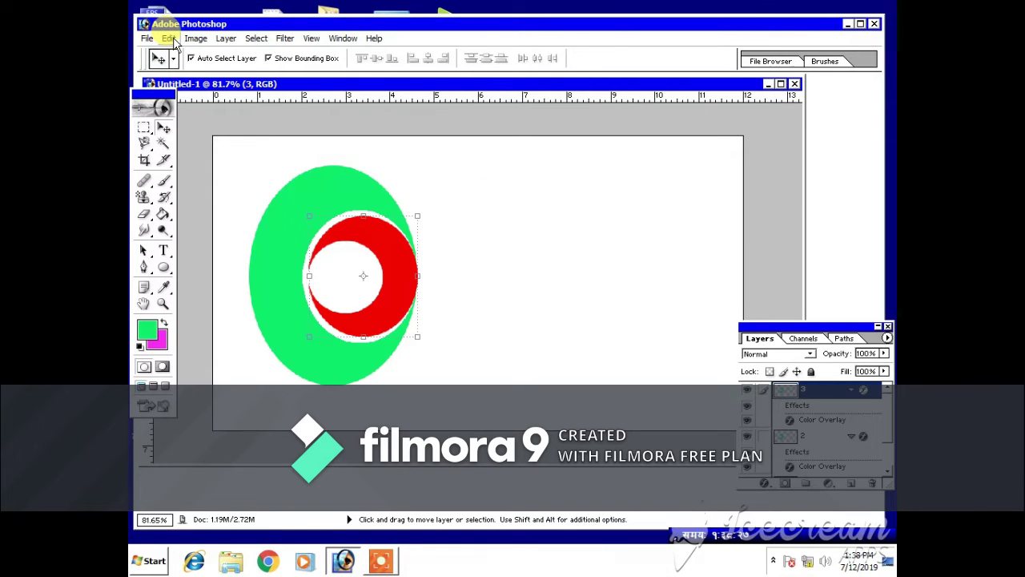
Change the Color Overlay of layer 3 to blue 0D23F1
right_click(804, 391)
click(799, 246)
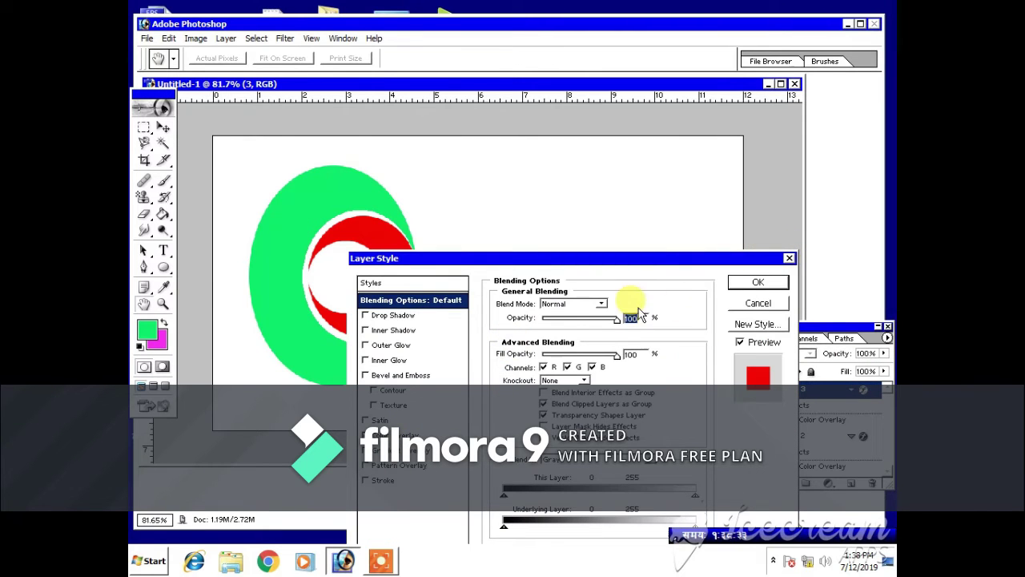
click(398, 435)
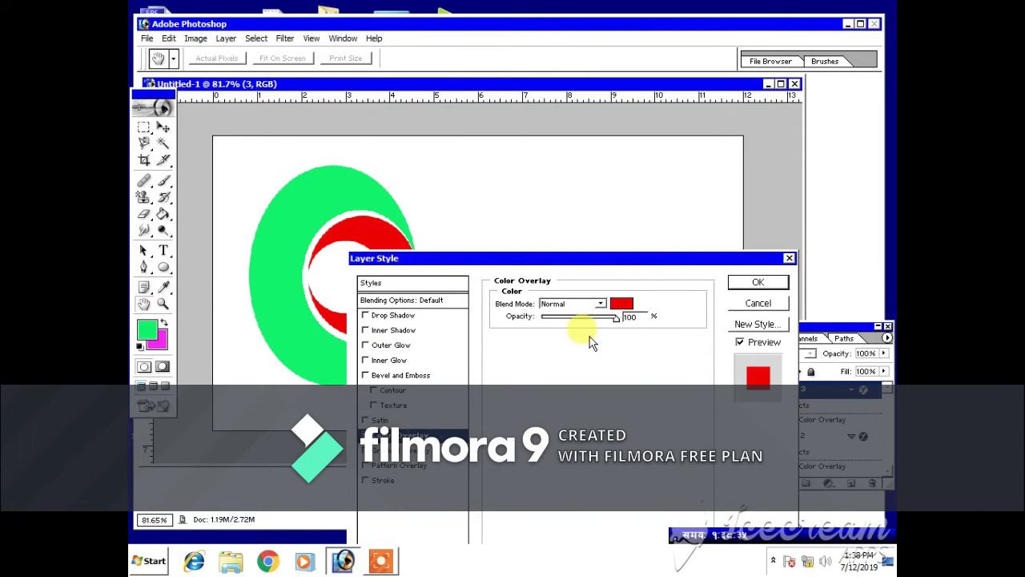
click(617, 300)
click(544, 257)
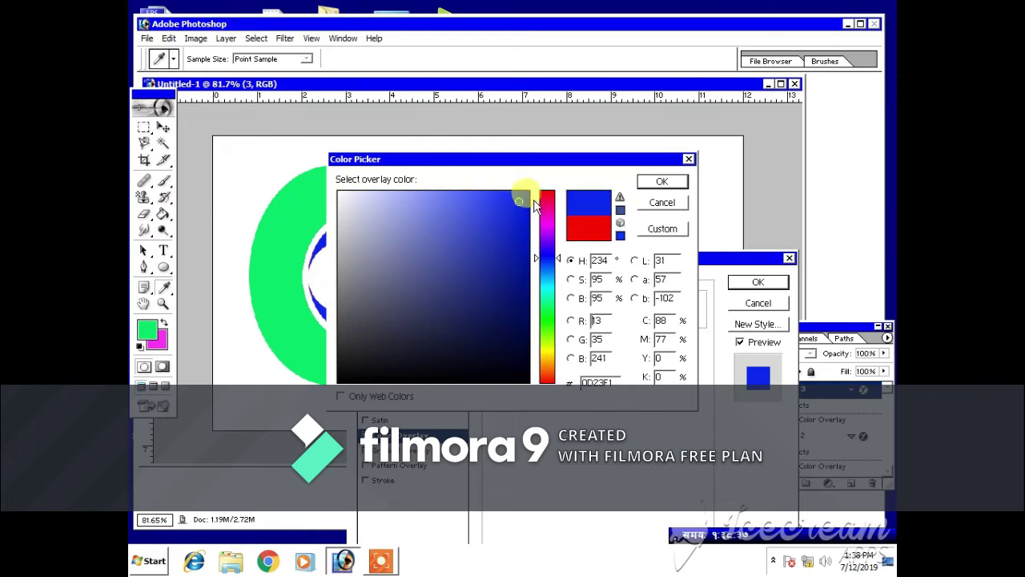
click(661, 179)
click(758, 282)
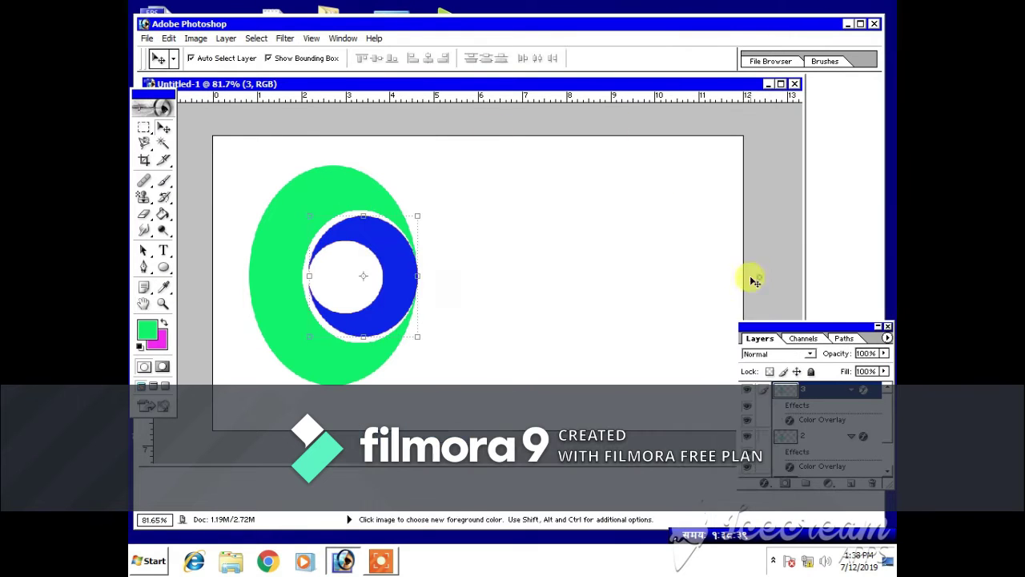
Flip the blue crescent on layer 3 horizontally
click(169, 38)
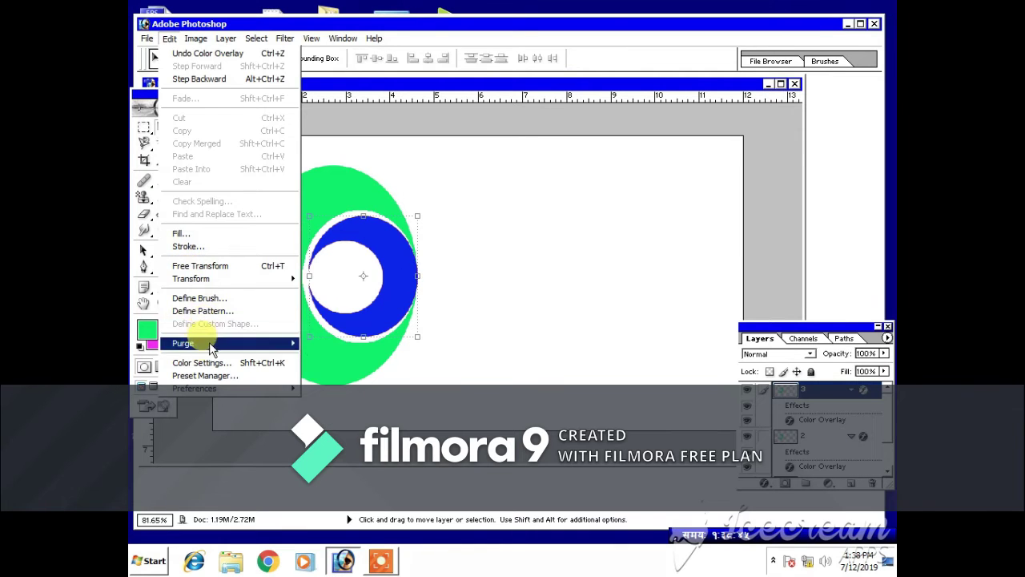
mouse_move(240, 279)
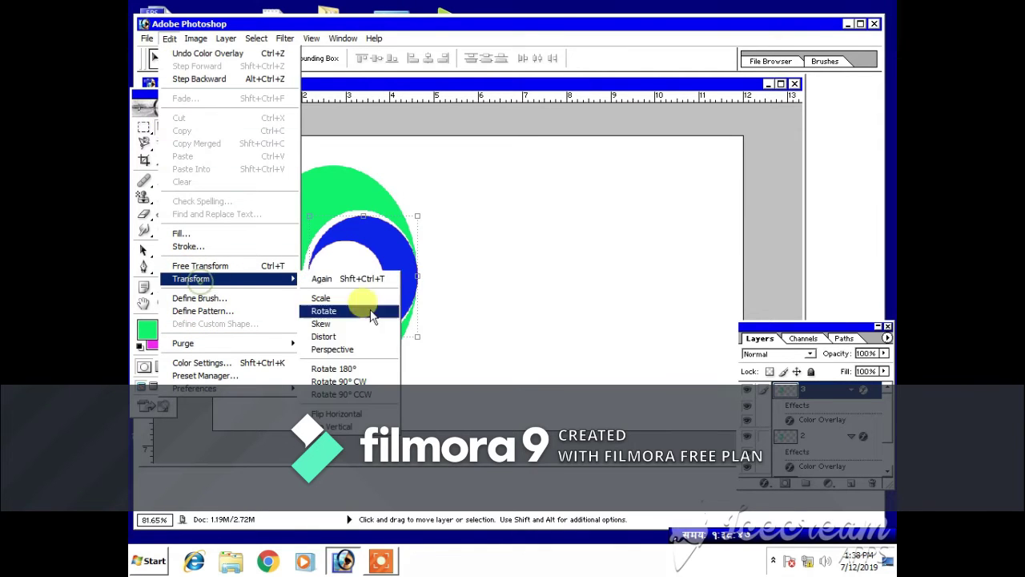
click(349, 394)
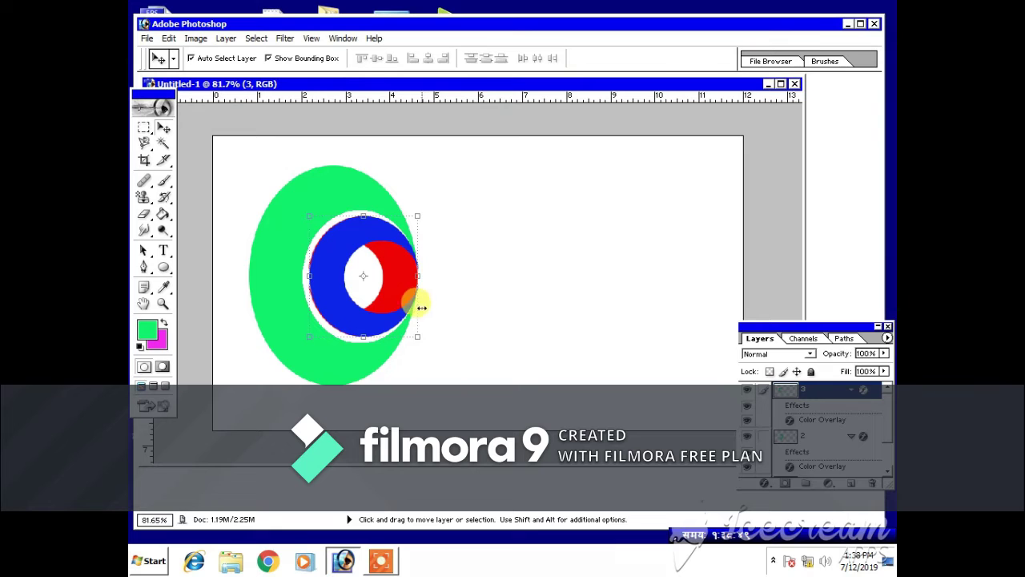
Scale the blue crescent to about 66.8% width and 53.4% height, fit it inside the red crescent's opening, and commit the transform
drag(415, 340, 383, 306)
drag(327, 241, 324, 256)
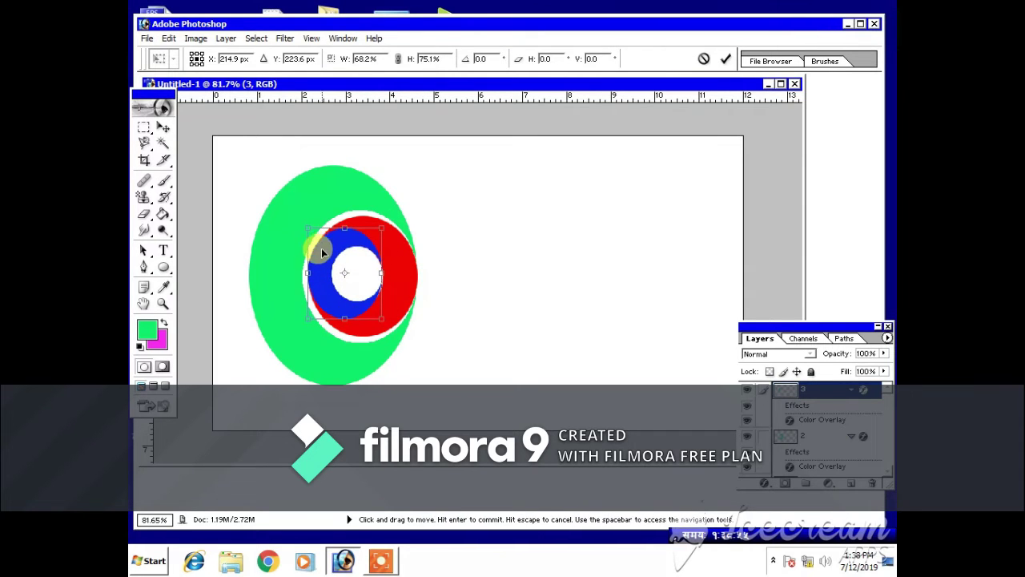
drag(304, 227, 311, 242)
mouse_move(380, 318)
mouse_down()
mouse_move(375, 282)
mouse_move(380, 310)
mouse_up()
drag(344, 237, 344, 243)
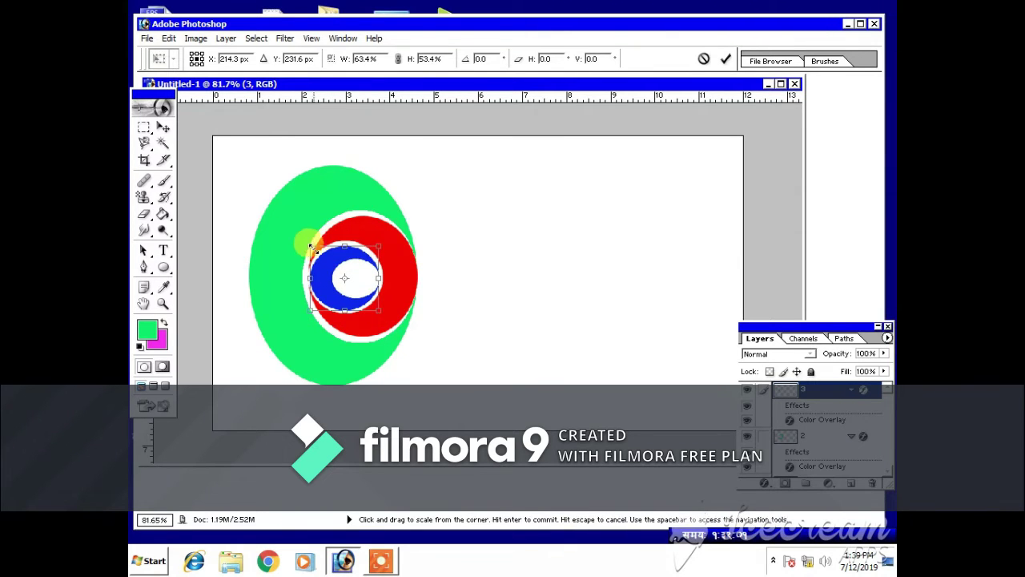
drag(310, 273, 306, 273)
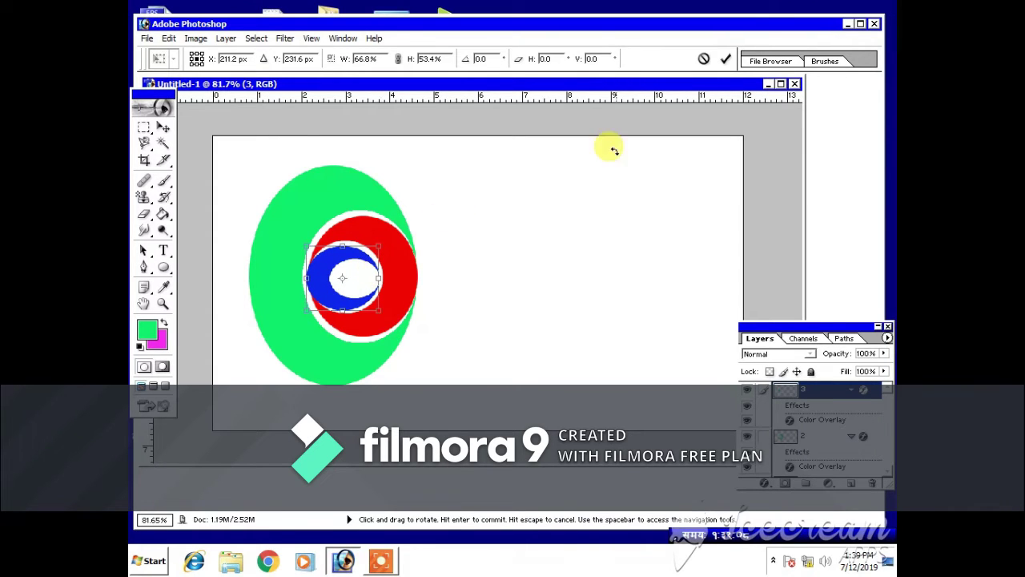
click(724, 58)
Nudge the blue crescent slightly so it sits evenly within the red crescent's opening
click(569, 246)
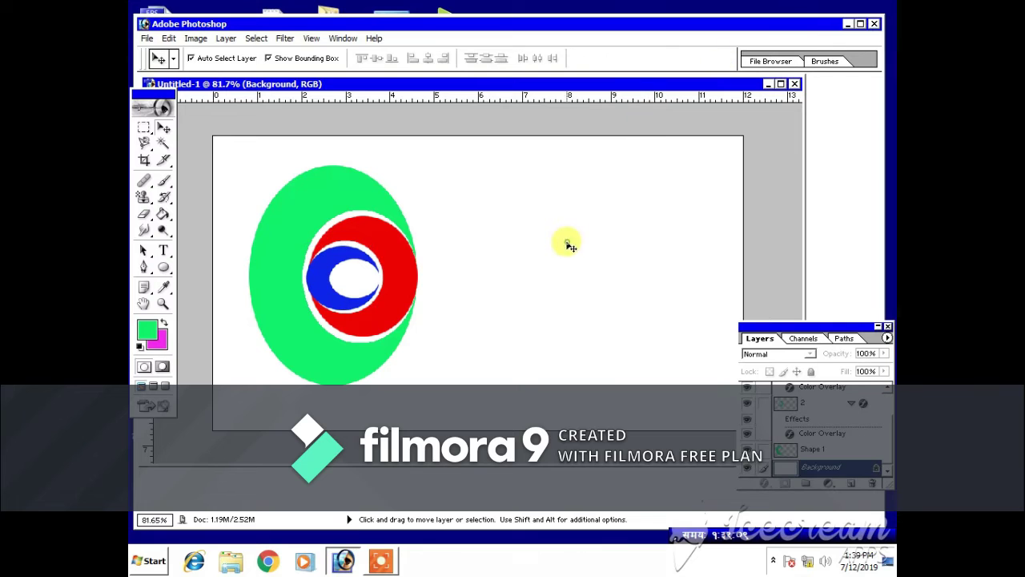
click(326, 263)
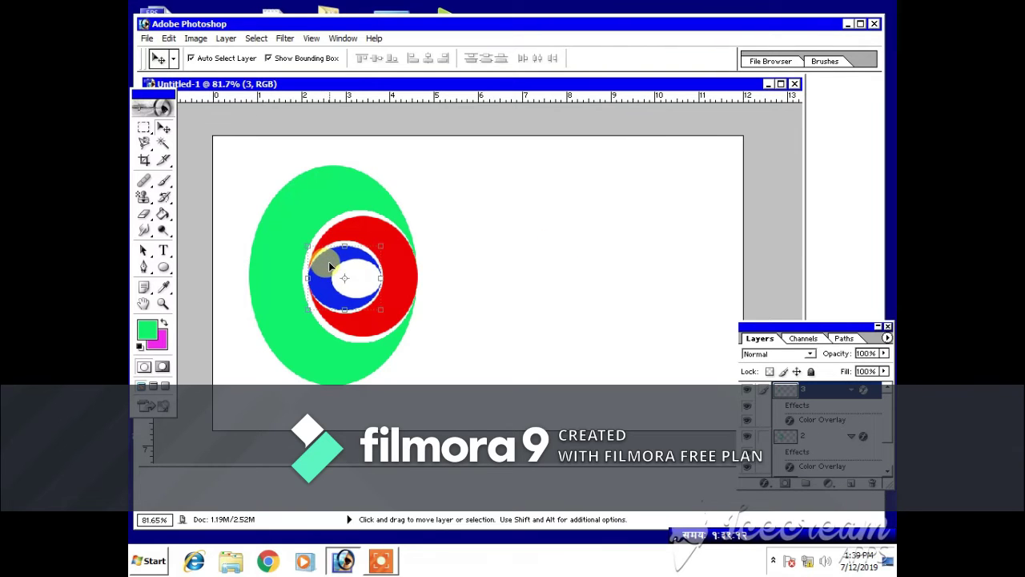
click(470, 280)
click(326, 256)
click(519, 241)
click(344, 256)
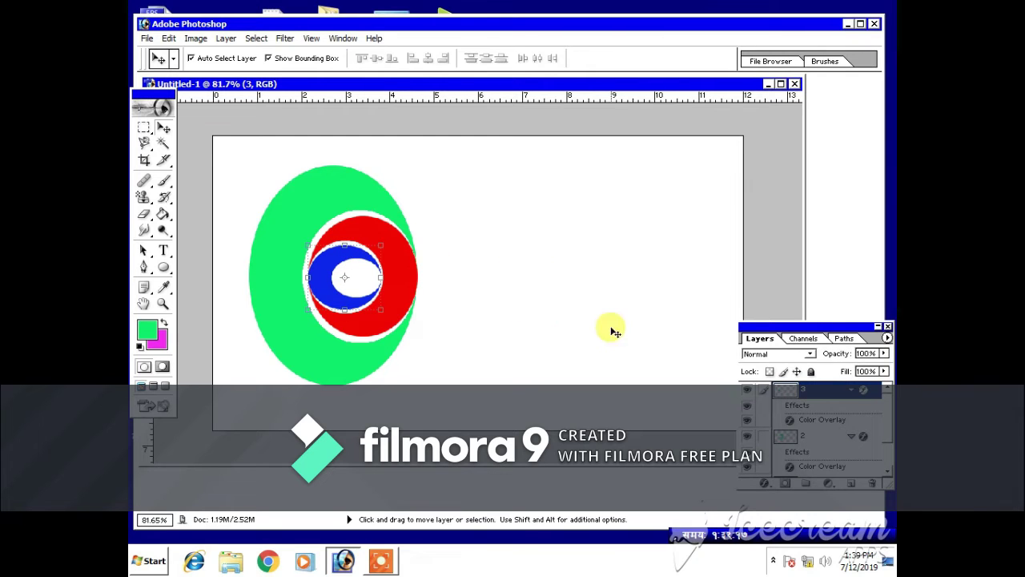
Enlarge the Layers palette to show every layer and add a Bevel and Emboss of size 35 px to the green Shape 1 layer
drag(864, 328, 773, 192)
drag(797, 347, 806, 453)
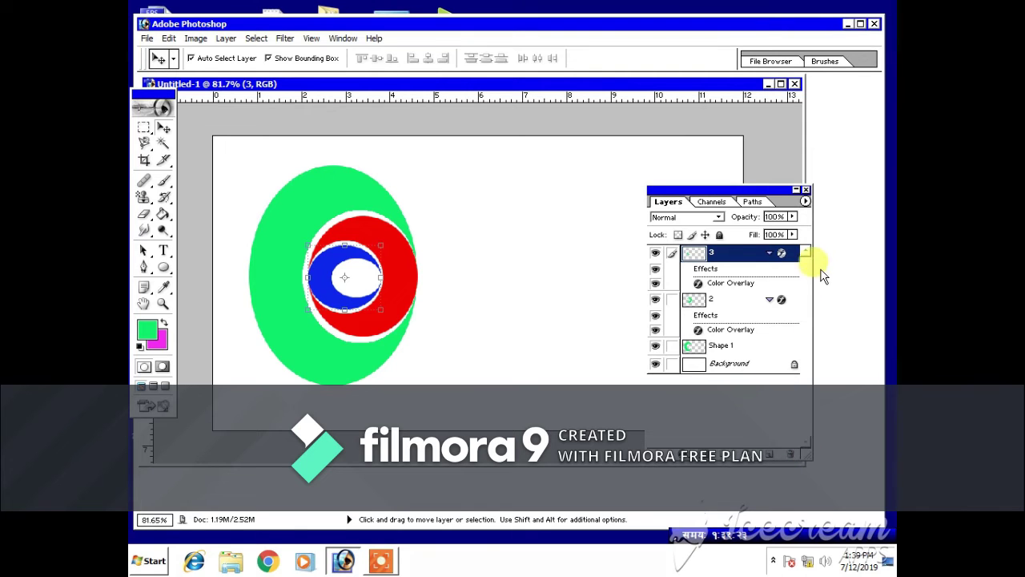
click(710, 346)
right_click(721, 348)
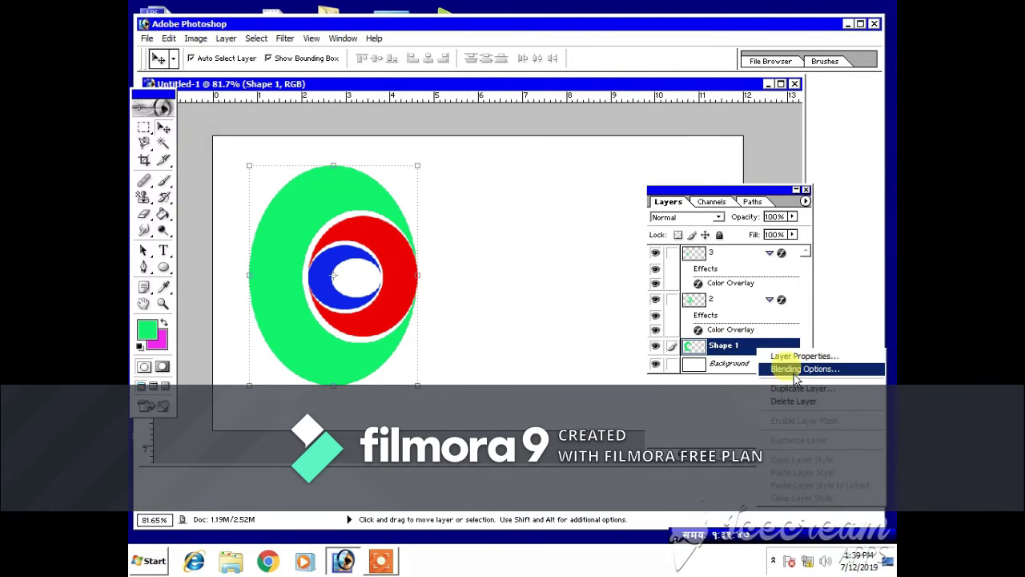
click(791, 366)
drag(451, 258, 561, 206)
click(513, 325)
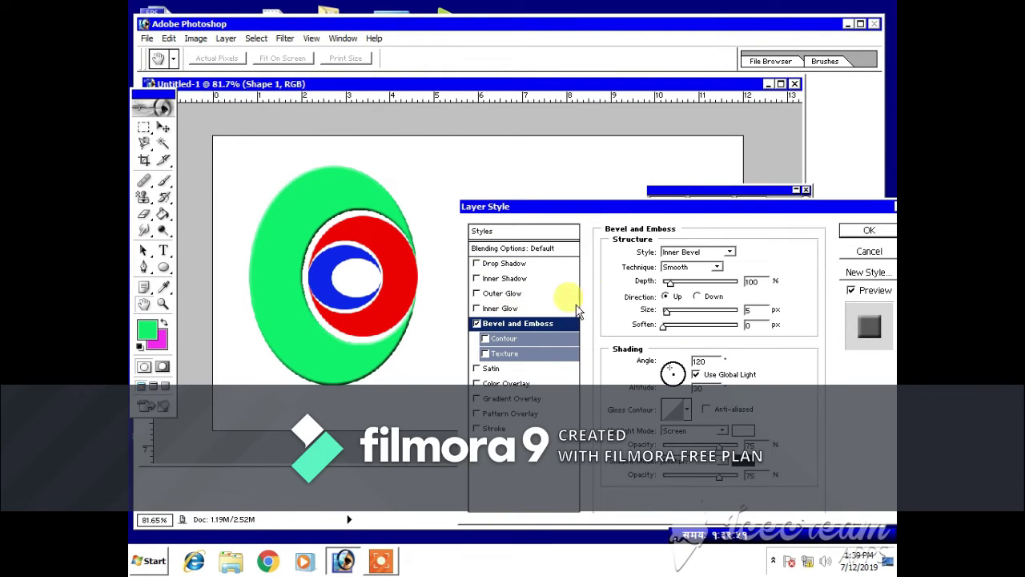
drag(668, 318, 679, 320)
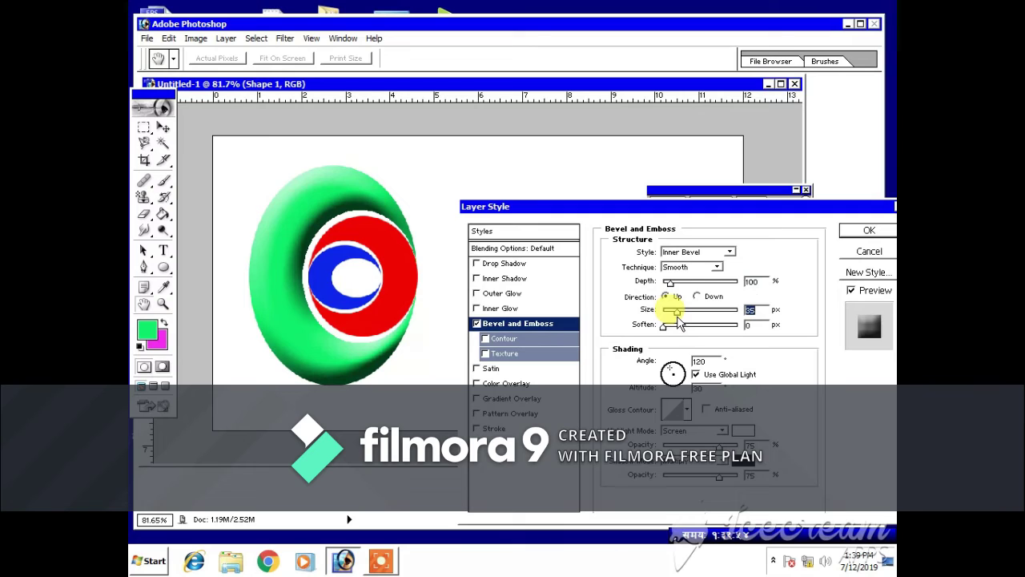
Set the green shape's bevel style to Emboss and its light to angle 51° and altitude 56°
click(689, 251)
click(682, 289)
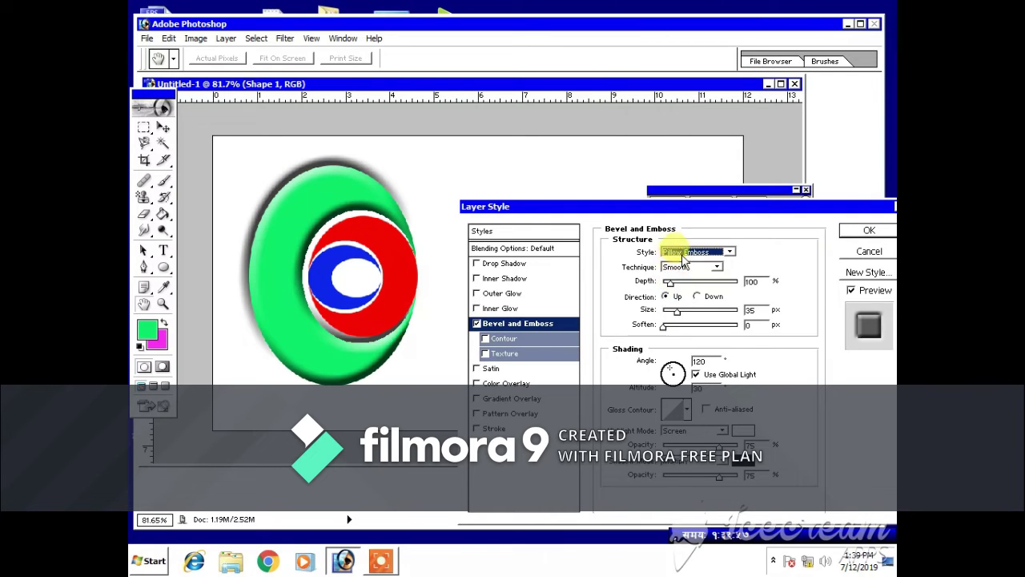
click(689, 252)
click(678, 280)
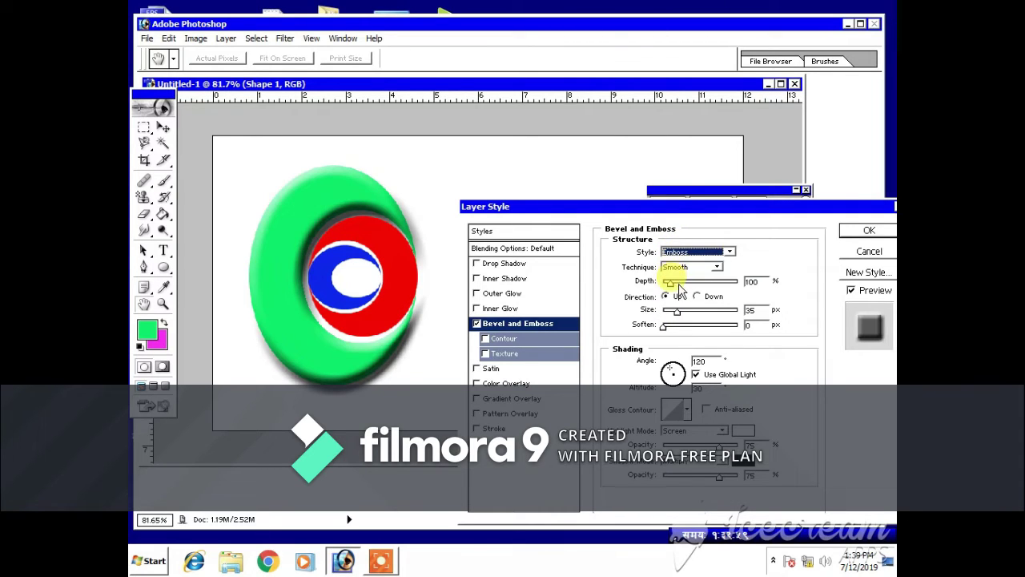
click(676, 373)
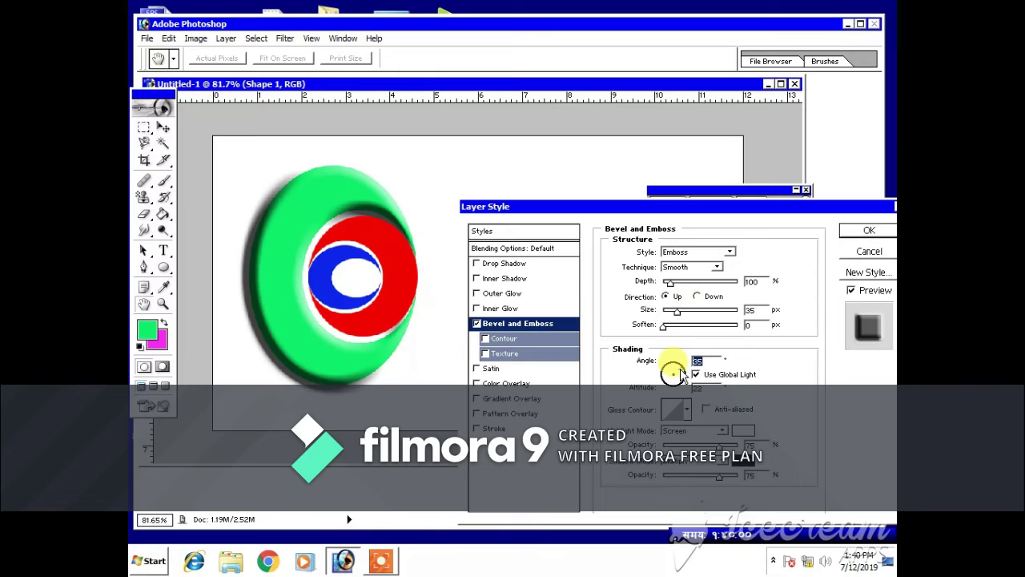
drag(681, 377, 679, 376)
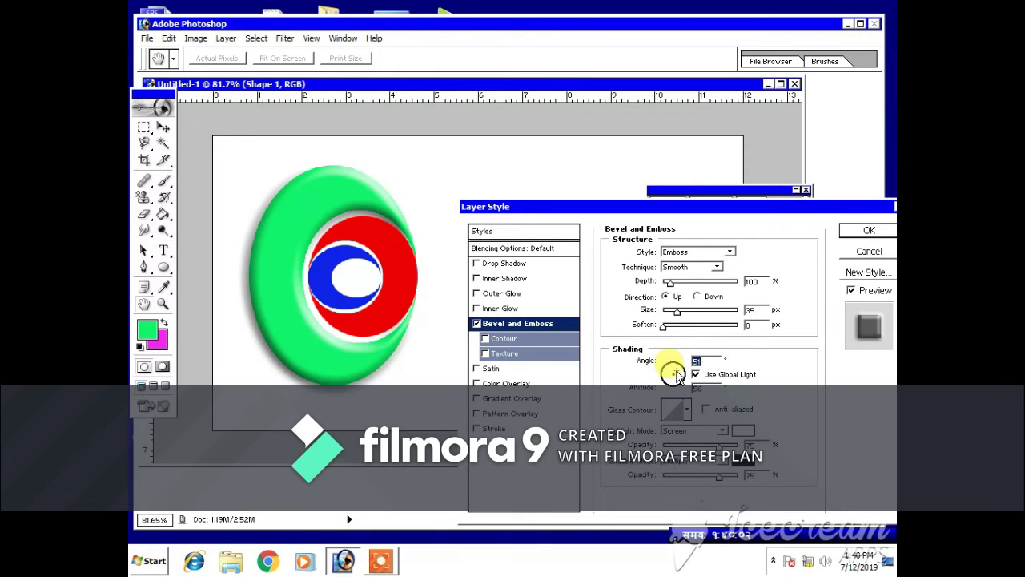
Try the Down direction for the green shape's emboss and return it to Up
mouse_move(674, 328)
mouse_down()
mouse_move(663, 329)
mouse_move(677, 314)
mouse_up()
click(698, 297)
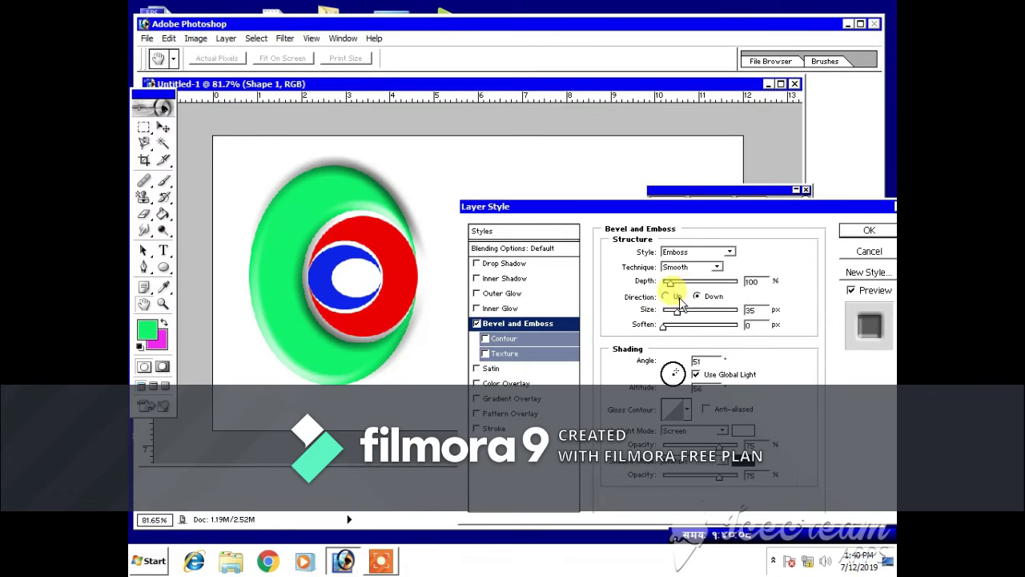
click(676, 297)
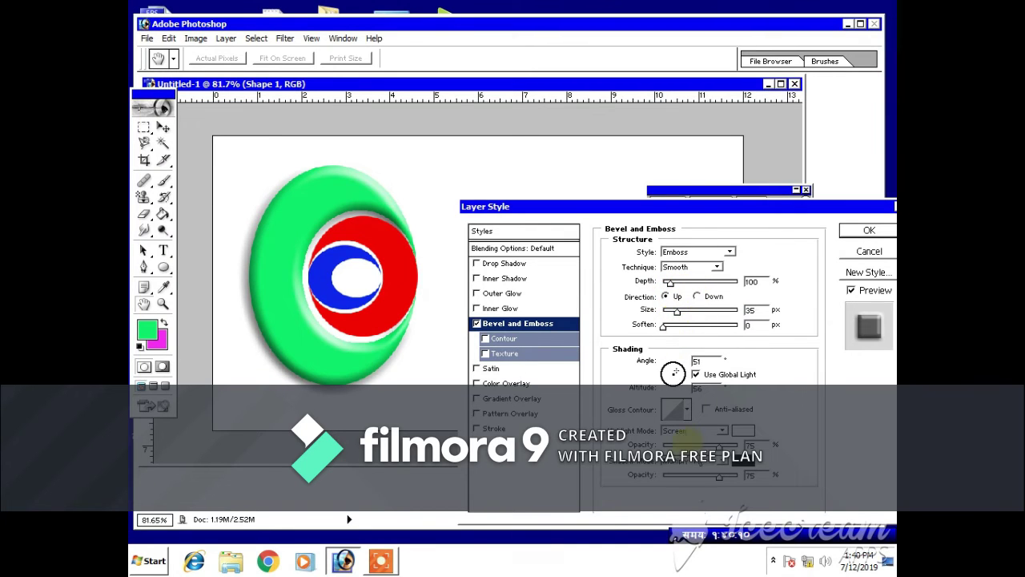
Set the emboss highlight mode to Normal with red E00606 at 88% opacity, after trying Dissolve
click(689, 428)
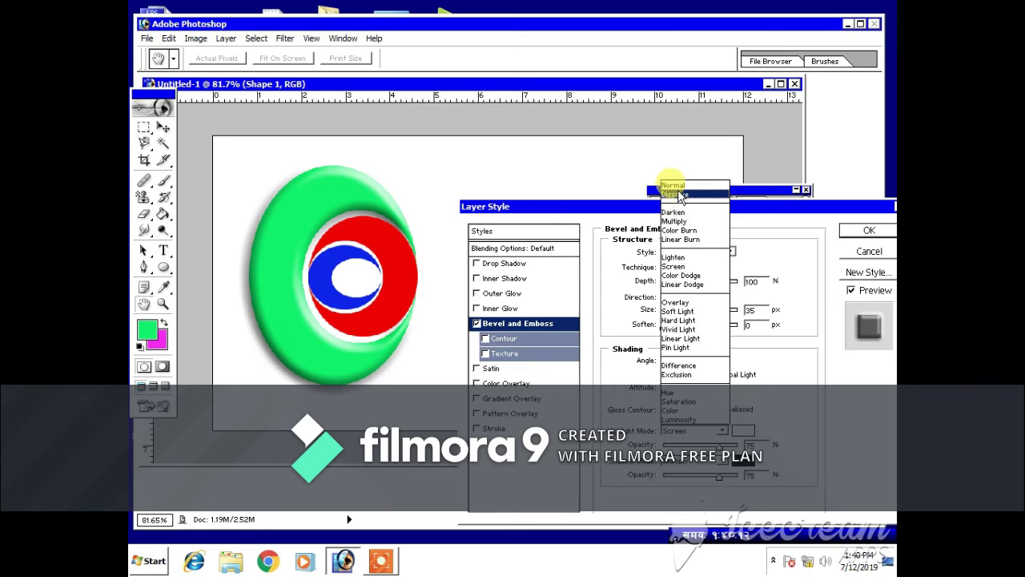
click(679, 195)
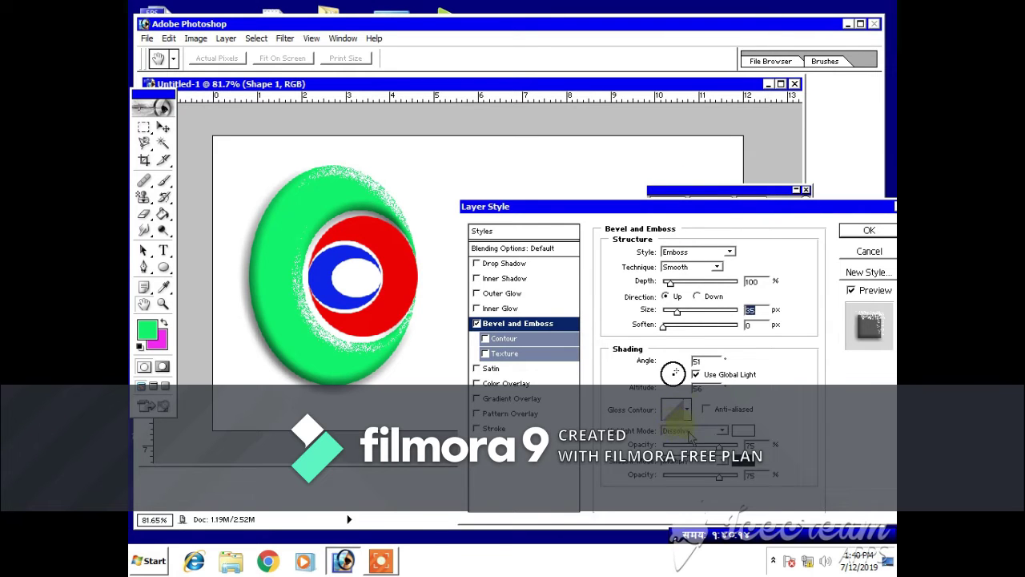
click(701, 433)
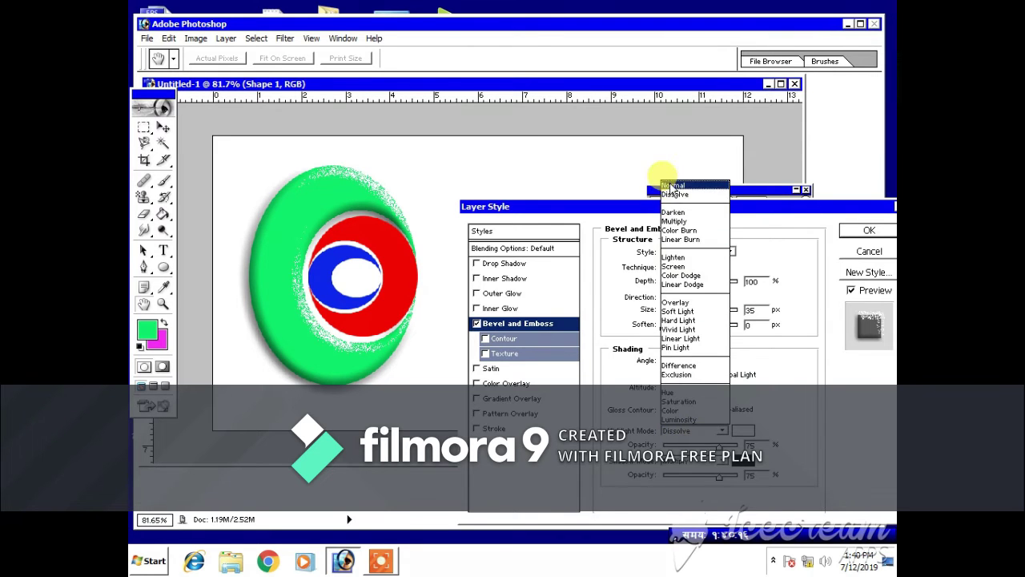
click(677, 189)
click(742, 429)
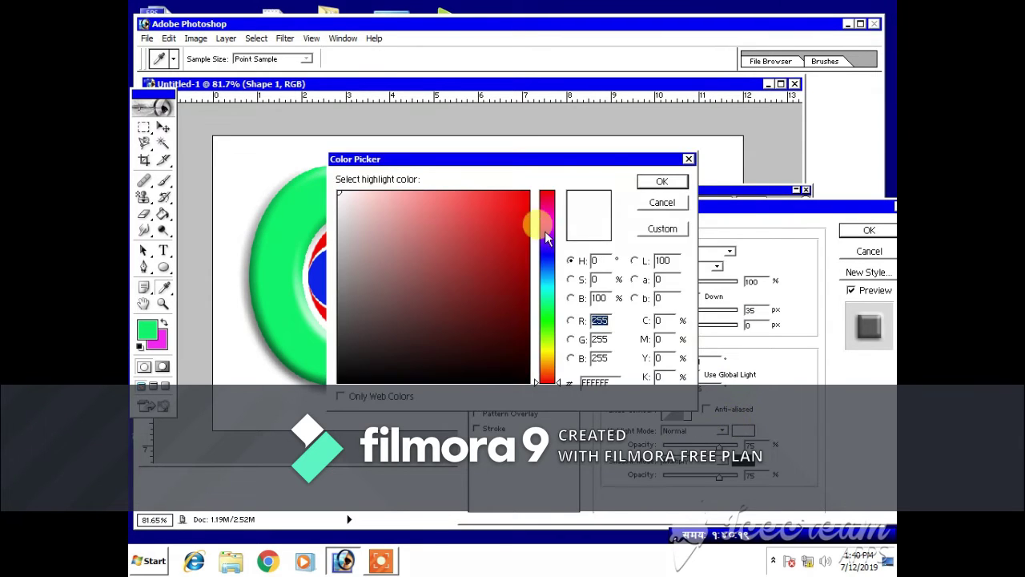
click(523, 213)
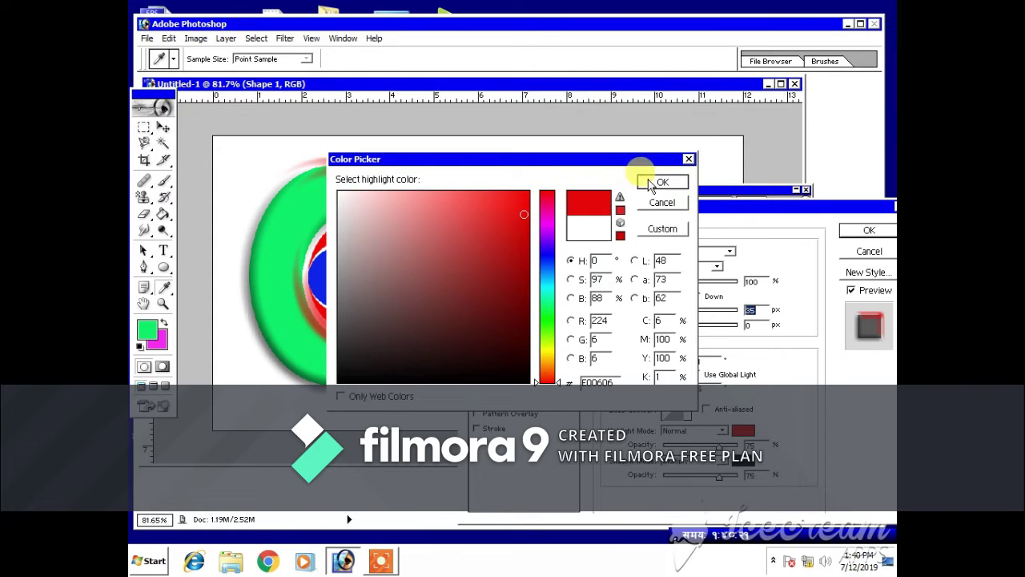
click(657, 181)
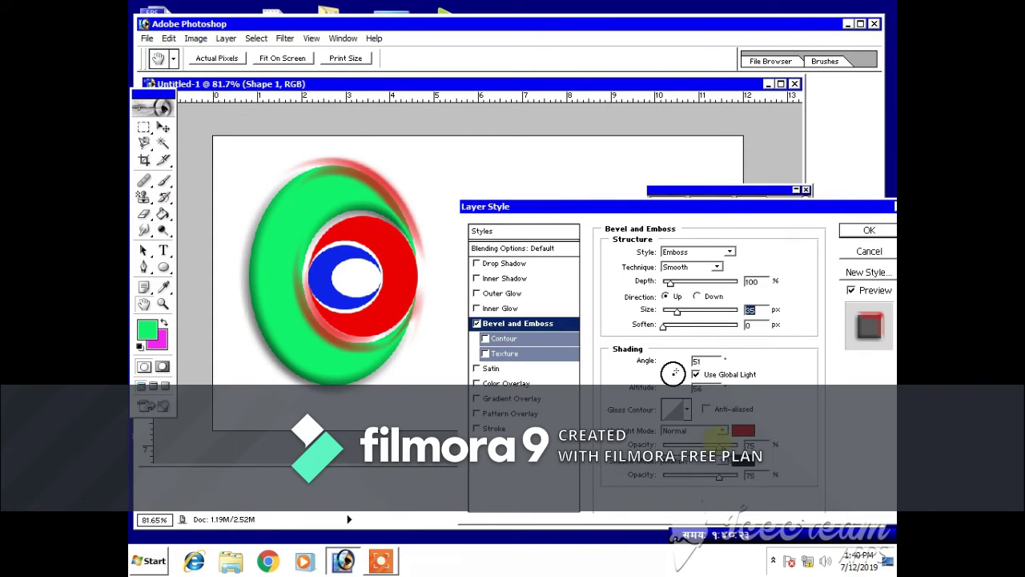
drag(719, 445, 728, 445)
Set the emboss shadow to a bright yellow-green with hue 69° and its mode to Normal
click(744, 460)
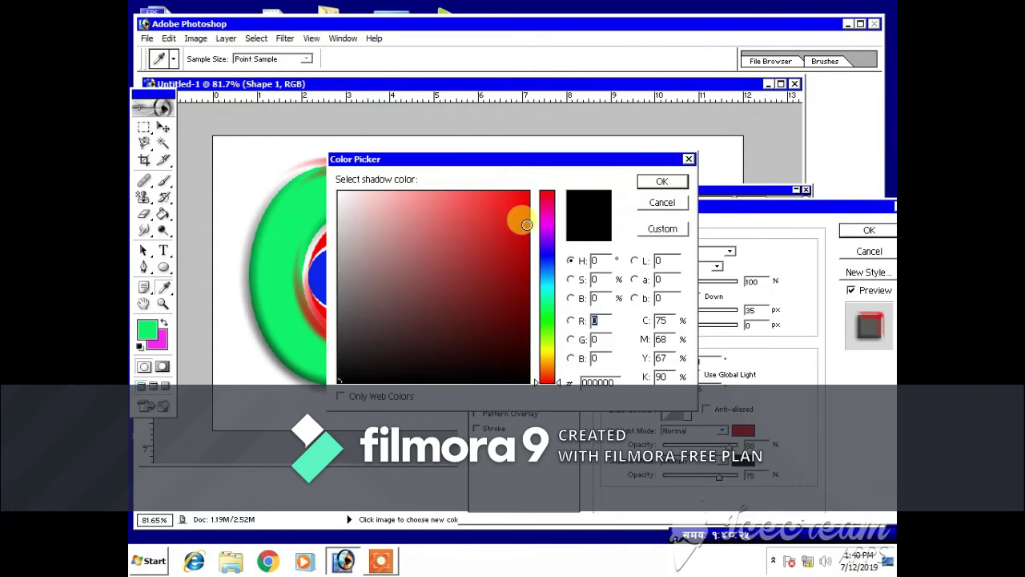
click(547, 339)
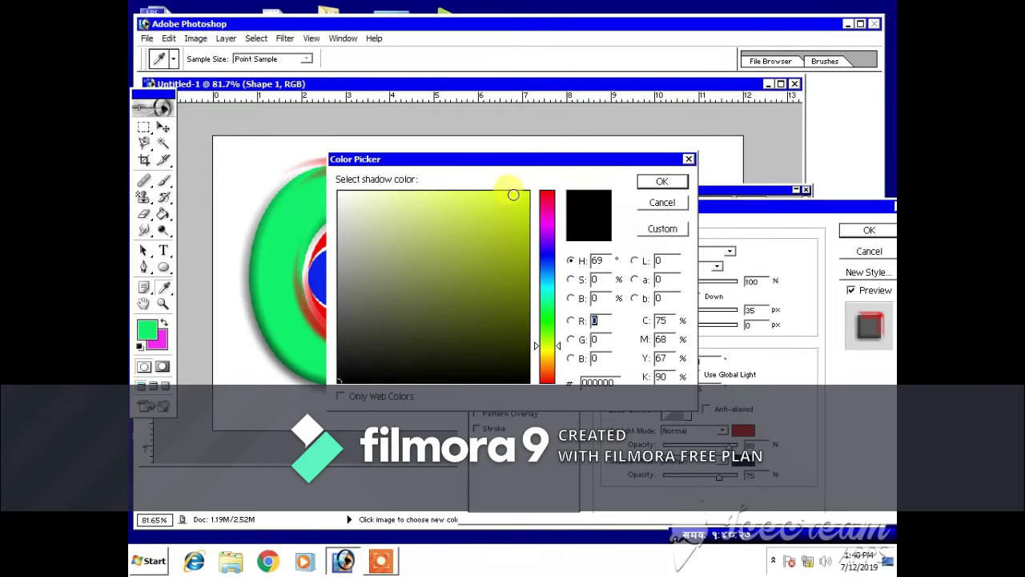
click(513, 192)
click(656, 183)
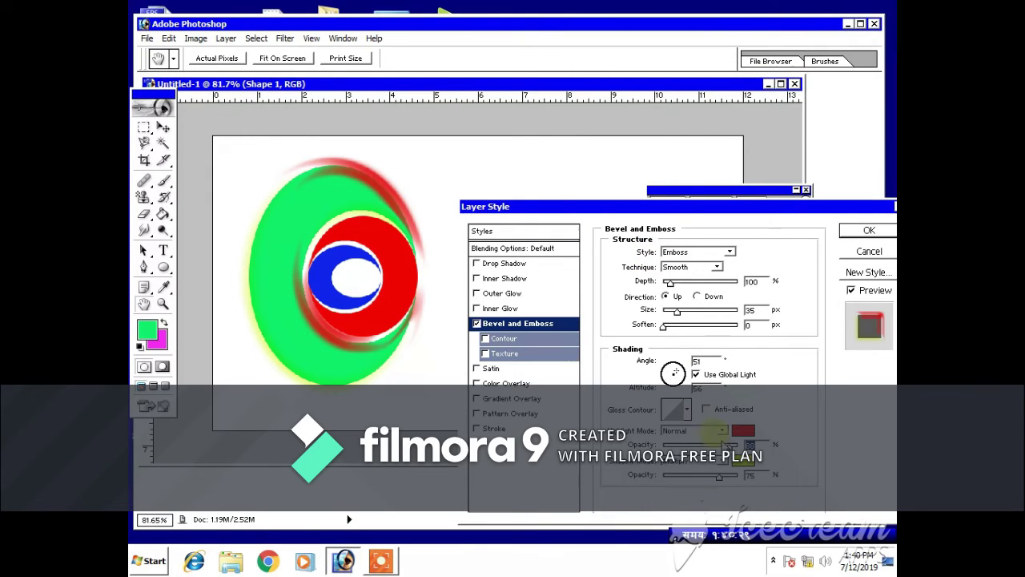
click(721, 459)
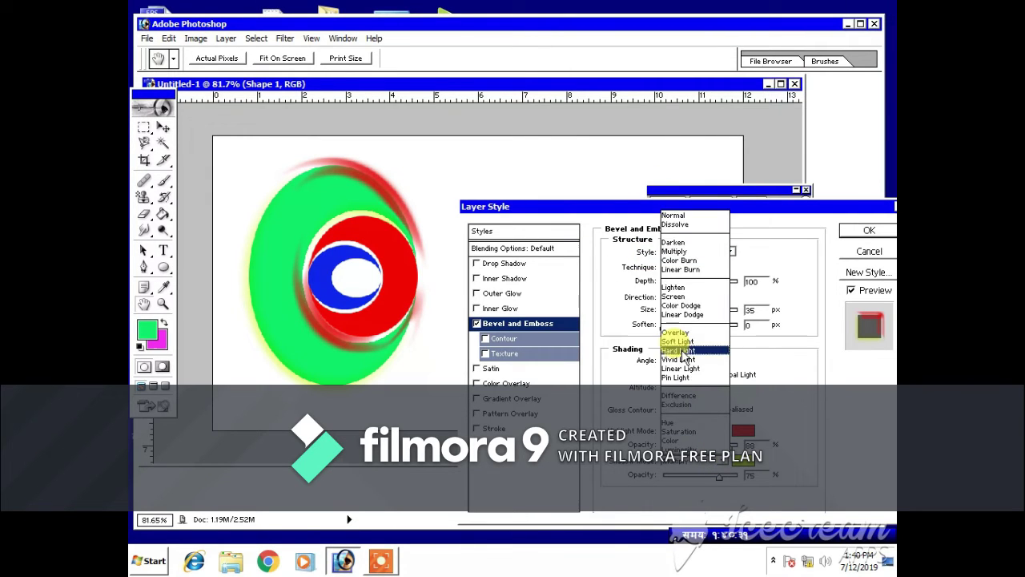
click(674, 213)
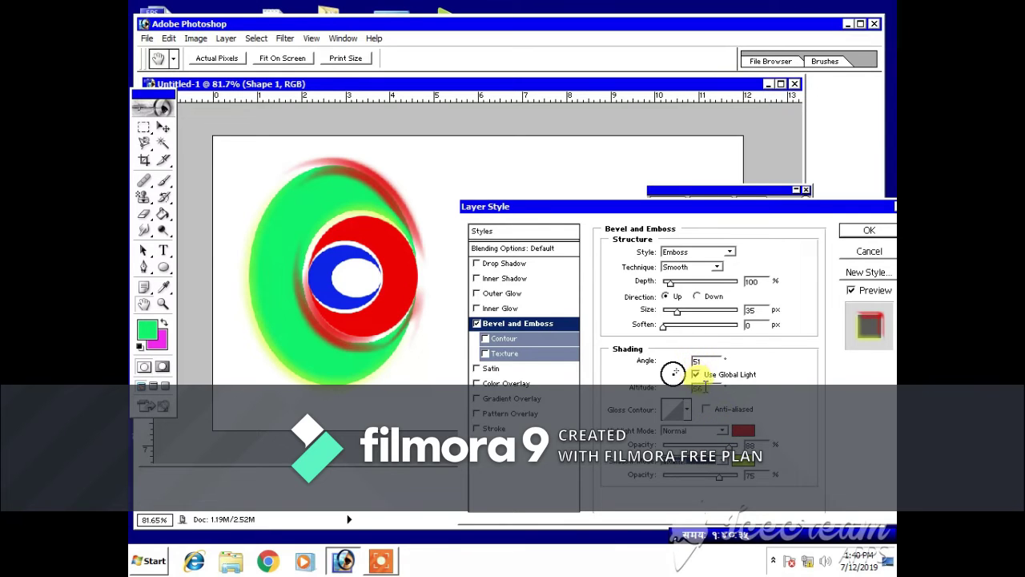
Try several gloss contours on the green shape's emboss, keep the wavy one giving soft yellow-green shading, and apply the layer style
click(689, 413)
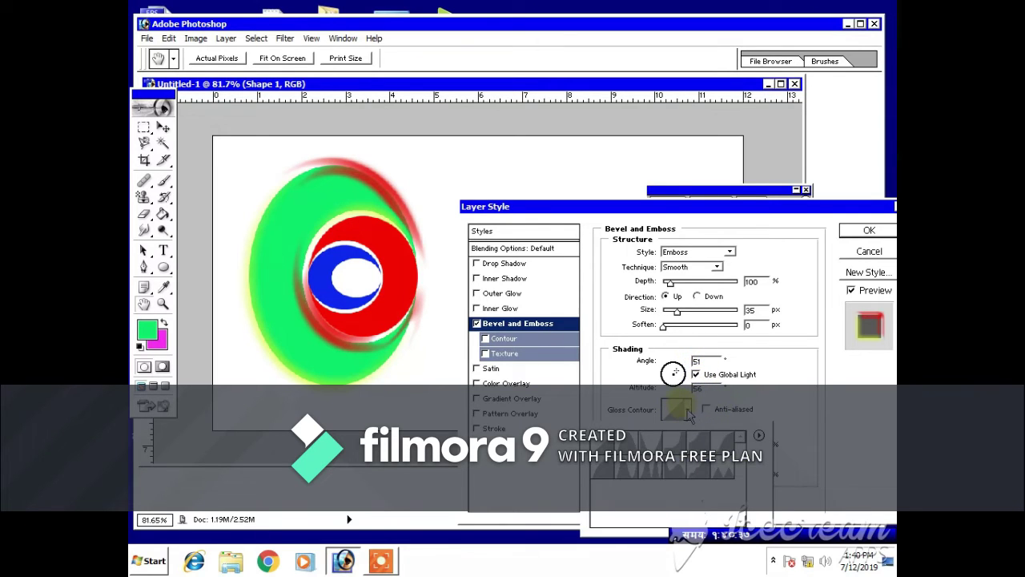
click(652, 469)
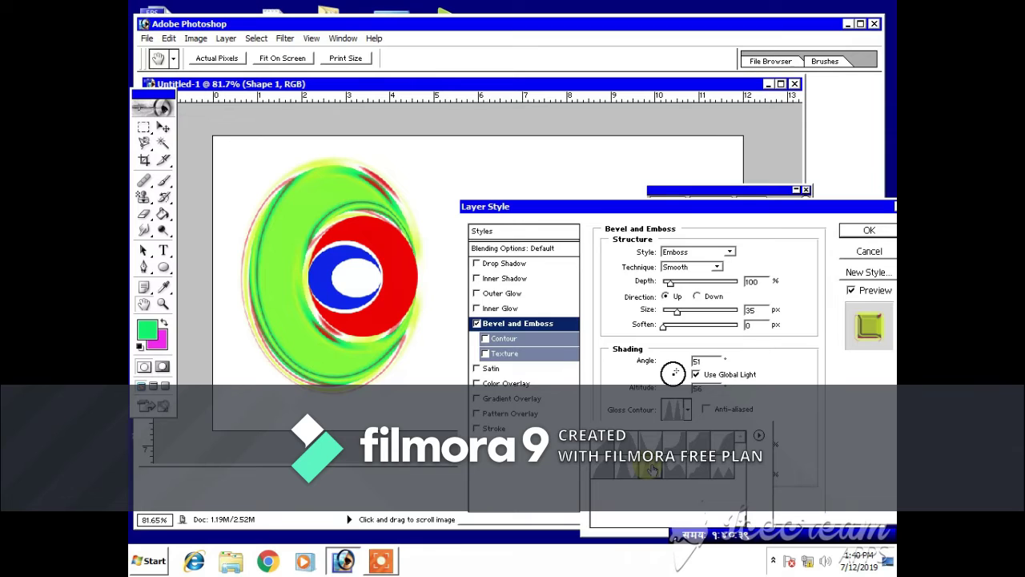
click(654, 442)
click(671, 445)
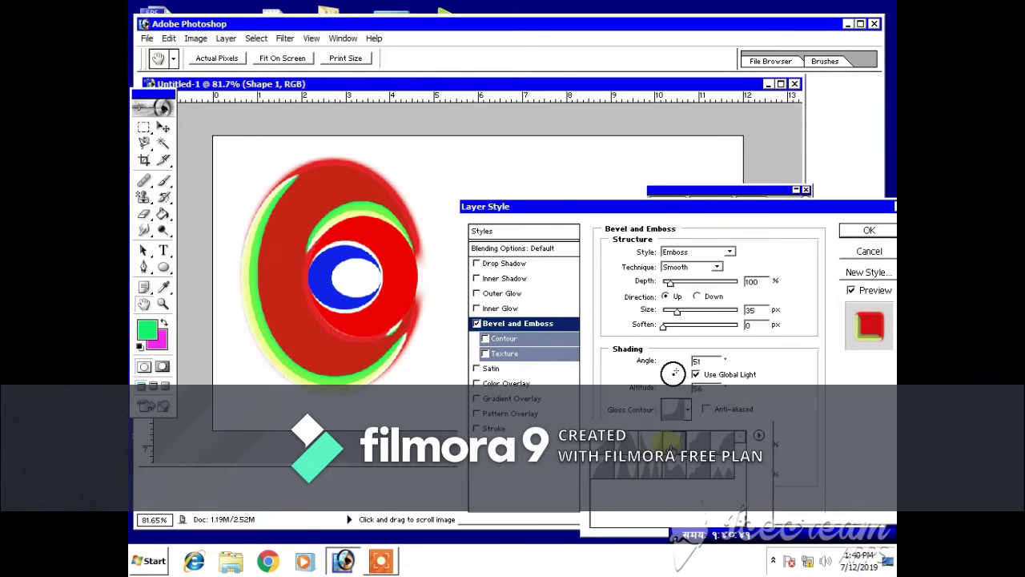
click(671, 478)
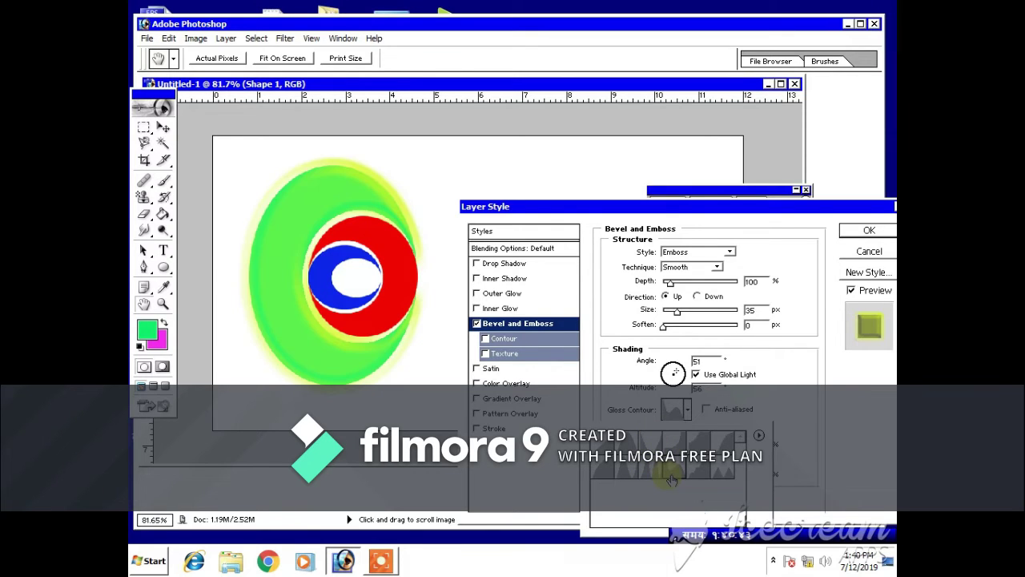
click(678, 312)
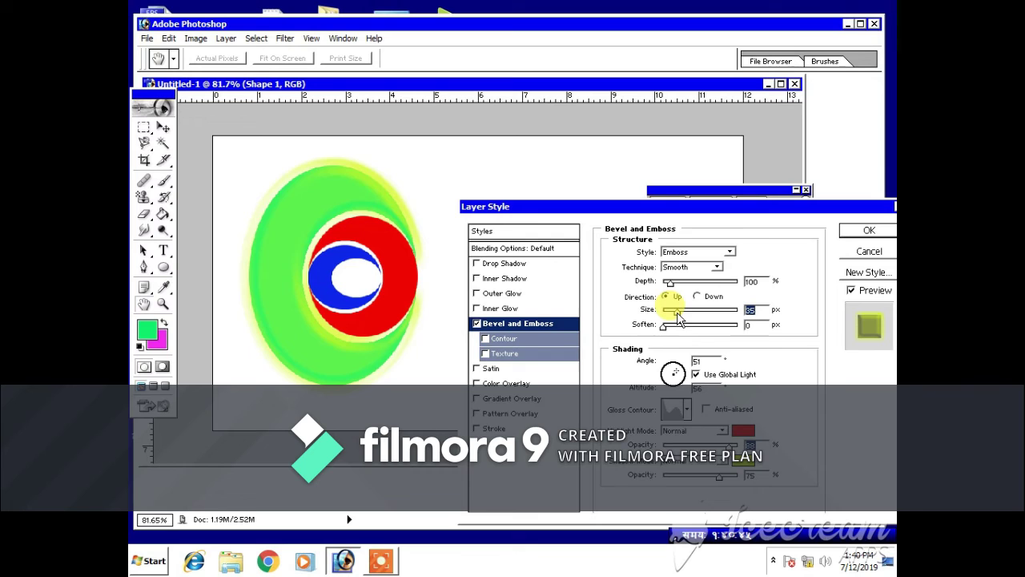
drag(680, 318, 678, 320)
click(862, 232)
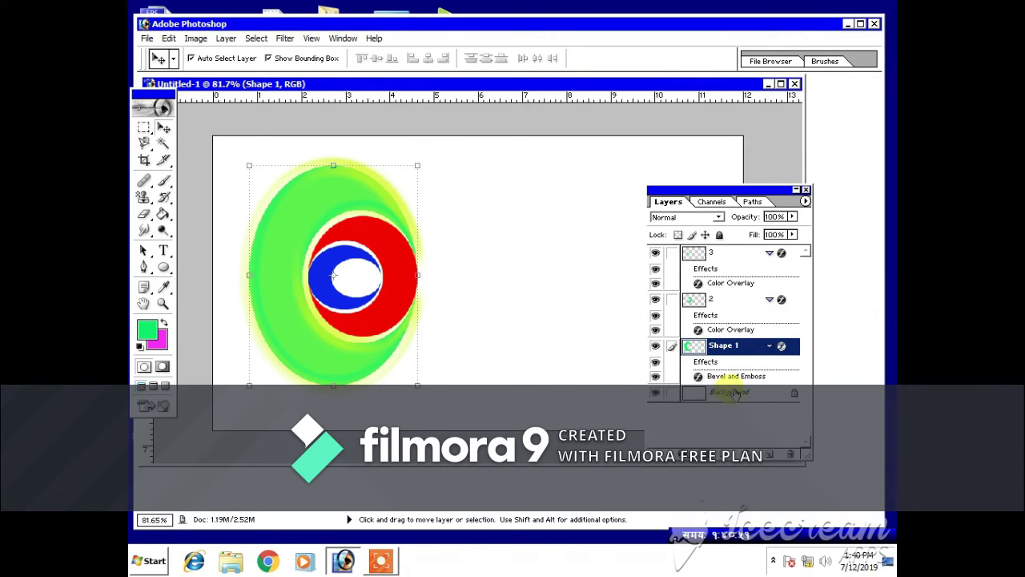
Replace layer 2's colour overlay with a gradient overlay using the Red, Green preset
click(717, 300)
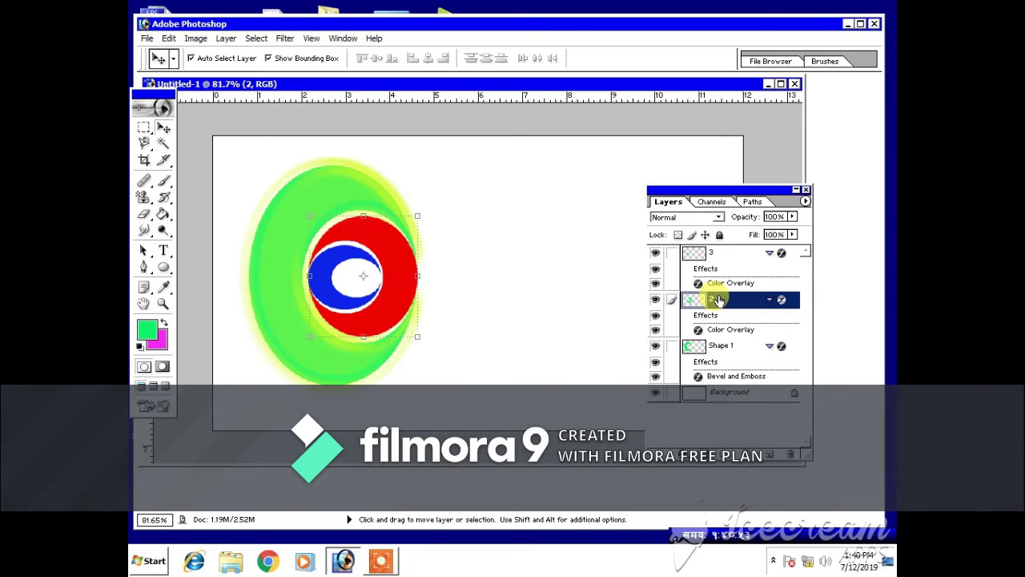
right_click(718, 300)
click(757, 315)
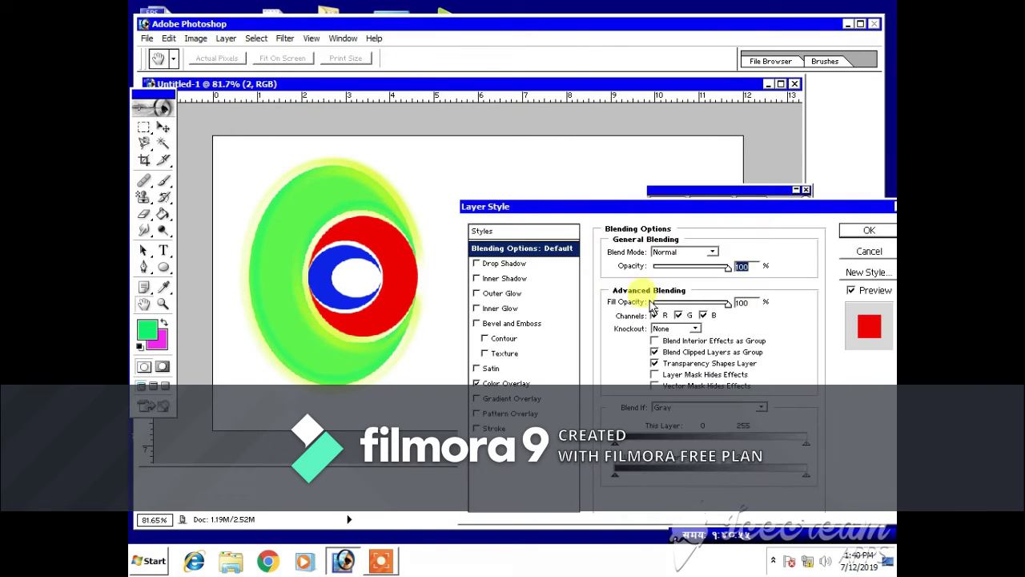
click(494, 400)
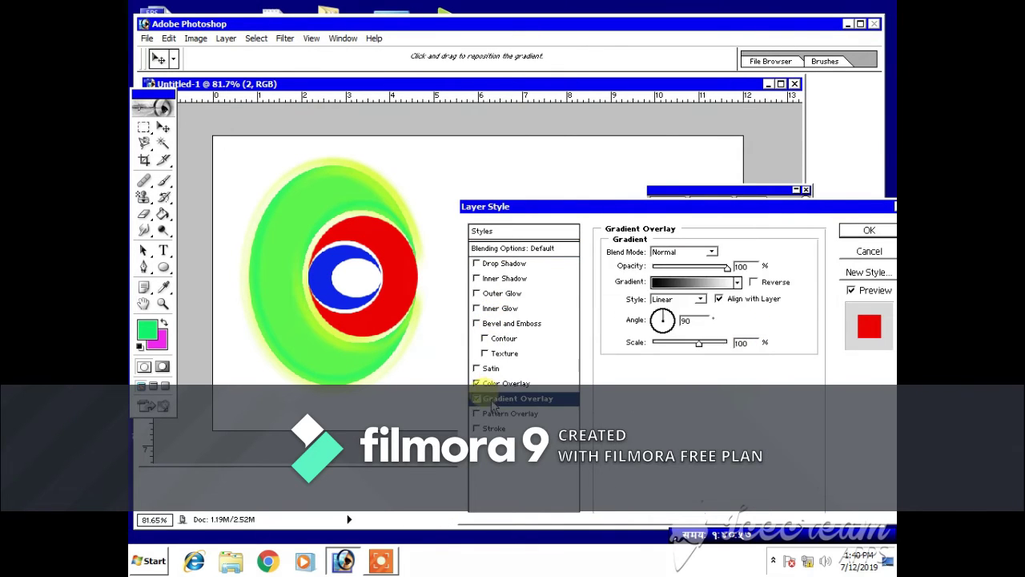
click(479, 383)
click(670, 282)
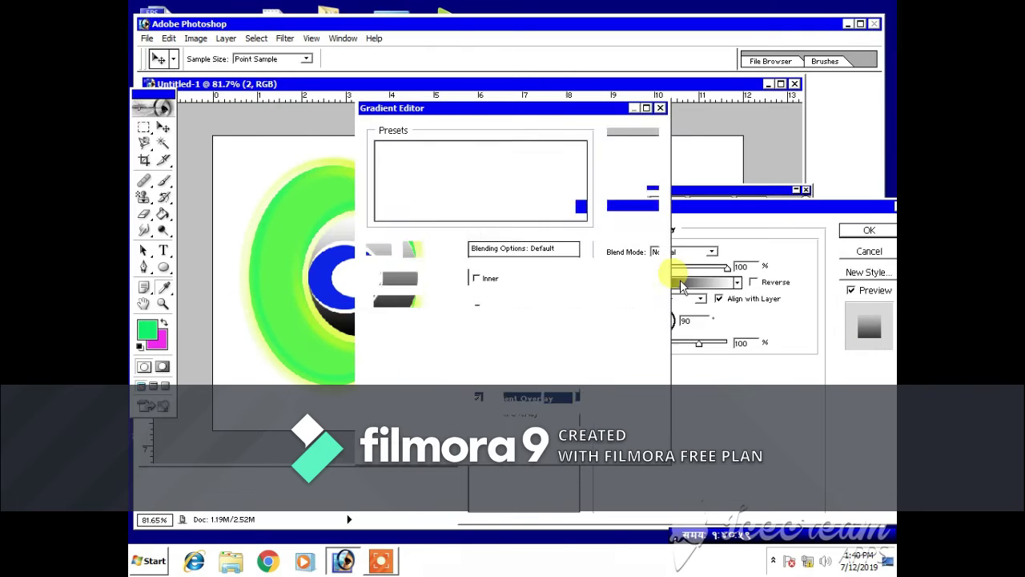
click(458, 152)
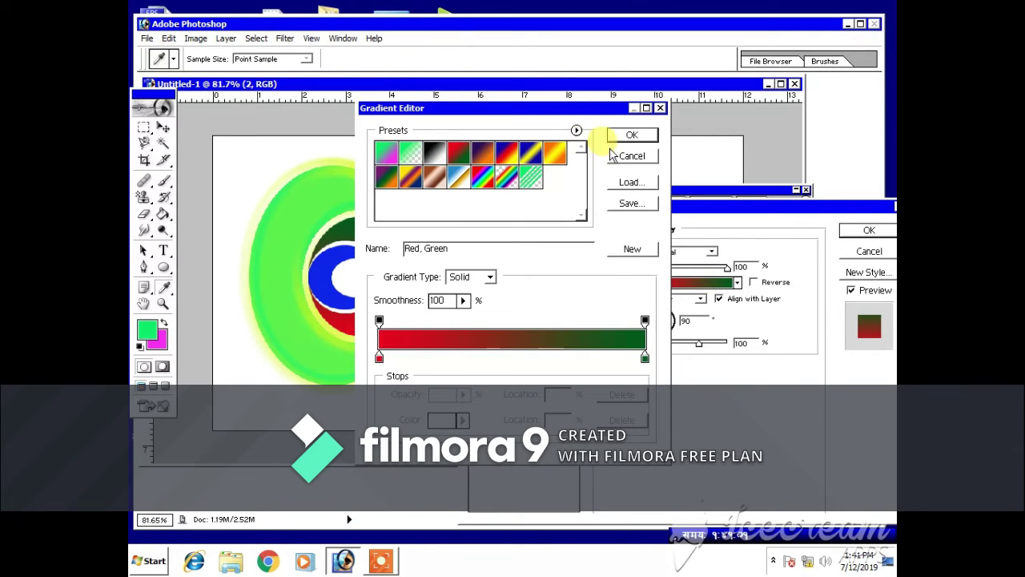
click(637, 136)
Add an Inner Bevel to layer 2 with depth 121% and size 18 px, and apply the layer style
click(479, 324)
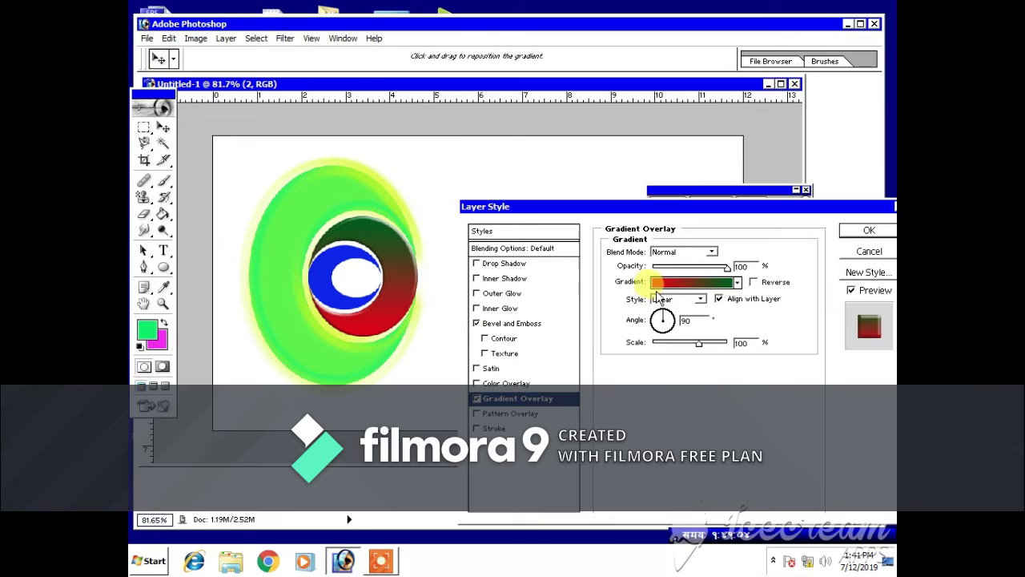
click(520, 323)
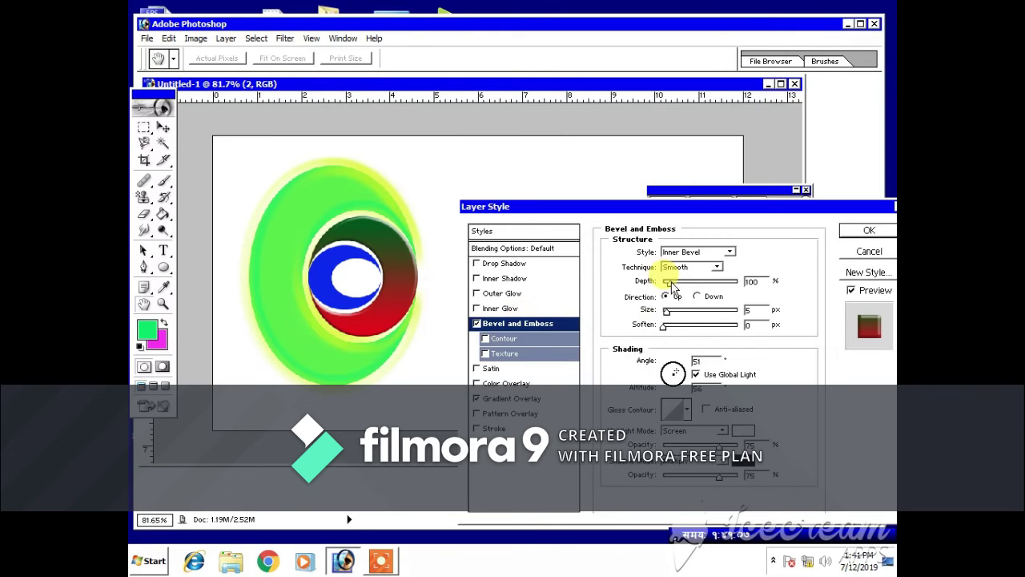
drag(683, 285, 672, 285)
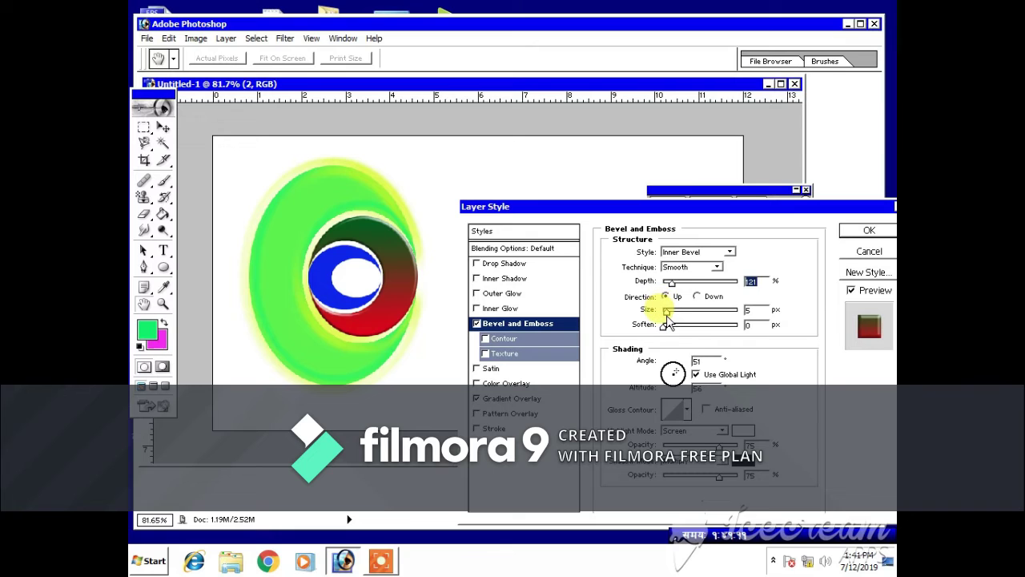
drag(669, 322, 674, 322)
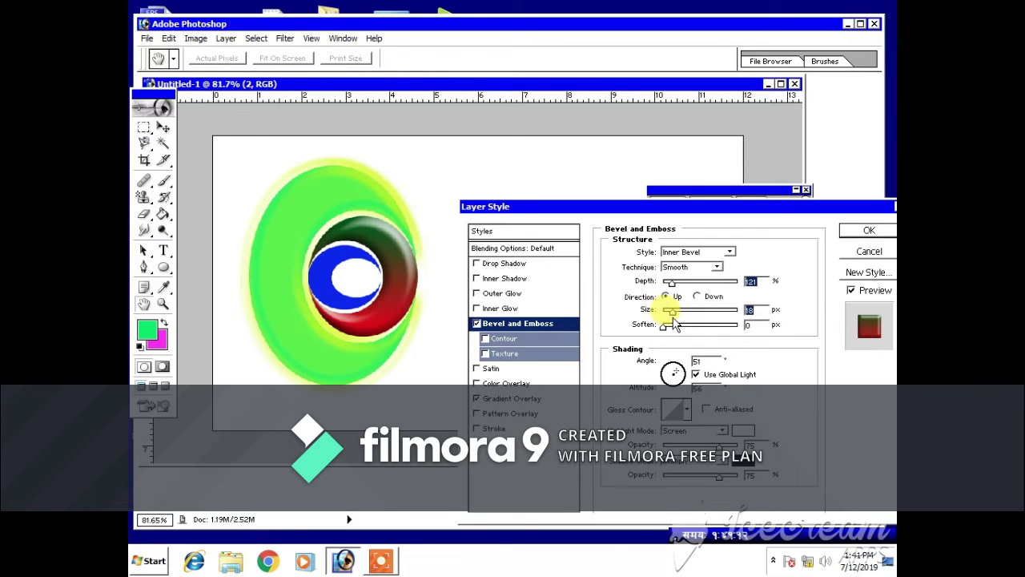
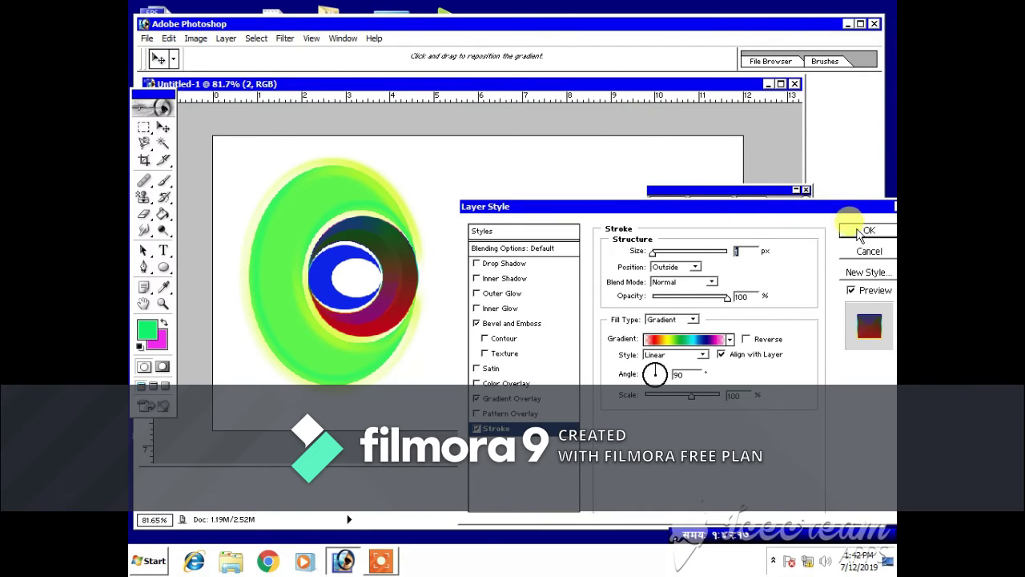
click(860, 230)
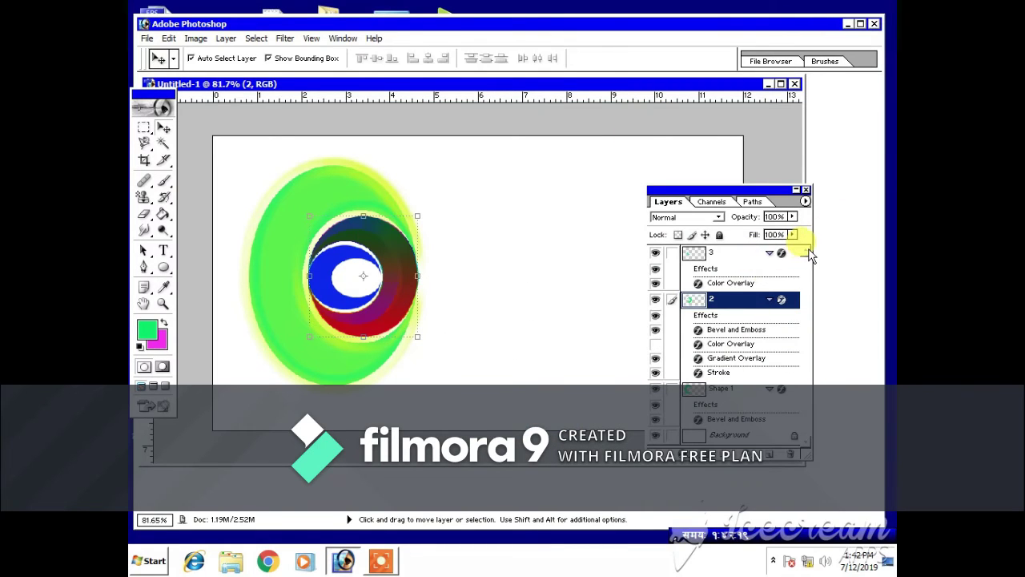
Add a pattern overlay with the black-and-white checkerboard pattern to layer 3 and apply it
click(718, 255)
right_click(734, 255)
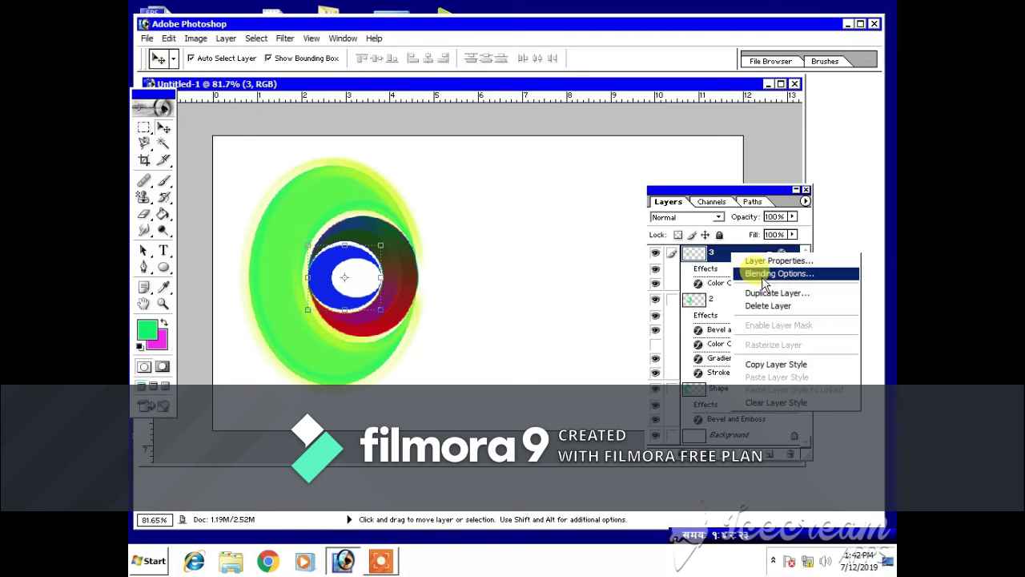
click(762, 277)
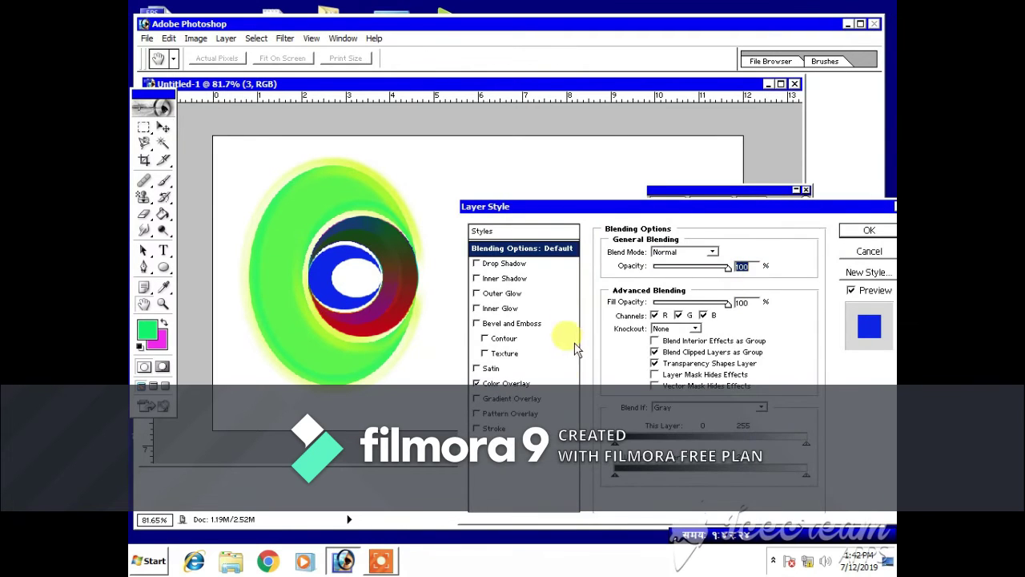
click(510, 414)
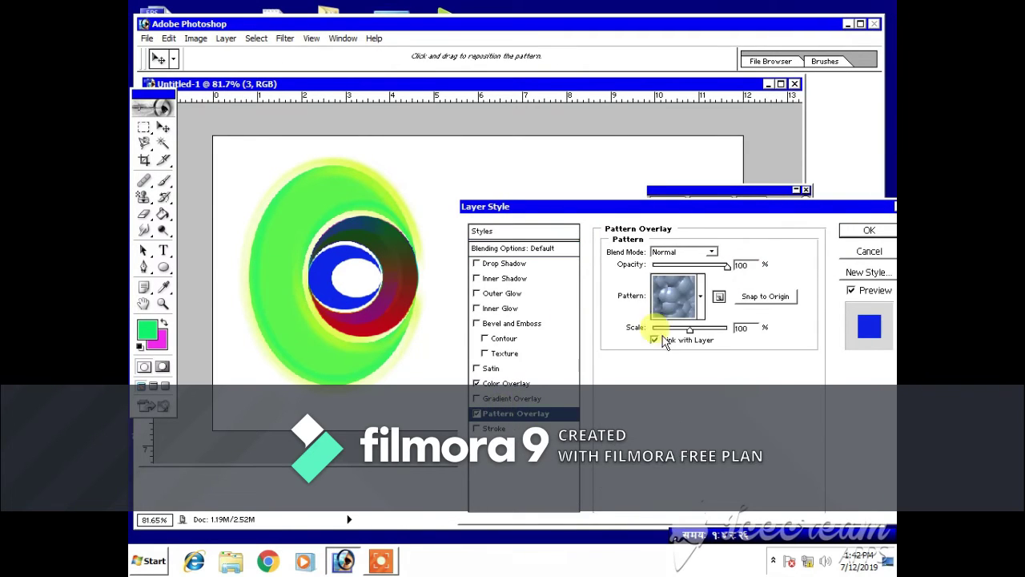
click(701, 297)
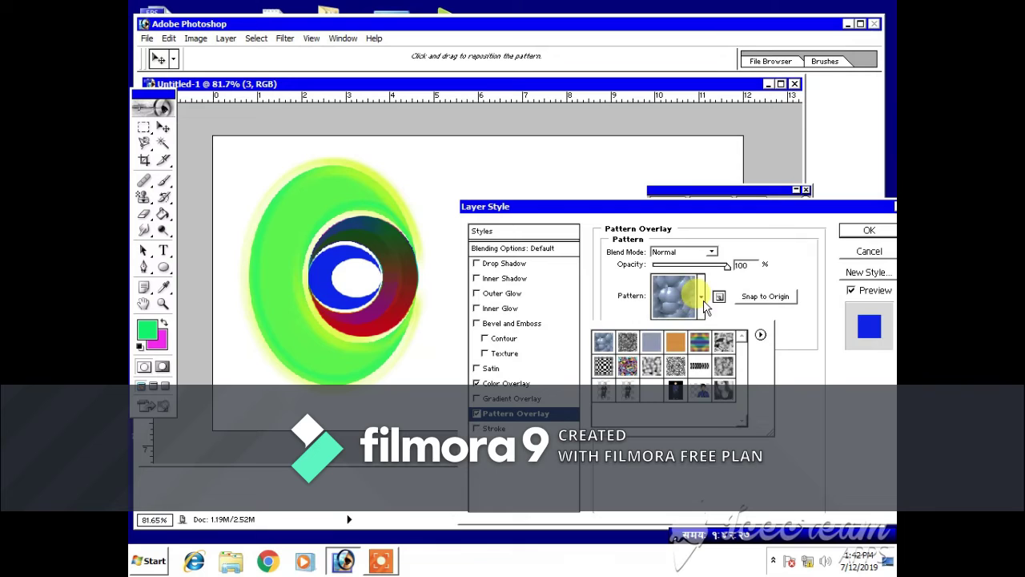
click(604, 368)
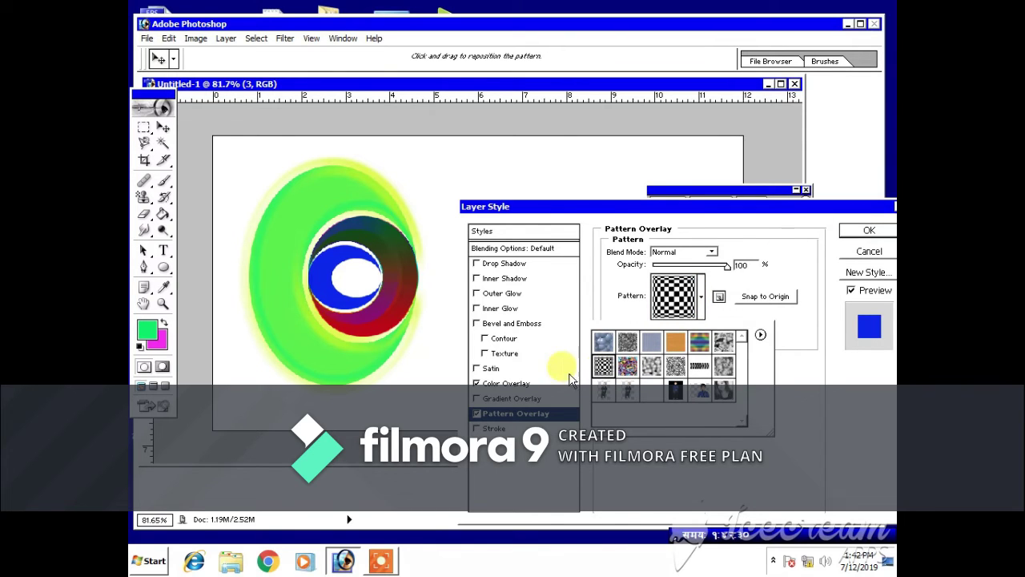
click(867, 231)
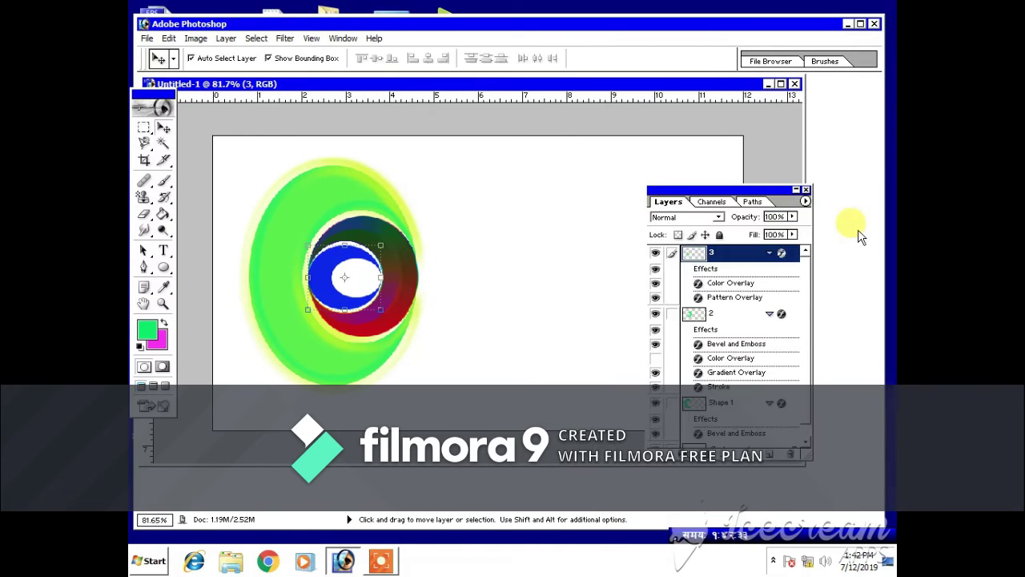
Turn off the colour overlay in layer 3's layer style, leaving the pattern overlay on
right_click(733, 255)
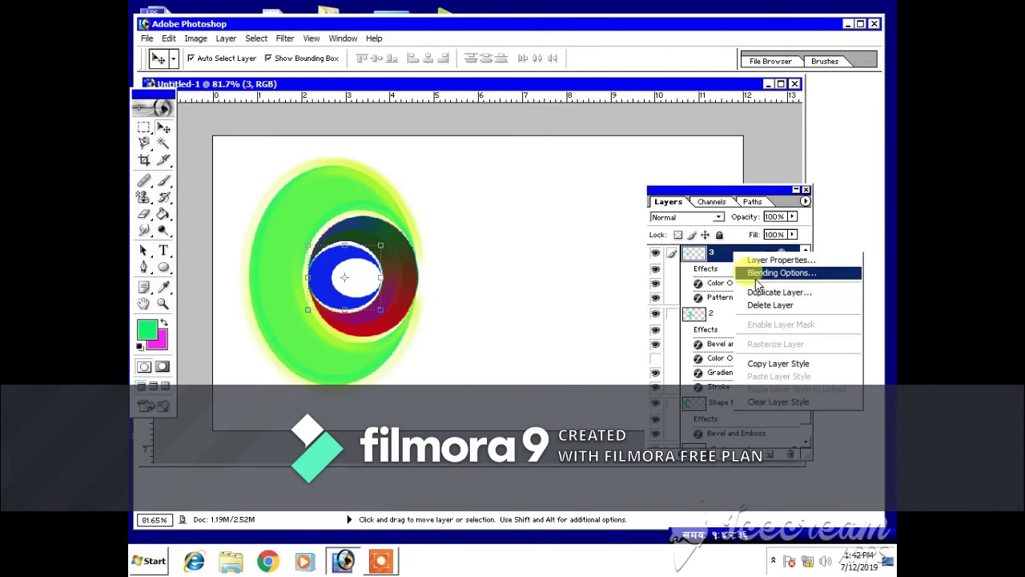
click(756, 277)
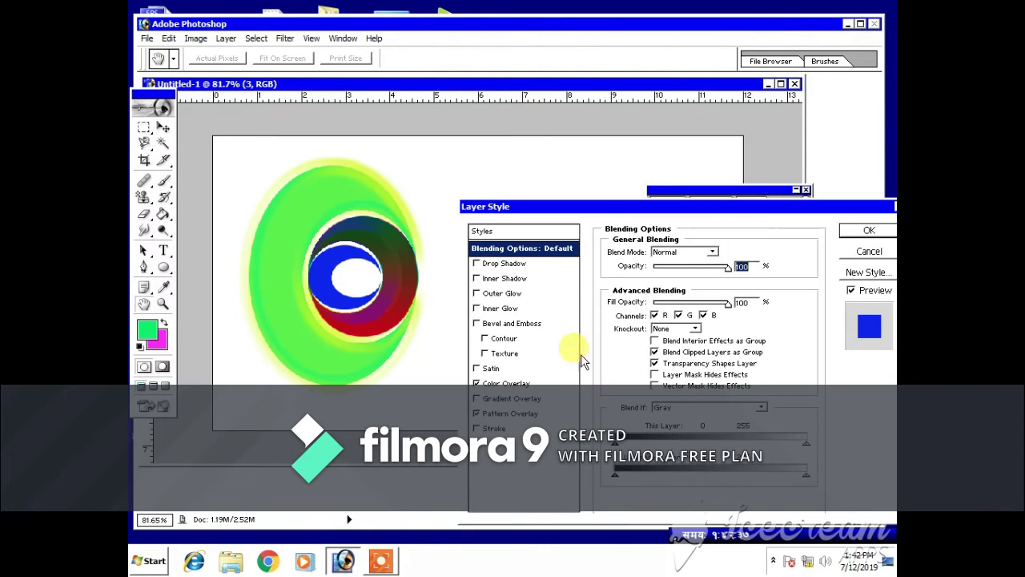
click(478, 385)
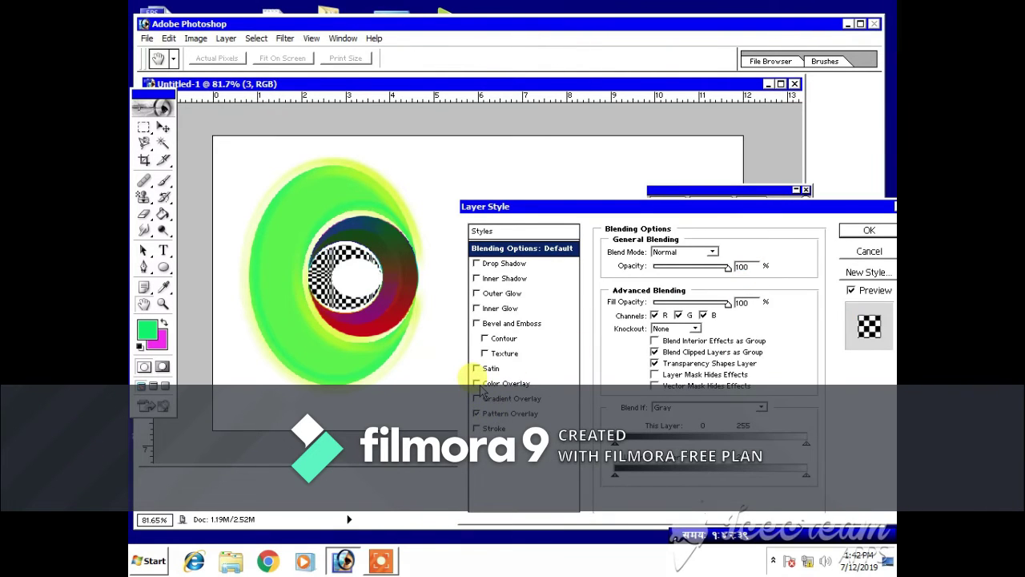
Add an Inner Bevel to layer 3 with depth 241%, size 16 px and soften 2 px
click(511, 323)
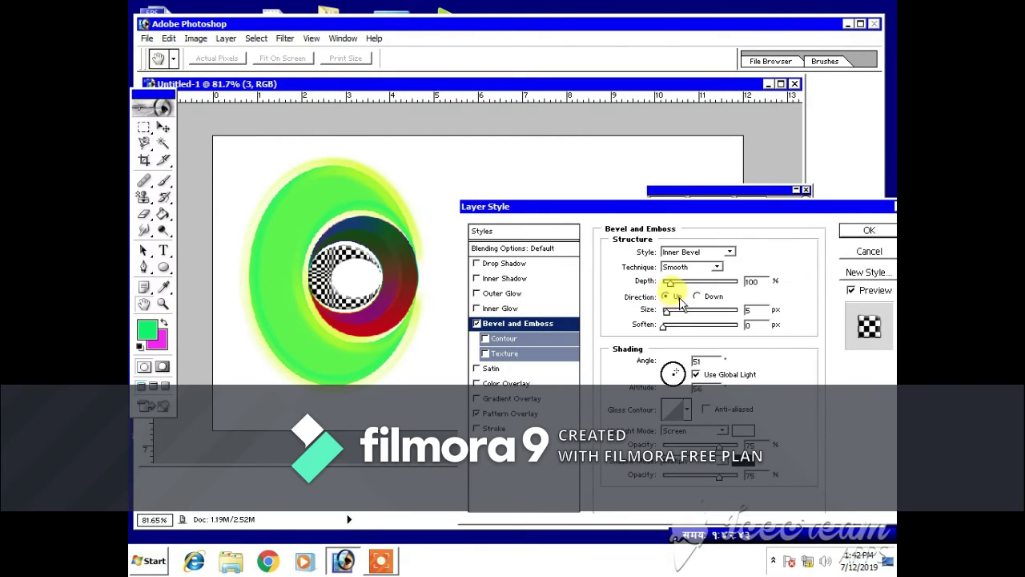
drag(674, 291, 674, 317)
click(668, 311)
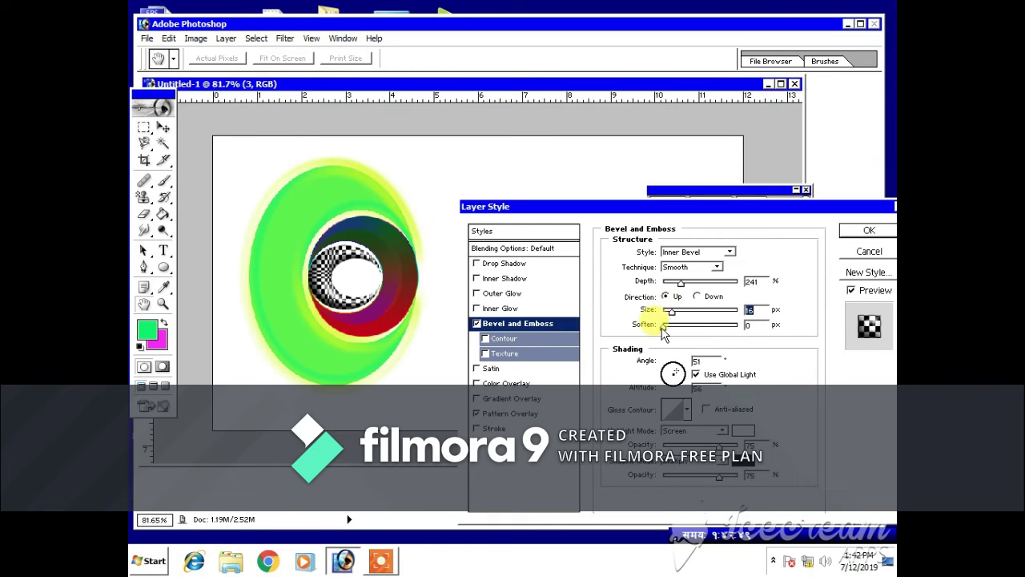
drag(673, 329, 681, 330)
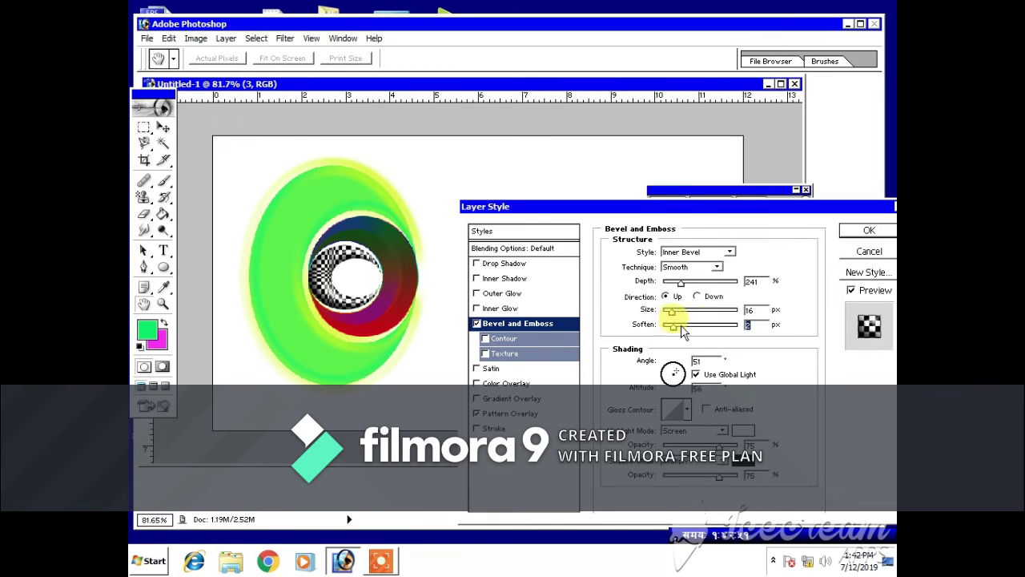
Set the highlight of layer 3's bevel to Normal mode with the cyan colour 09C8D9
click(691, 430)
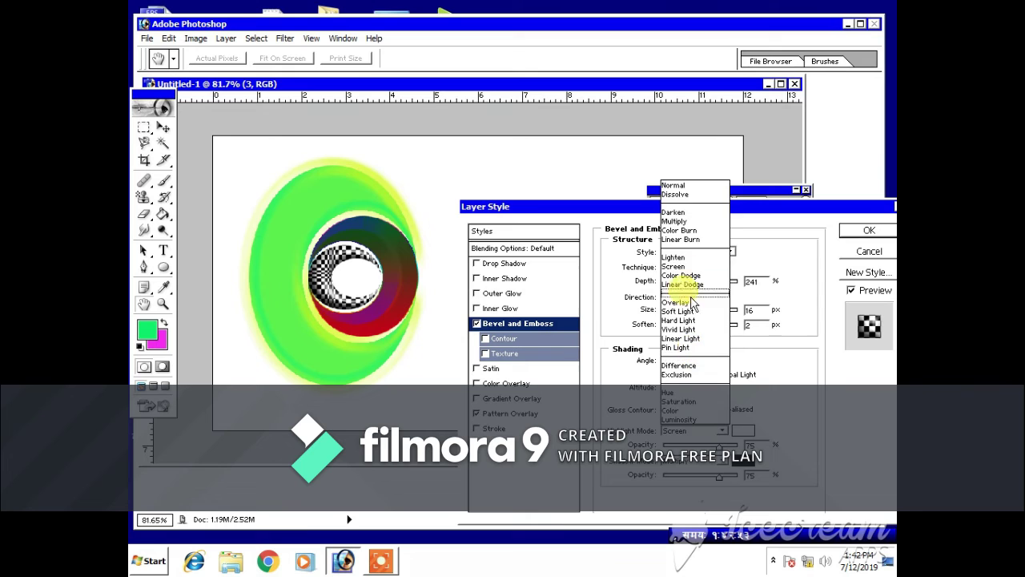
click(685, 194)
click(743, 430)
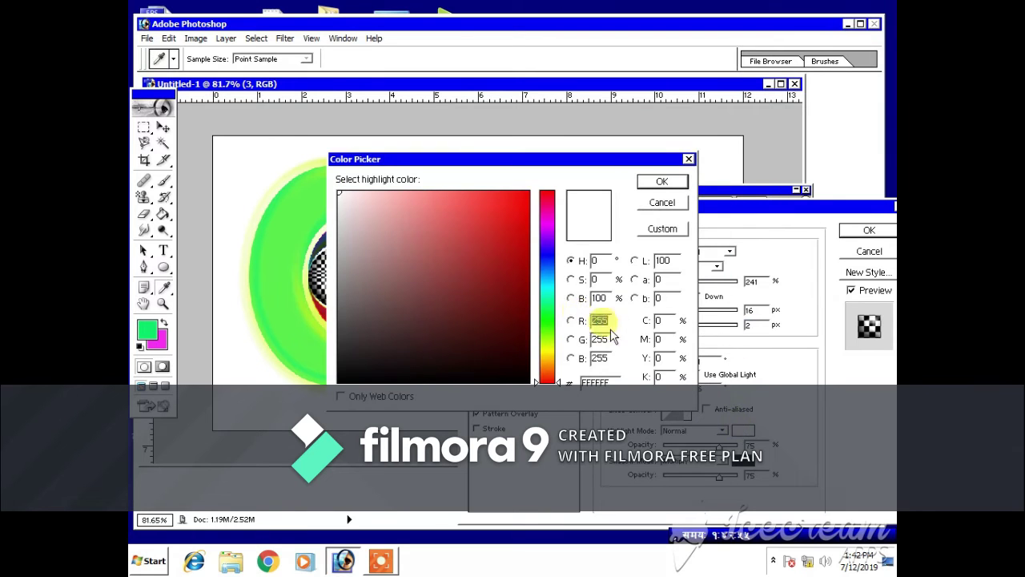
click(542, 284)
click(515, 210)
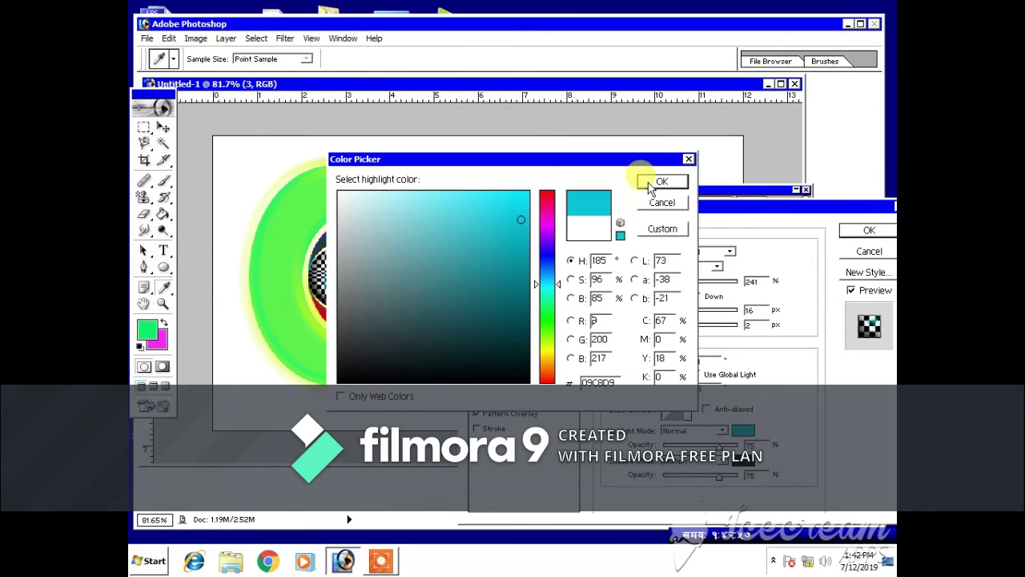
click(660, 181)
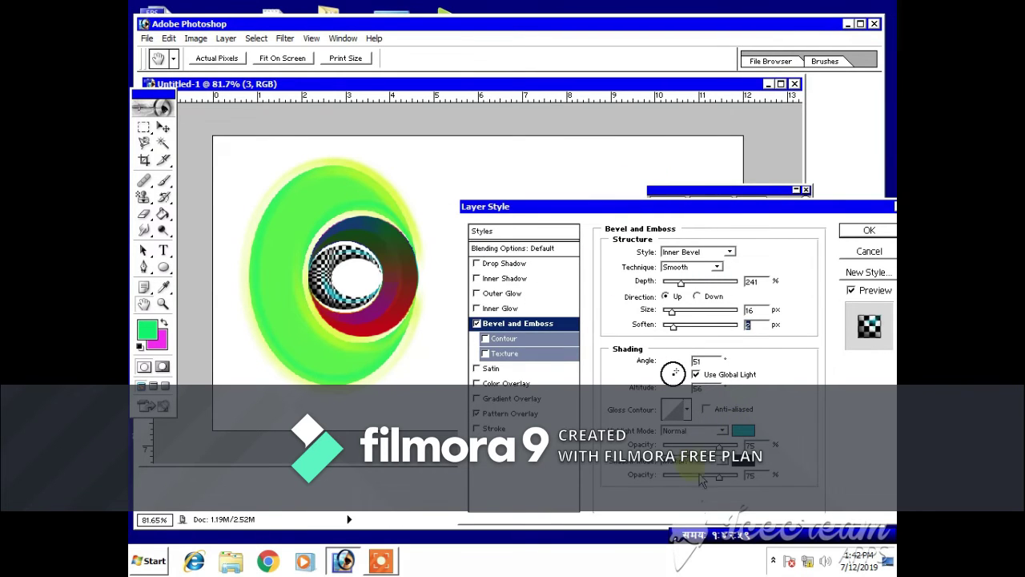
Choose another gloss contour for layer 3's bevel and set its highlight mode to Exclusion
click(687, 408)
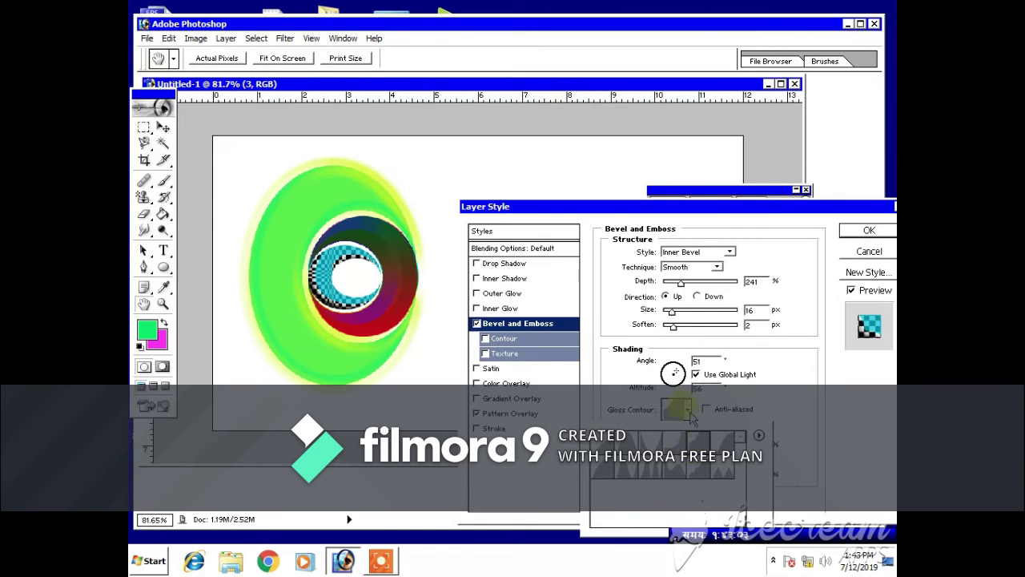
click(709, 435)
click(697, 433)
click(680, 368)
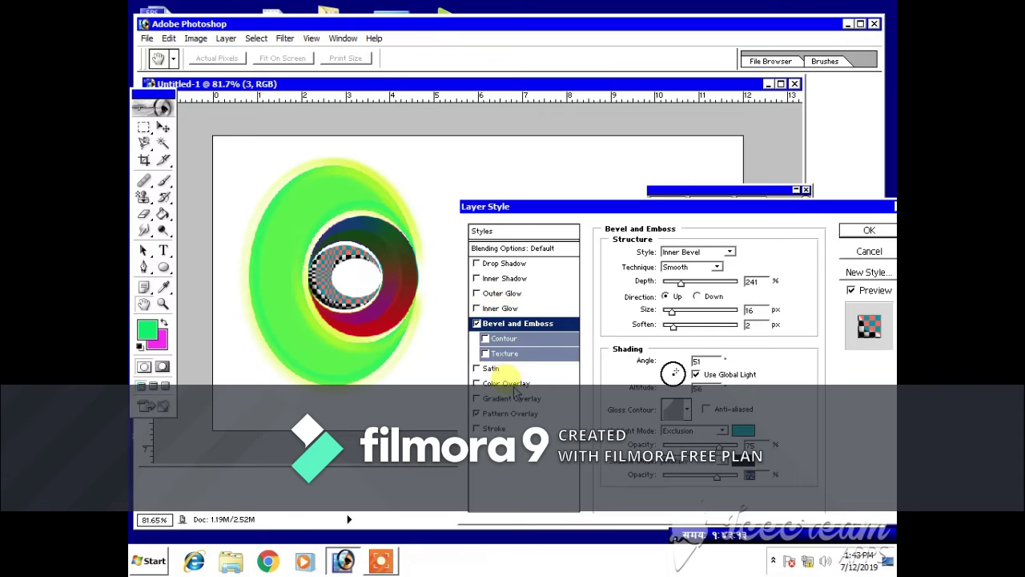
Add a Satin effect to layer 3 with 26% opacity and a size of 136 px
click(493, 368)
mouse_move(689, 266)
mouse_down()
mouse_move(706, 272)
mouse_move(682, 275)
mouse_up()
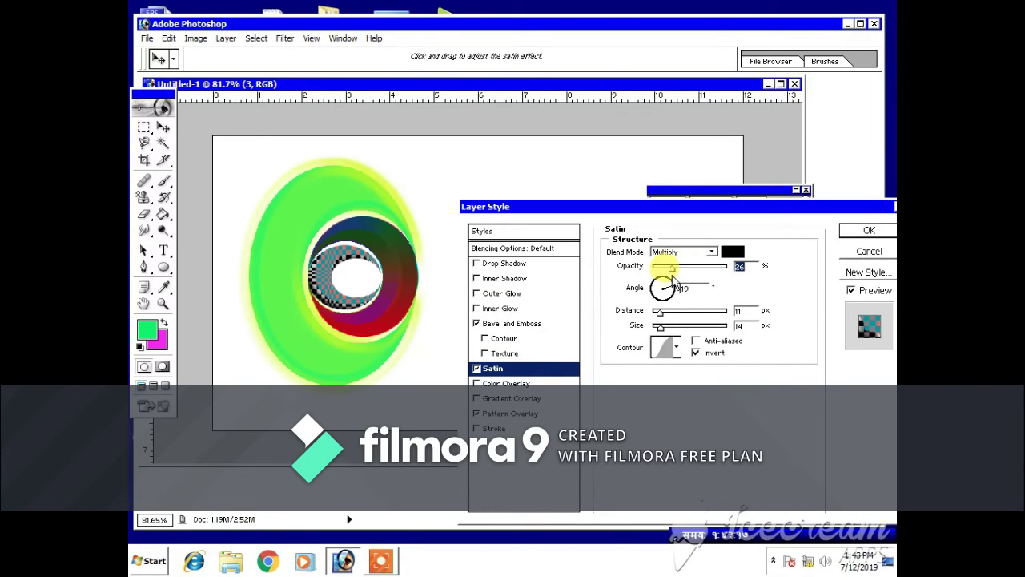
drag(656, 313, 708, 329)
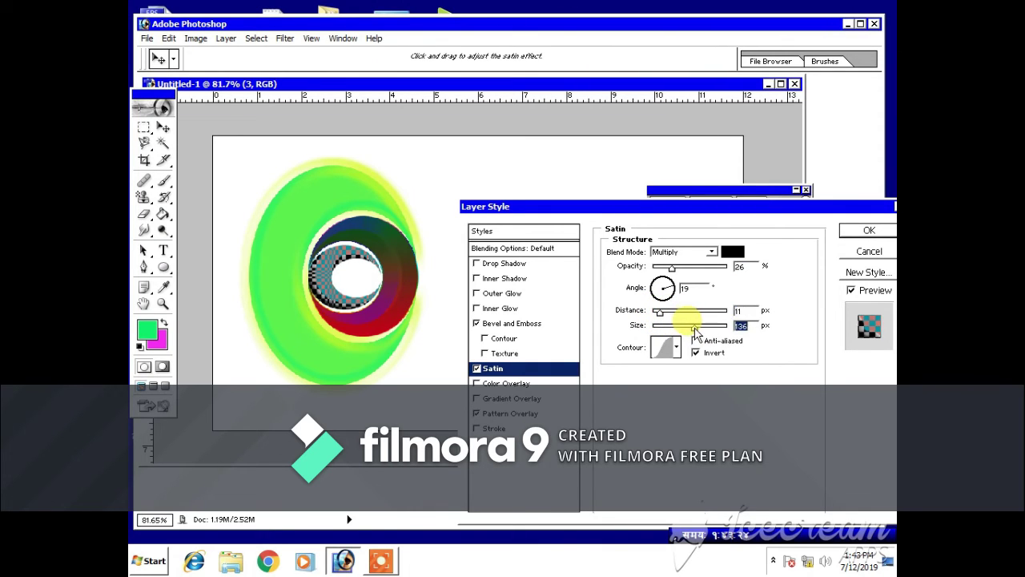
Set layer 3's satin colour to bright magenta, apply the layer style and deselect the layer
click(732, 252)
click(550, 225)
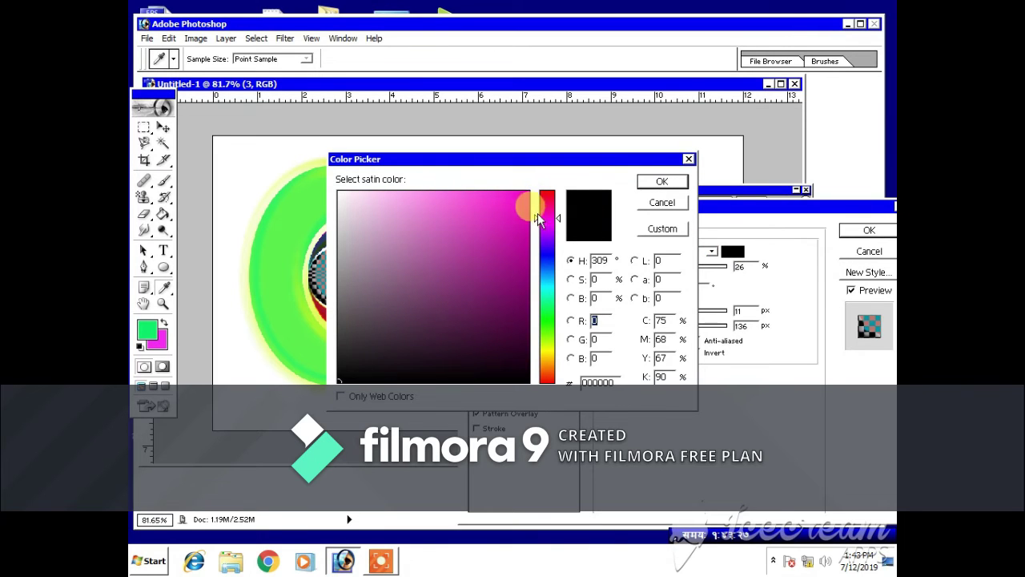
click(521, 195)
click(656, 183)
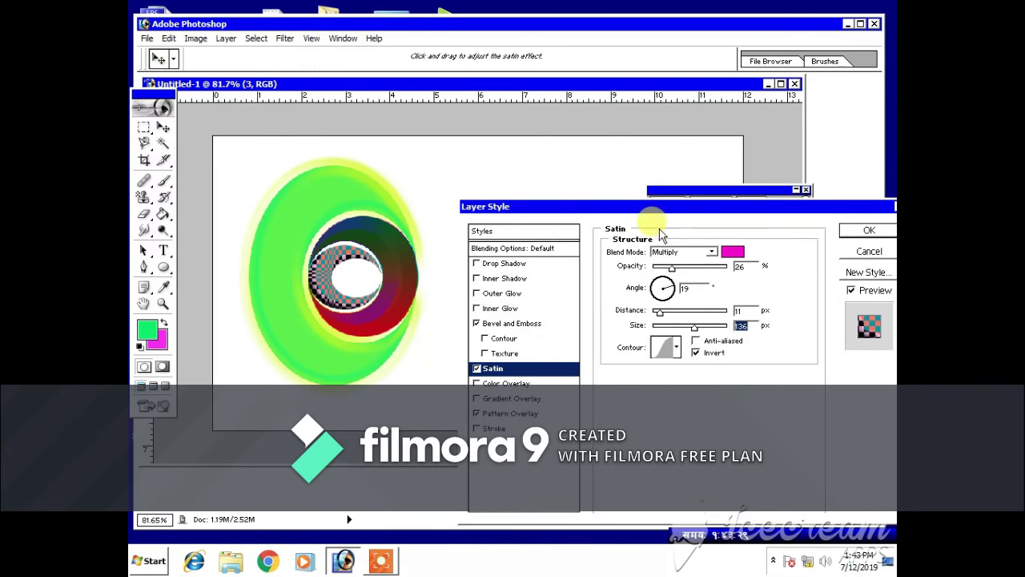
click(861, 231)
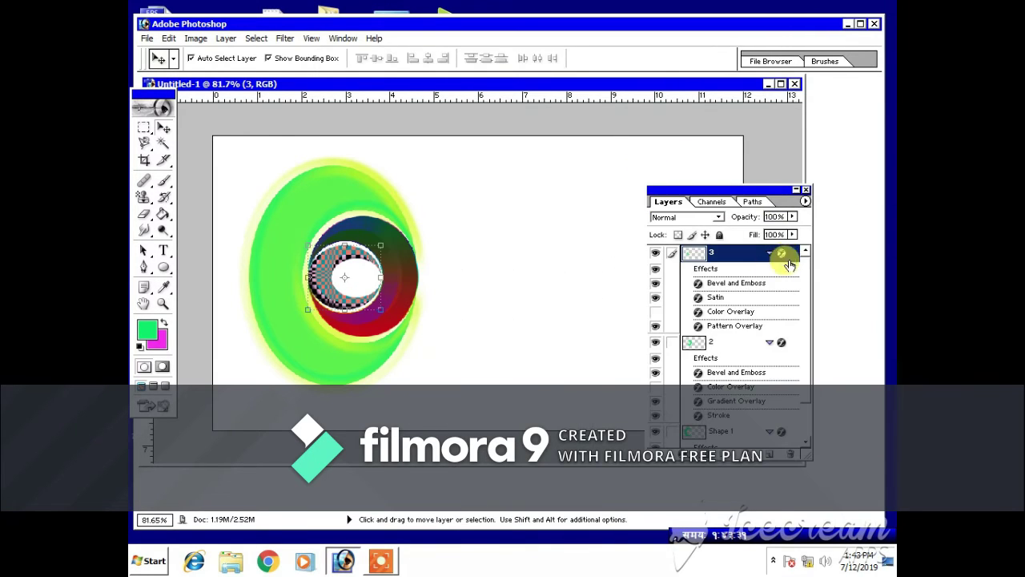
click(522, 247)
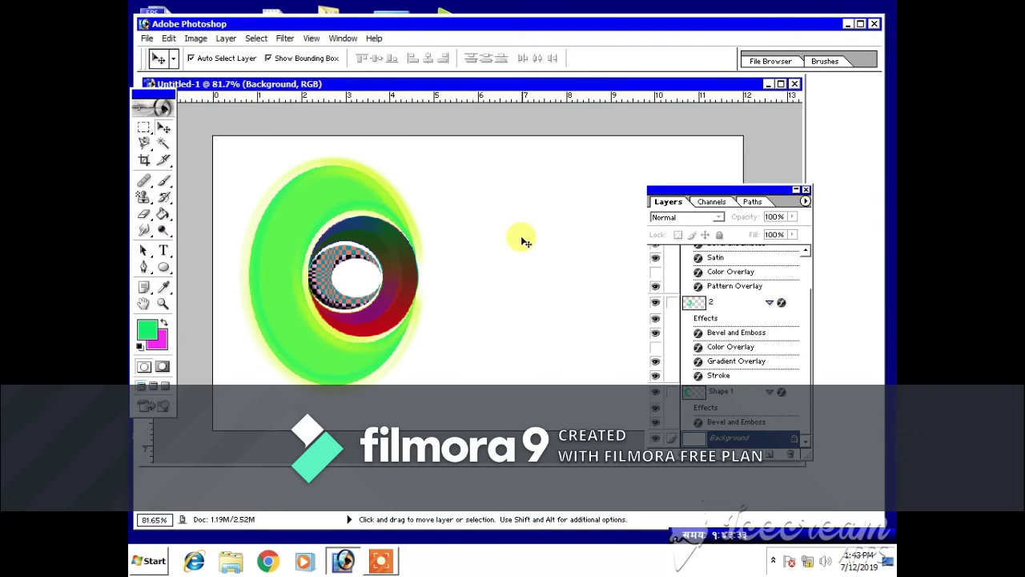
Collapse the effects lists of layers 3 and 2, merge layer 3 down into layer 2, and merge that into Shape 1
drag(805, 316, 815, 238)
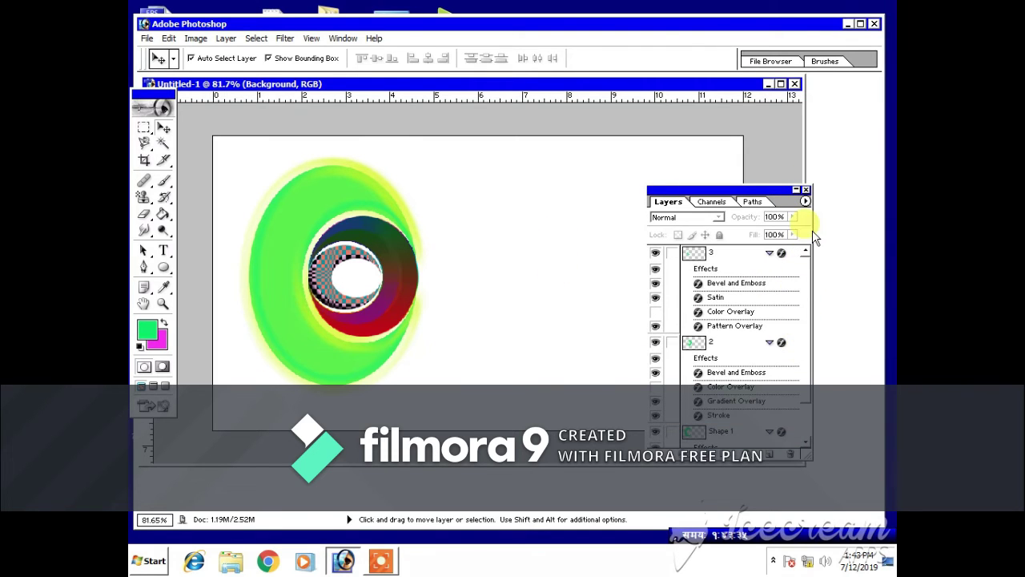
click(754, 256)
click(768, 255)
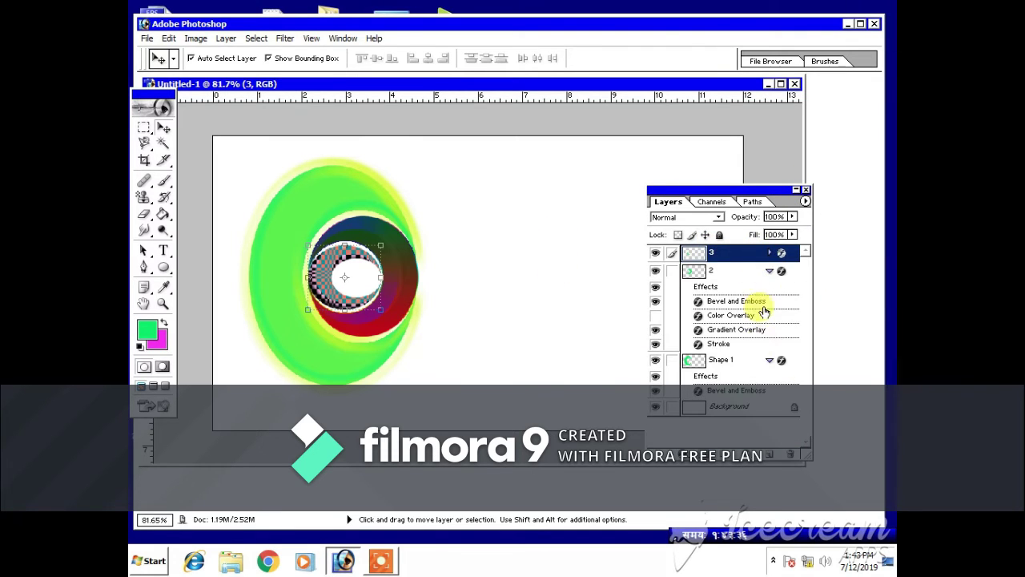
click(769, 270)
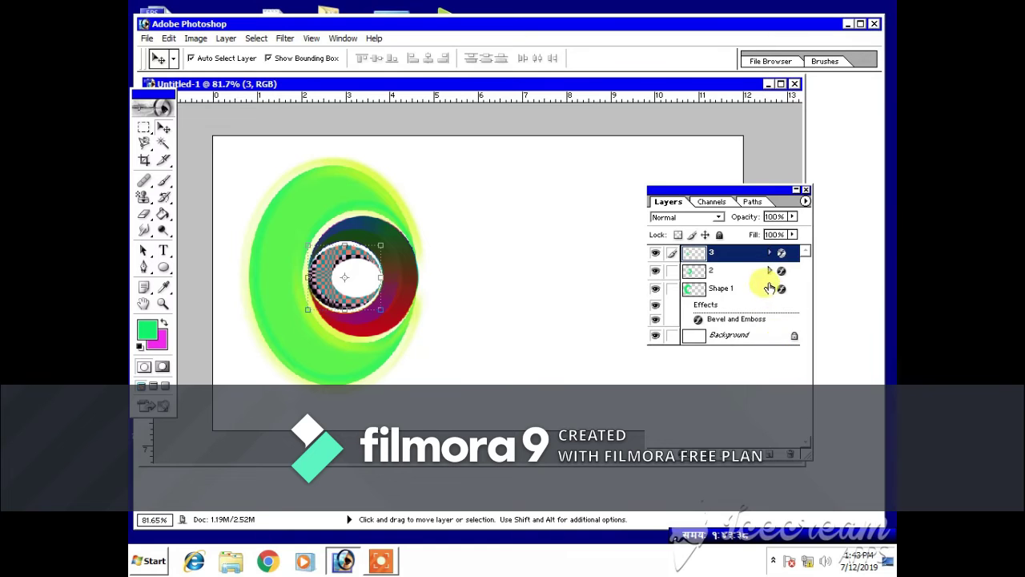
click(225, 38)
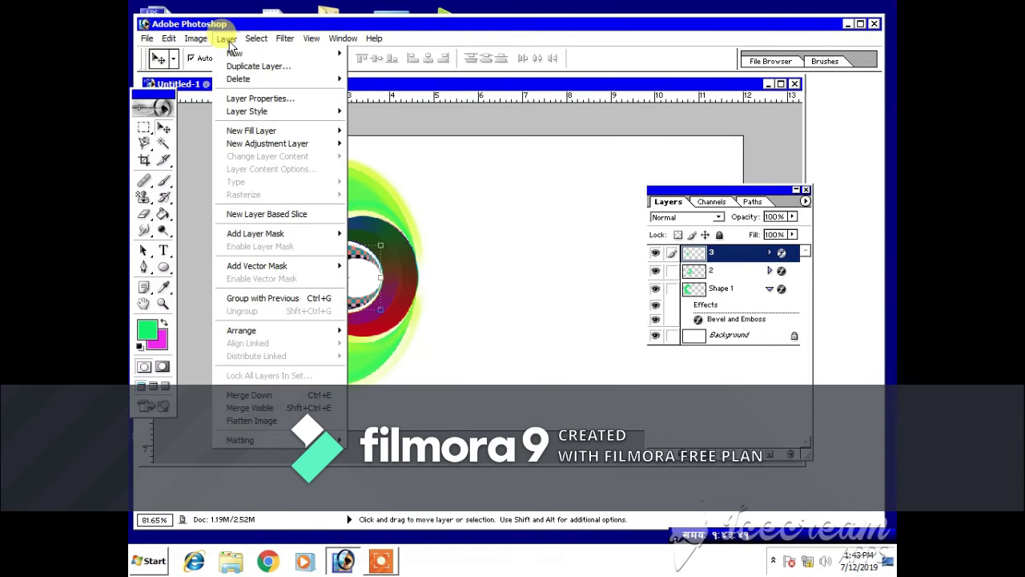
click(268, 395)
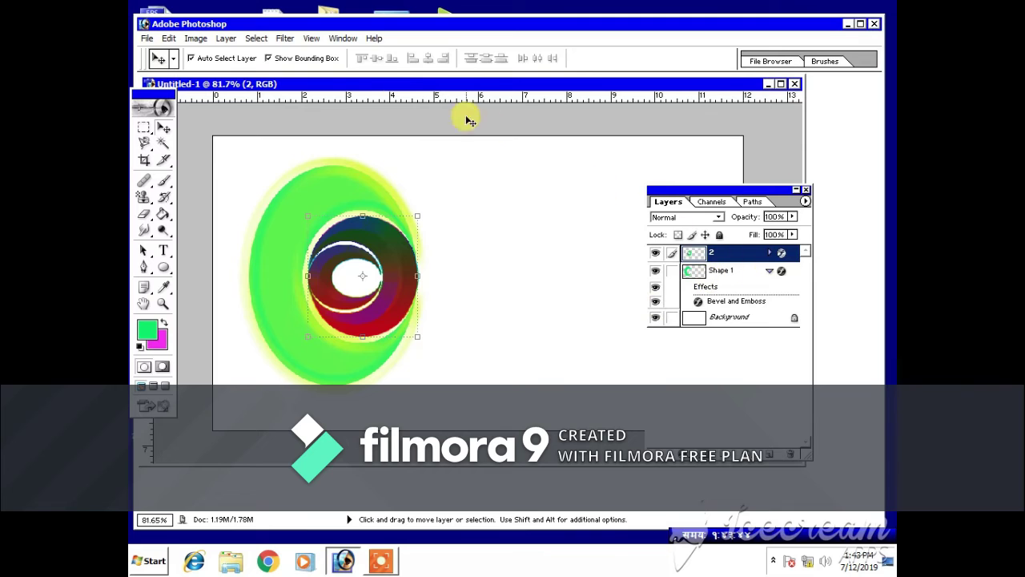
click(226, 40)
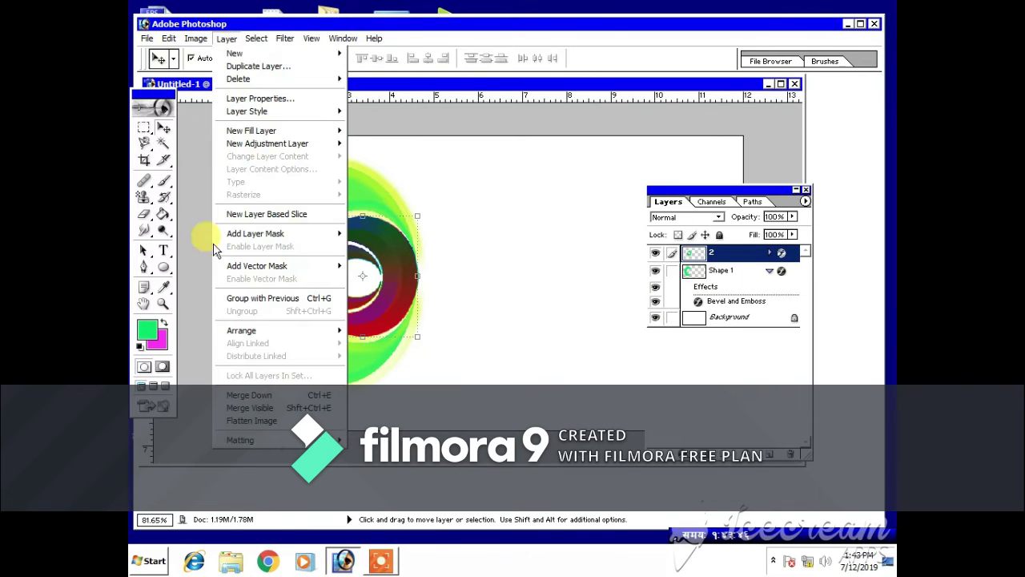
click(262, 393)
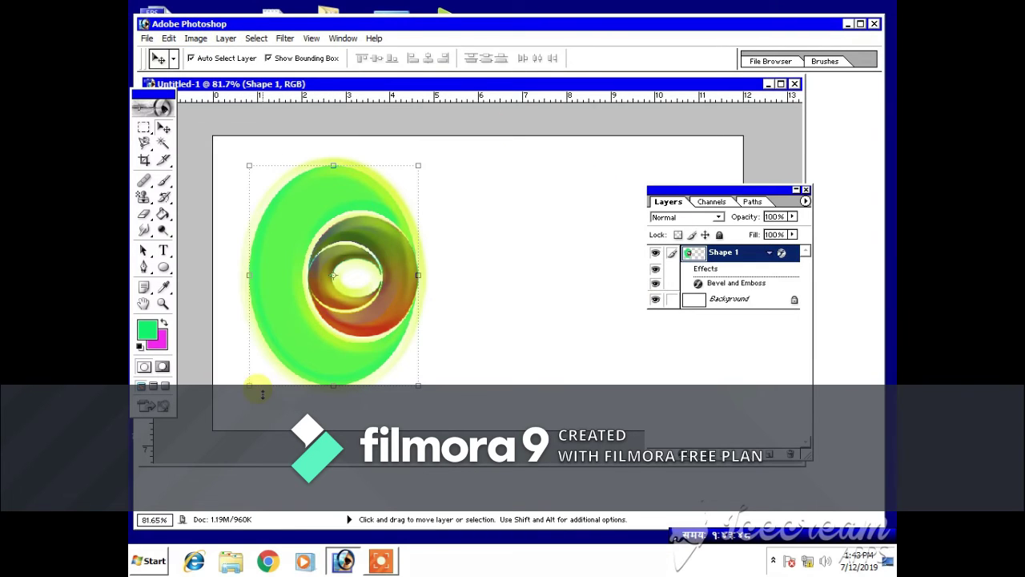
Convert the Background into a normal layer named Layer 0 and hide the Layers palette
click(740, 301)
double_click(740, 301)
click(610, 257)
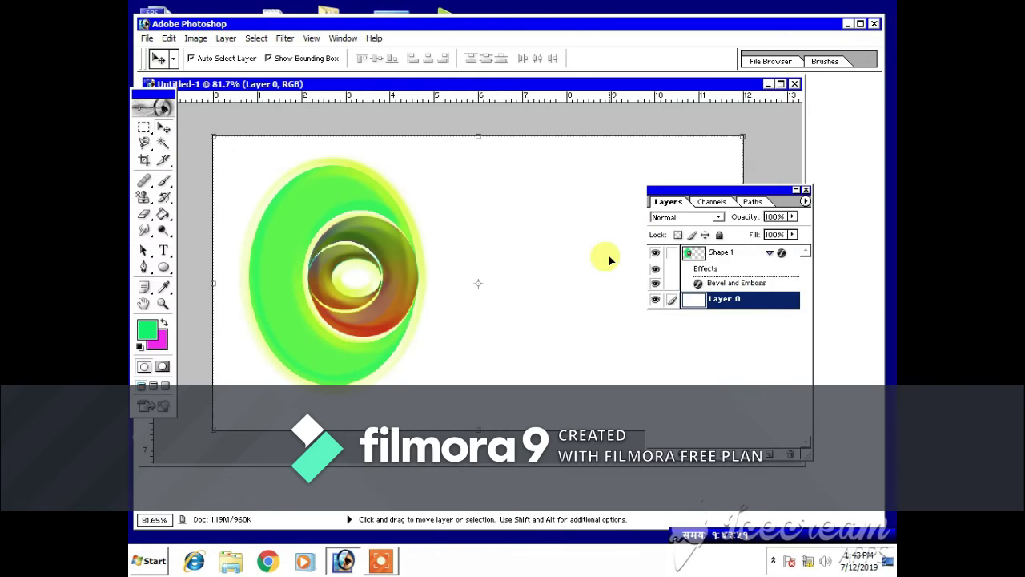
click(805, 191)
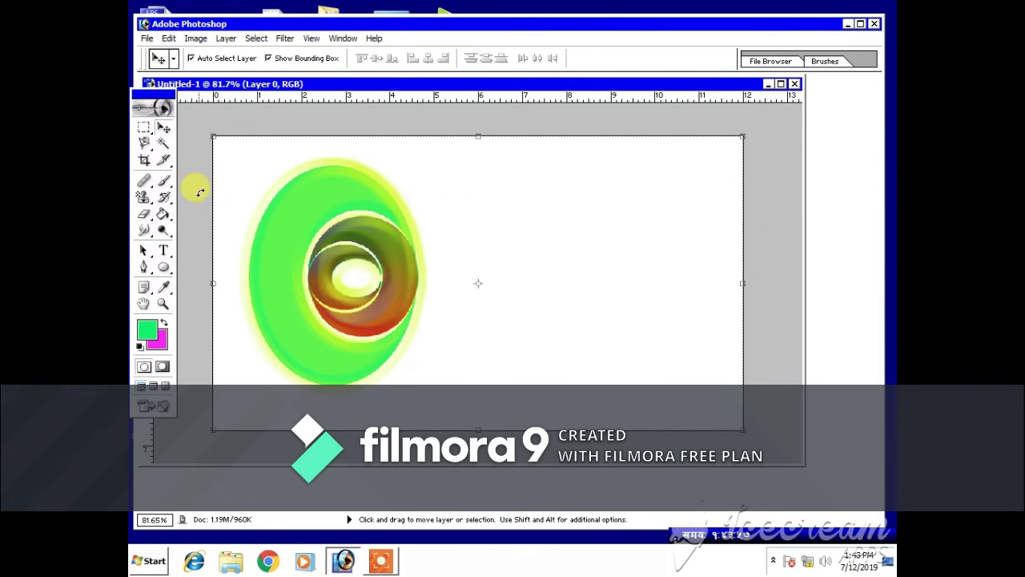
Add a text box with the word LOGO beside the emblem's lower right edge and narrow the box around the word
click(164, 250)
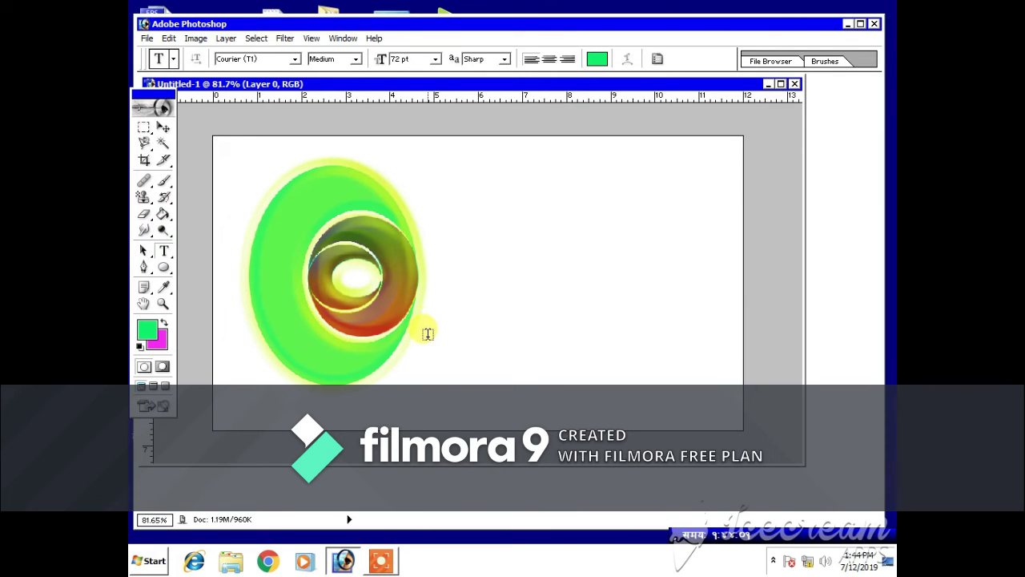
drag(426, 314, 681, 385)
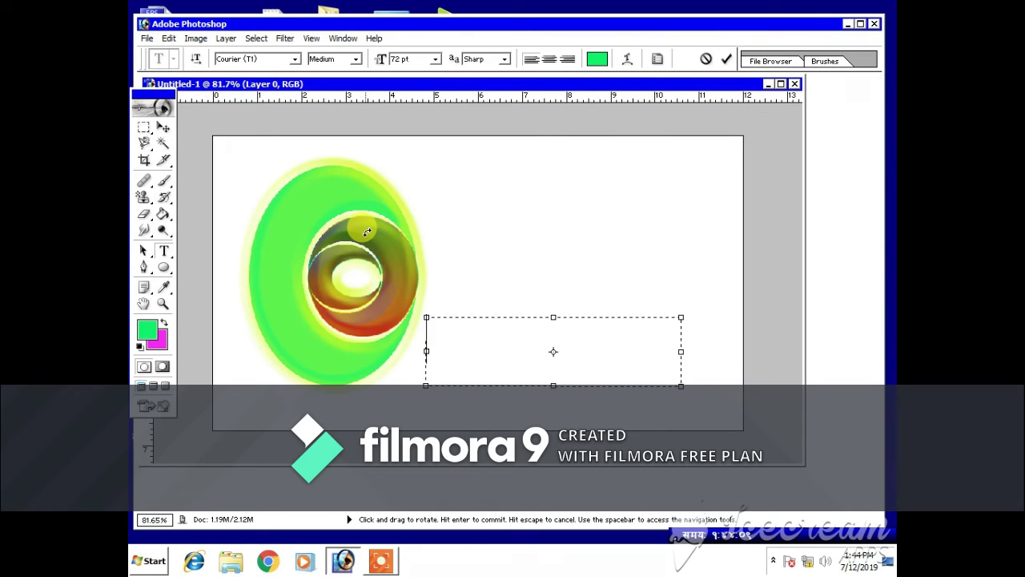
text(LOGO)
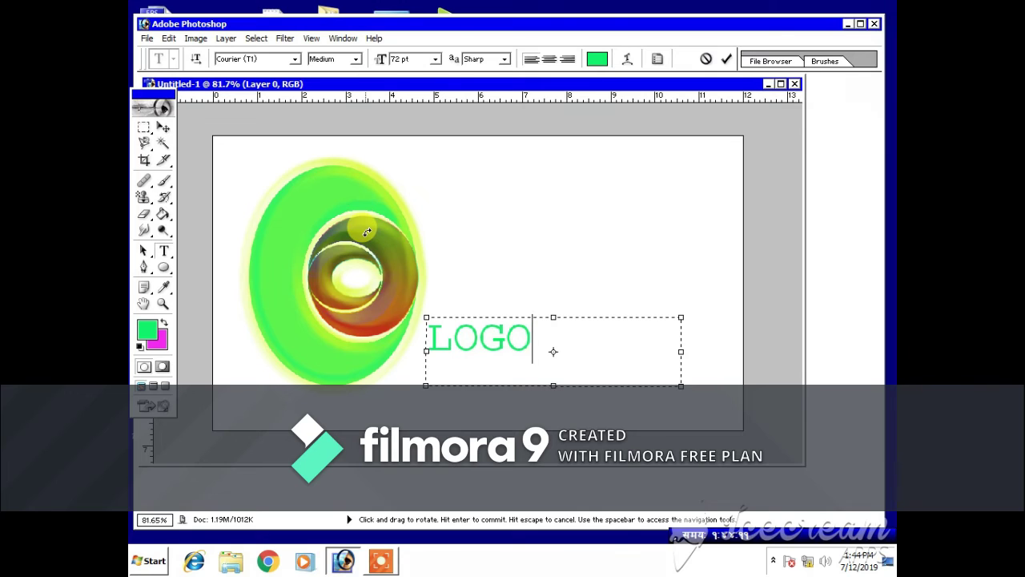
drag(681, 351, 543, 352)
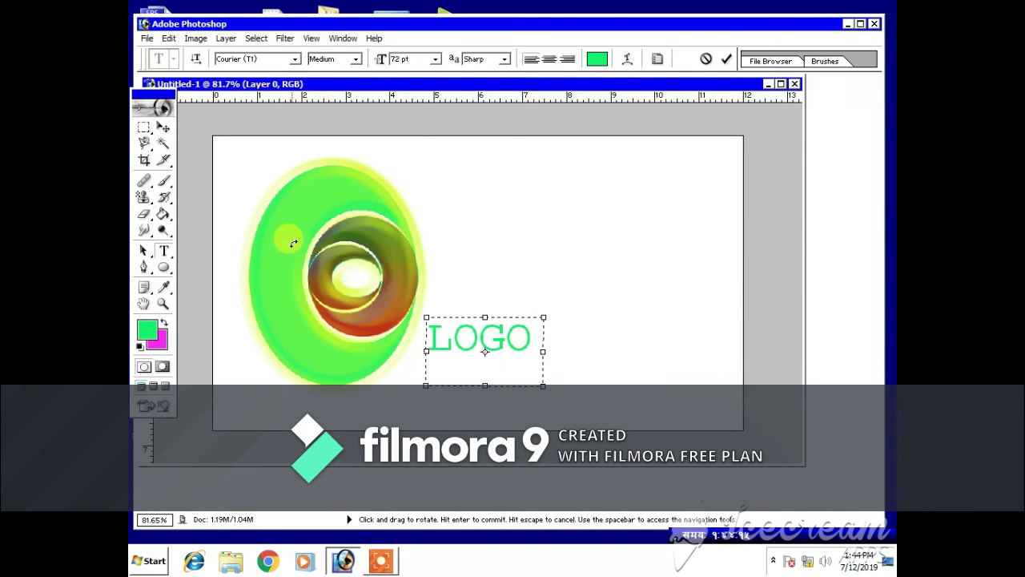
Try to set the text font to Comic Sans MS without selecting the word LOGO
click(245, 59)
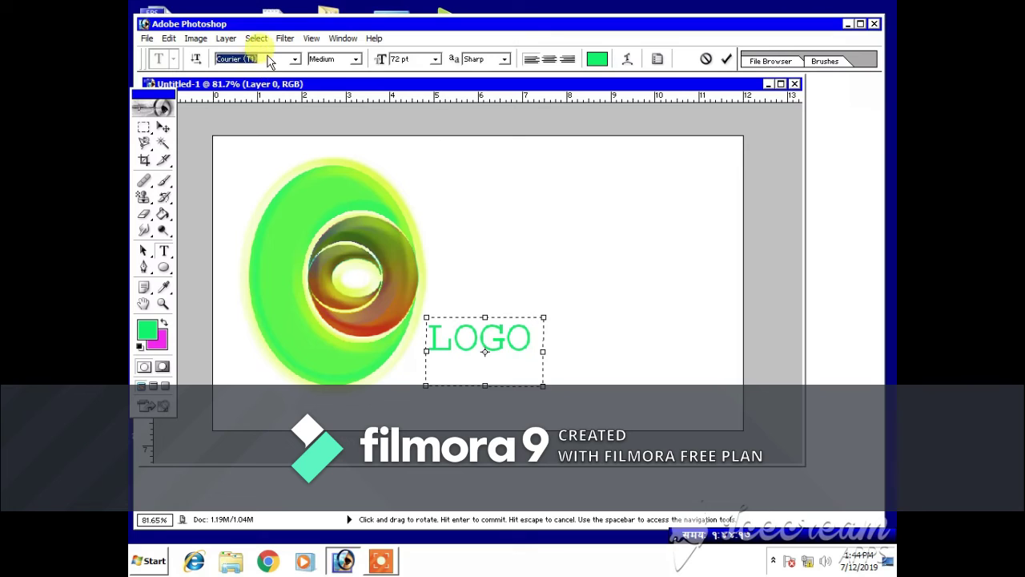
text(C)
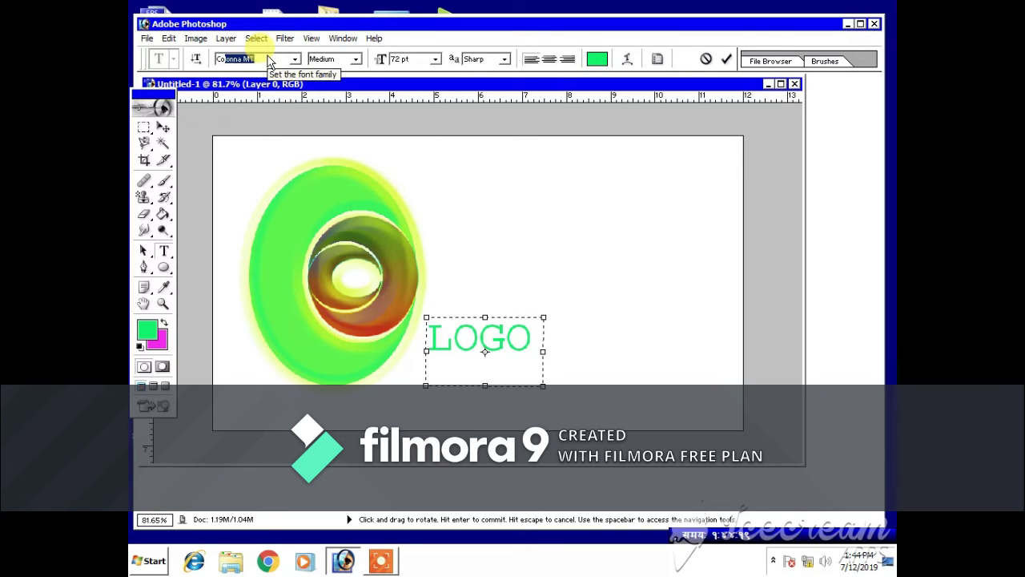
text(omic Sans)
key(Return)
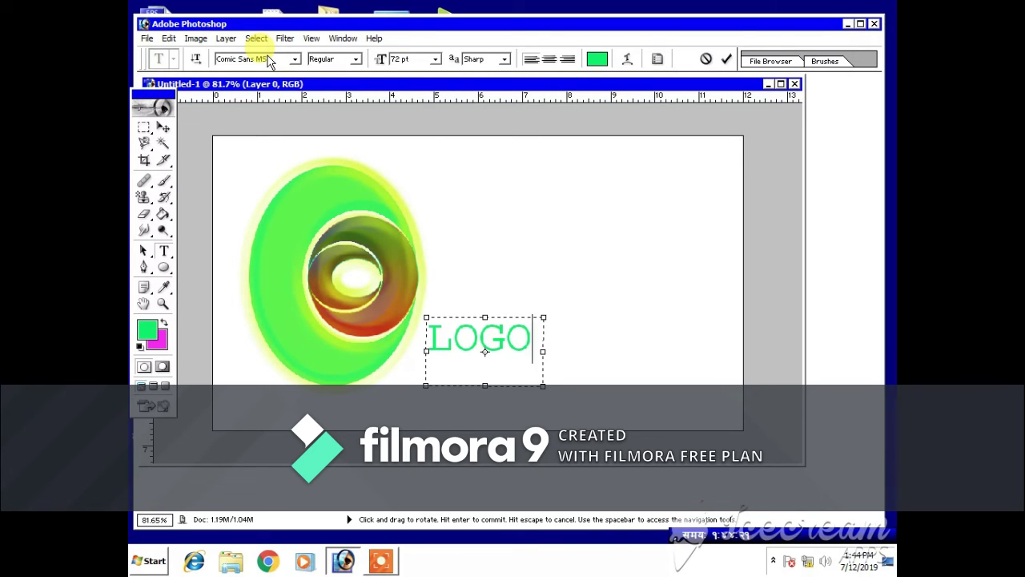
Select the whole word LOGO, set its font to Comic Sans MS and widen the text box to fit it
drag(532, 330, 407, 326)
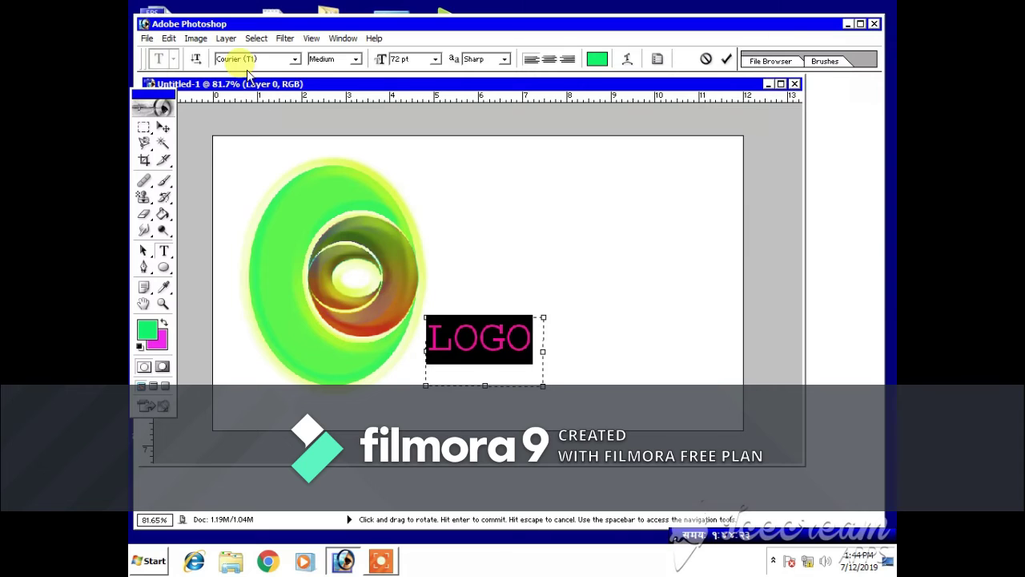
text(Comic Sans MS)
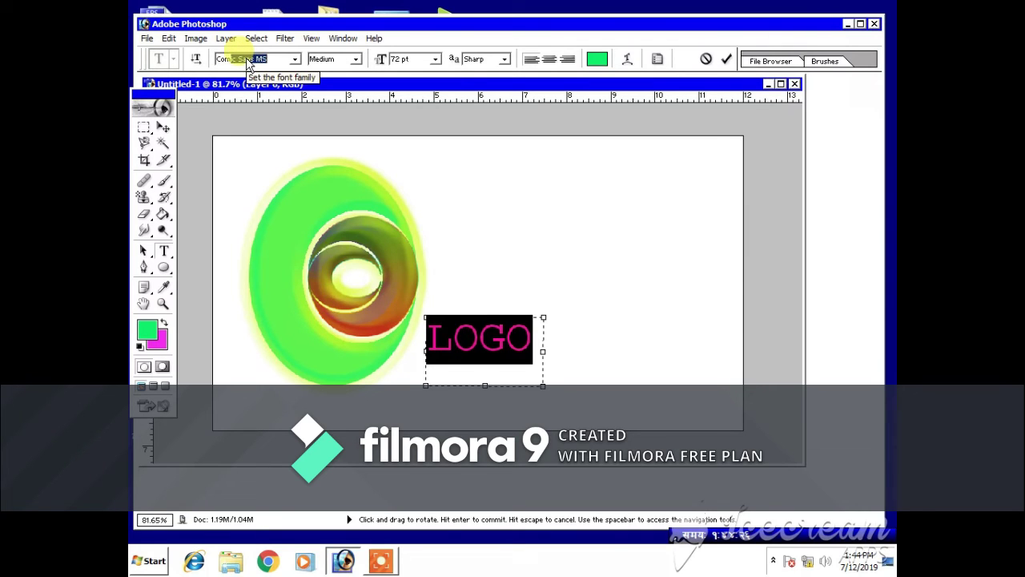
key(Return)
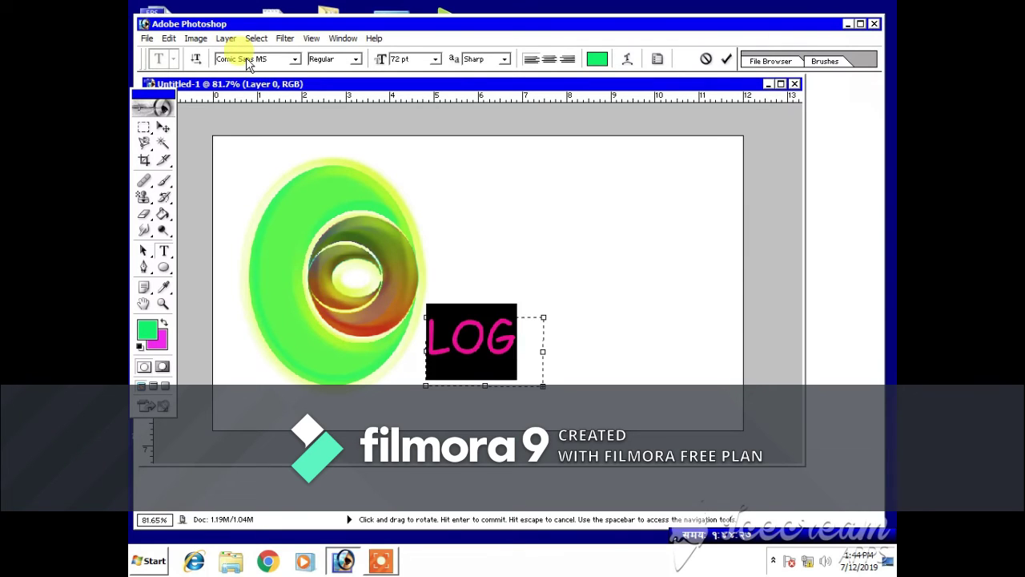
drag(543, 352, 611, 351)
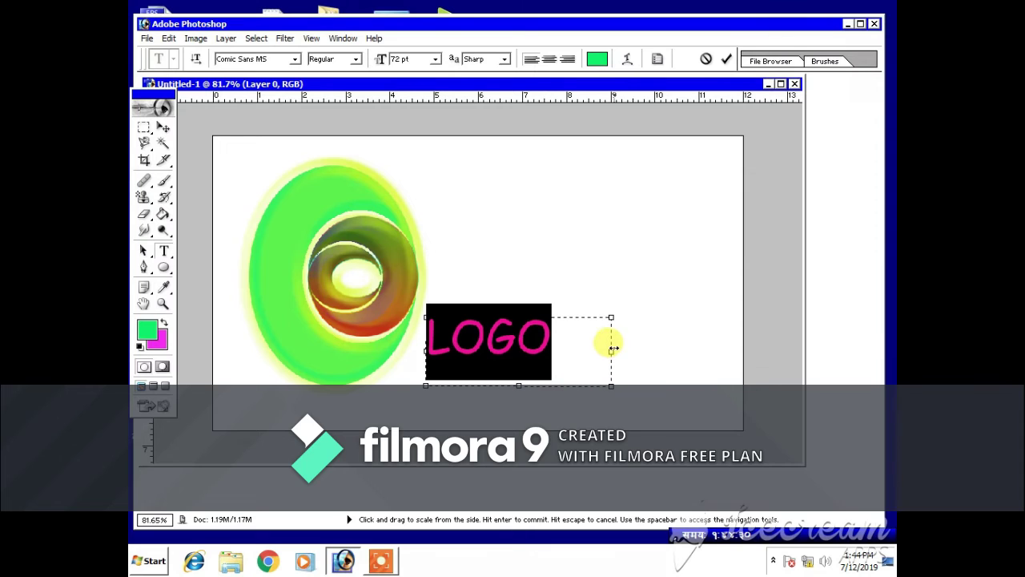
Move the LOGO text up beside the emblem's upper half and show the Layers palette again
click(164, 129)
drag(481, 330, 503, 214)
click(343, 37)
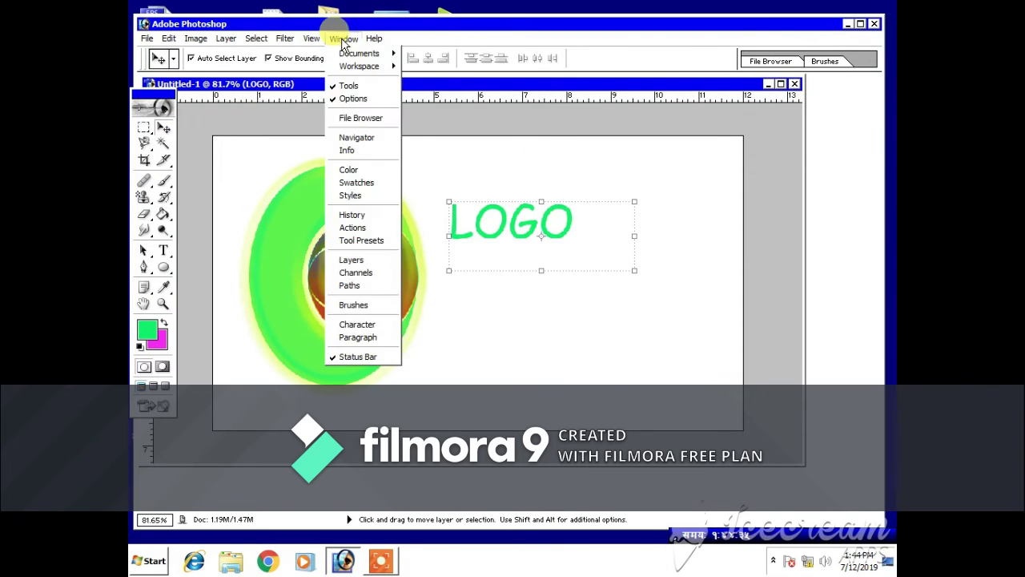
click(365, 258)
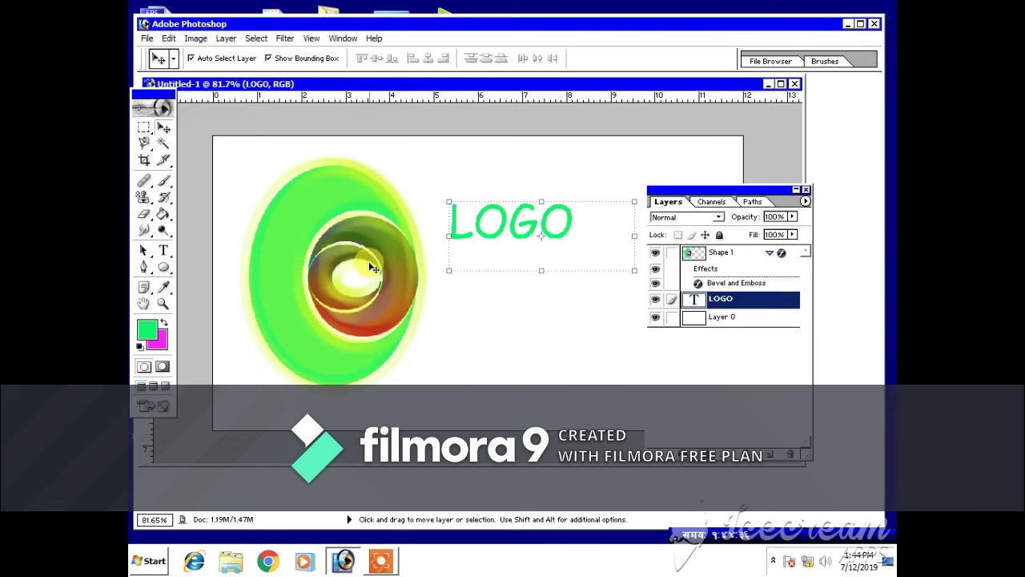
Duplicate the LOGO text layer as 5 and move the copy directly below the original word
right_click(733, 299)
click(767, 337)
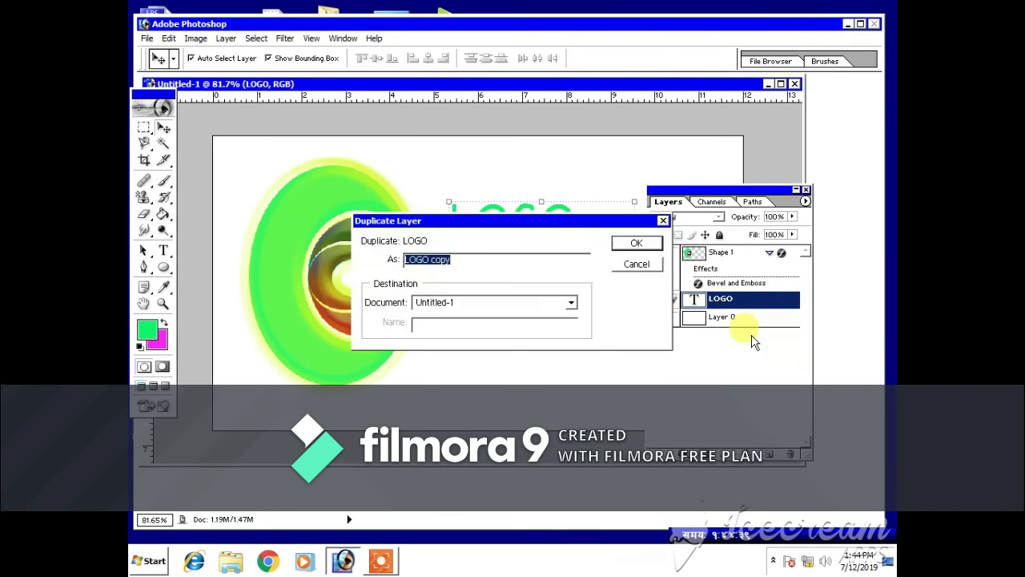
text(5)
click(636, 244)
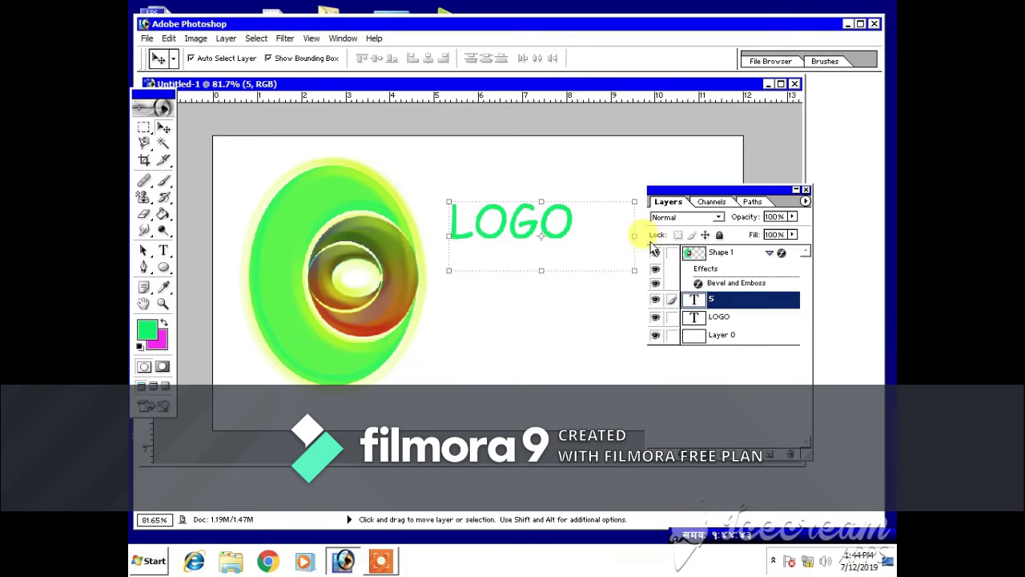
drag(522, 227, 519, 276)
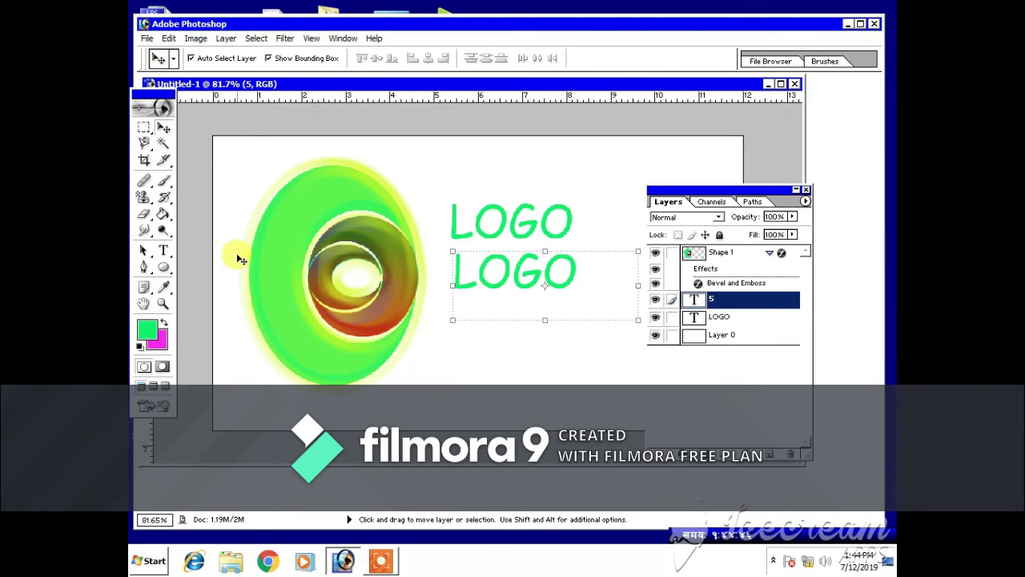
Replace the copied text in layer 5 with Design and select the LOGO text layer
click(164, 250)
click(552, 275)
drag(552, 275, 435, 259)
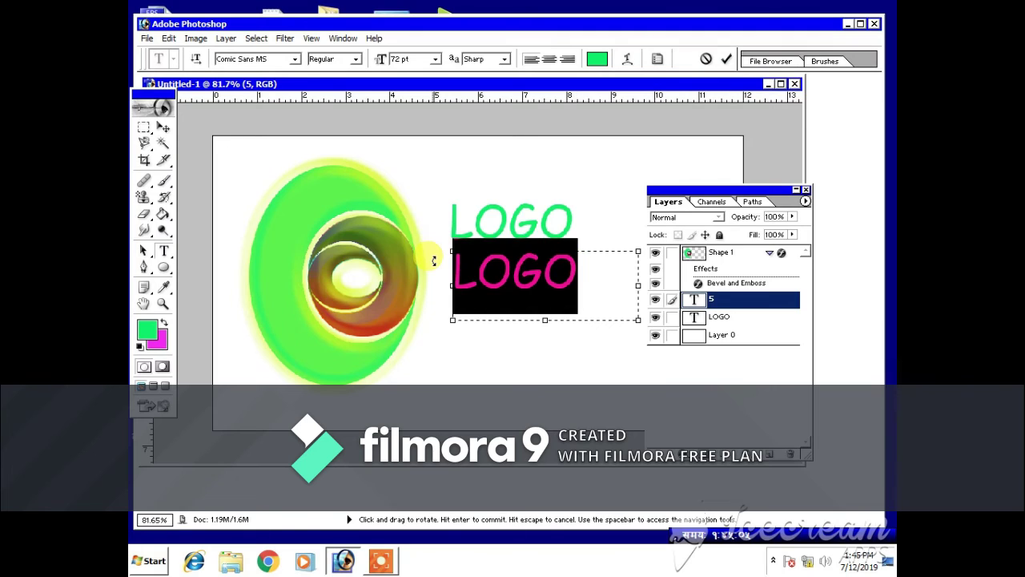
text(Design)
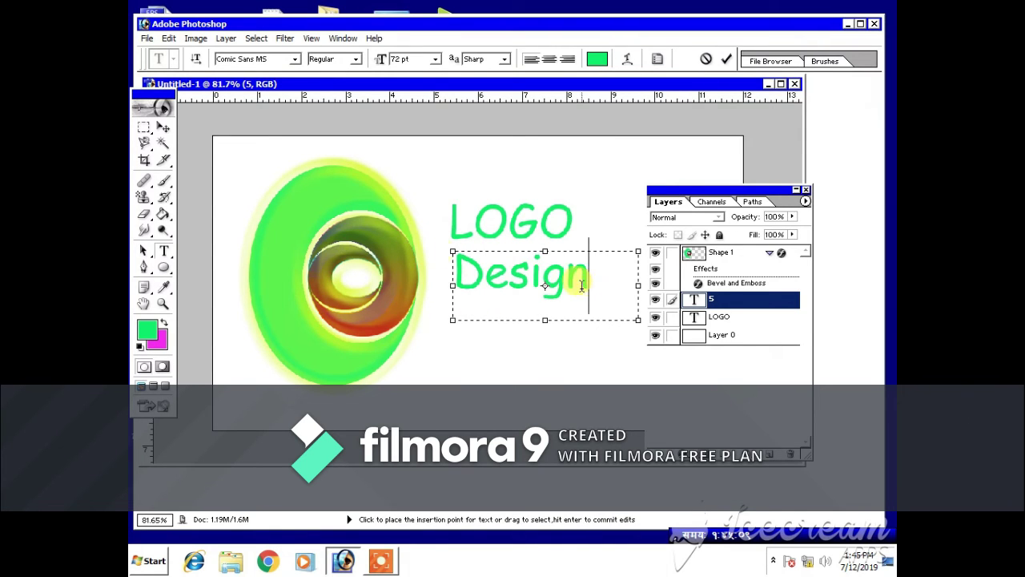
click(162, 126)
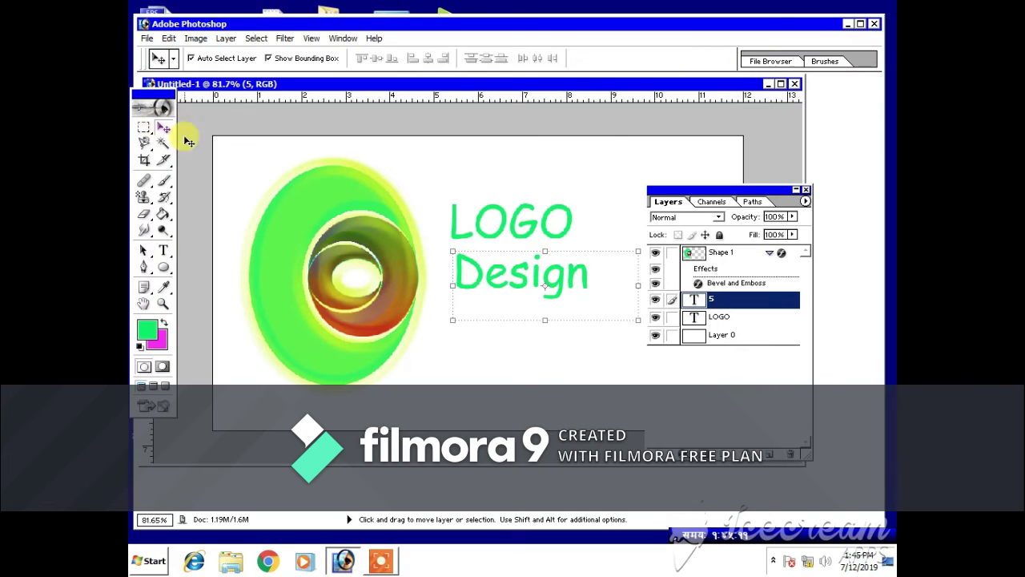
click(497, 210)
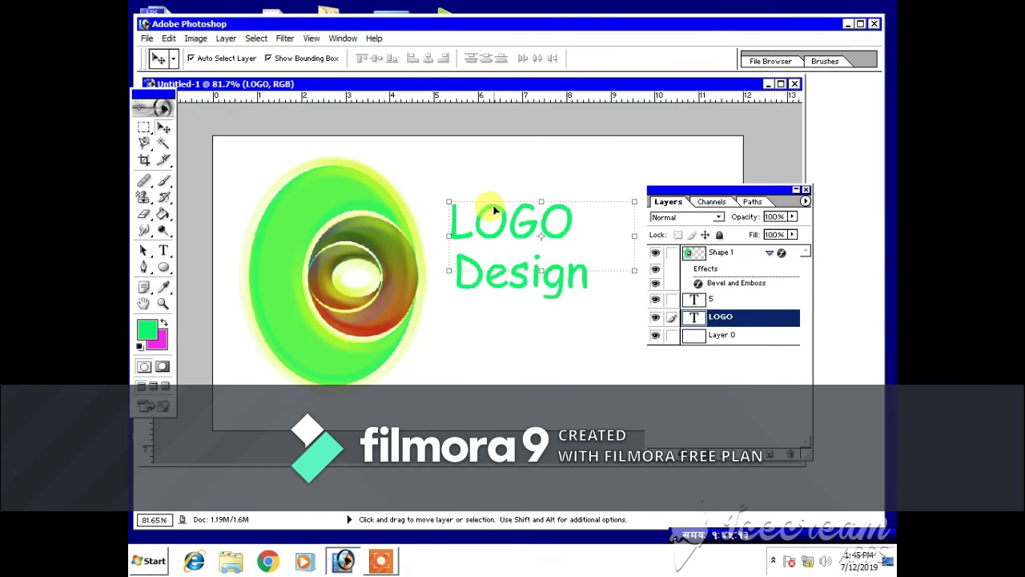
Add a Bevel and Emboss effect to the LOGO text layer with depth 451%, size 21 px and soften 2 px
right_click(745, 317)
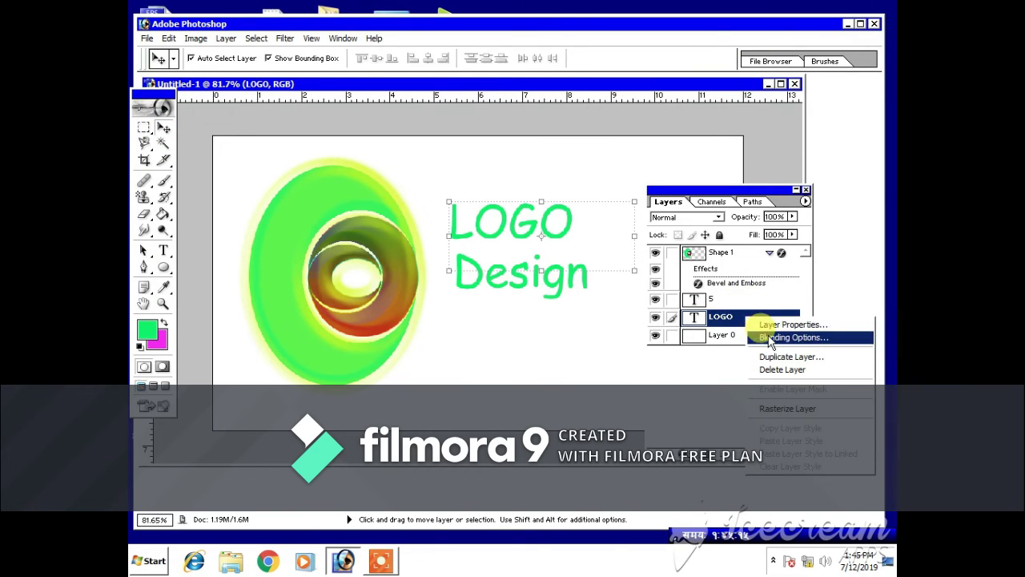
click(770, 338)
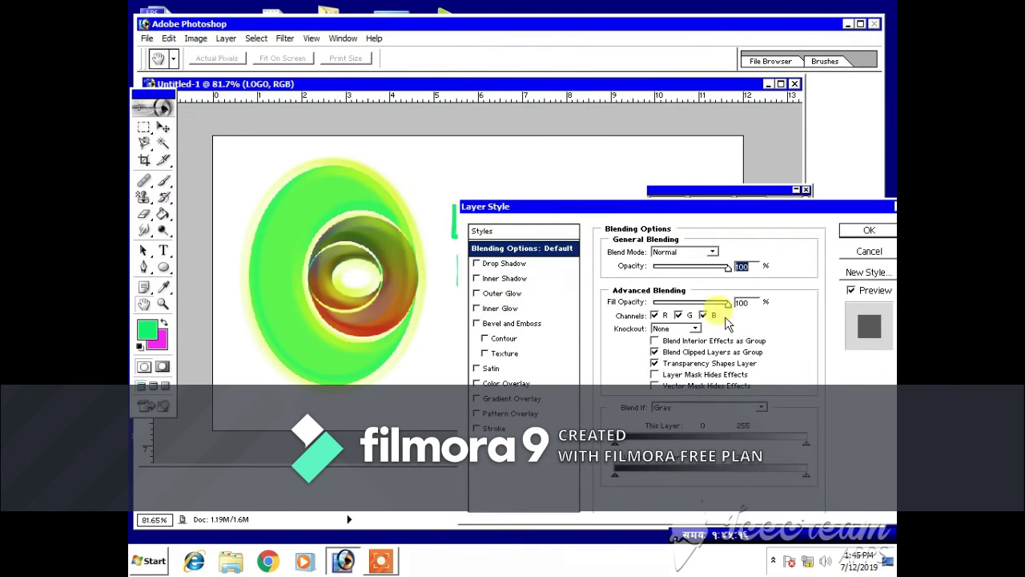
click(511, 324)
drag(644, 212, 648, 273)
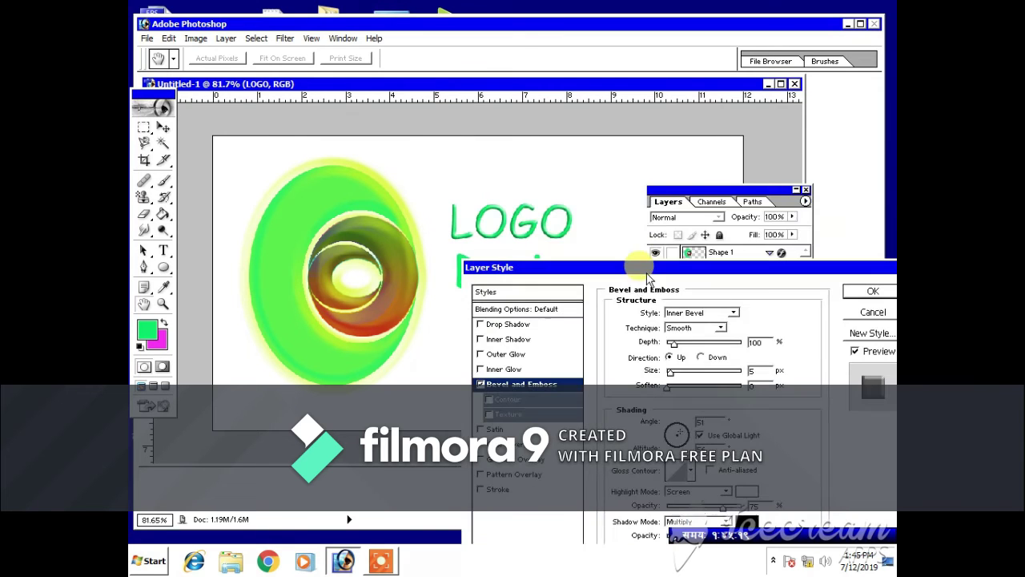
drag(677, 348, 673, 393)
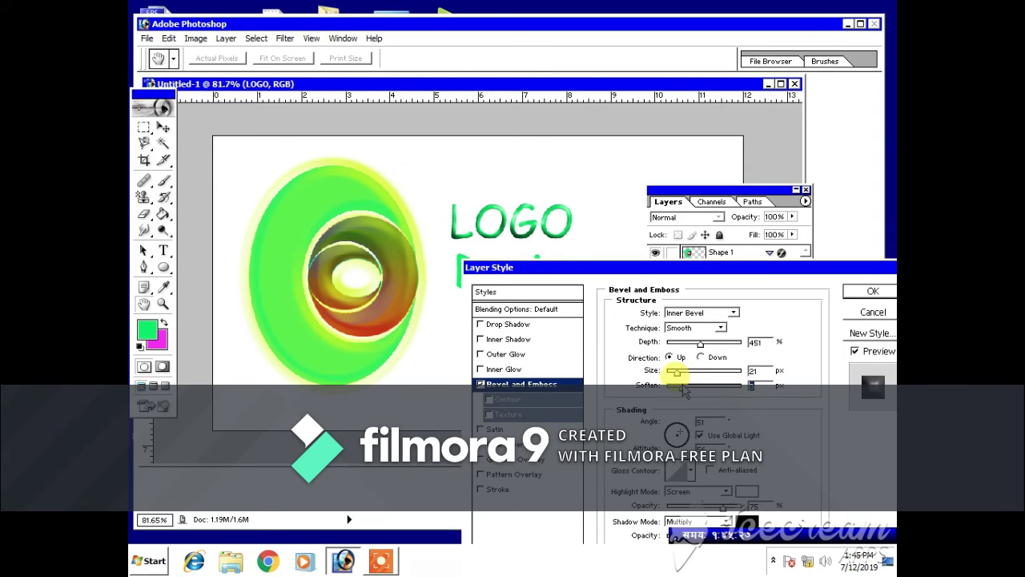
Apply the LOGO bevel with the Chisel Soft technique and Pillow Emboss style, and select text layer 5
click(696, 327)
click(693, 359)
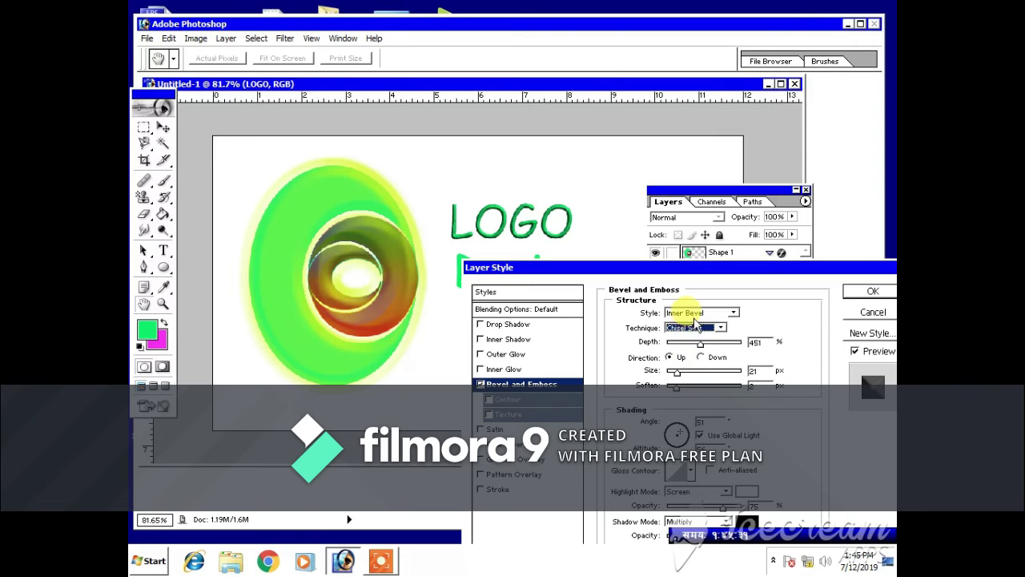
click(695, 313)
click(703, 350)
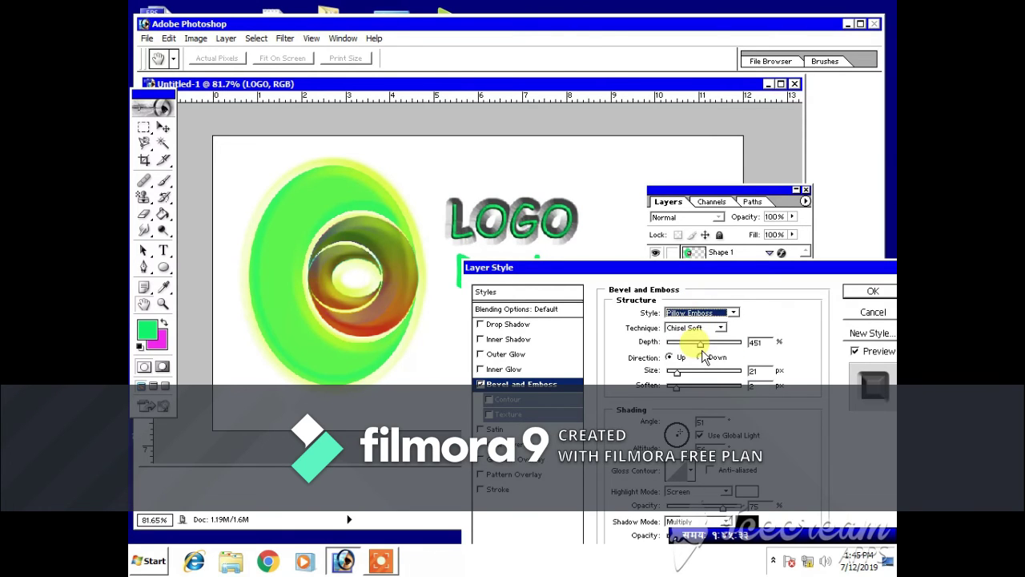
click(873, 291)
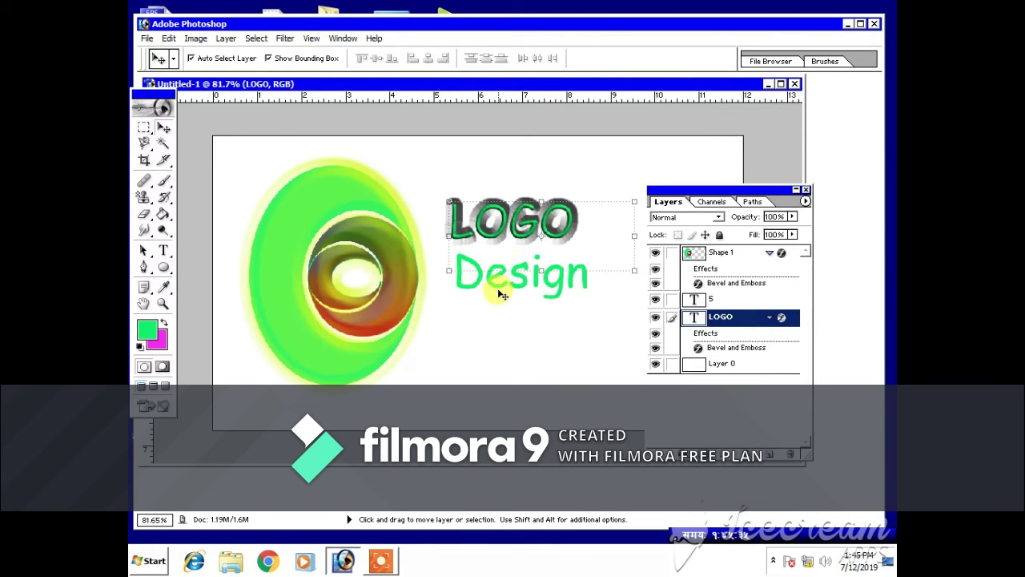
click(717, 299)
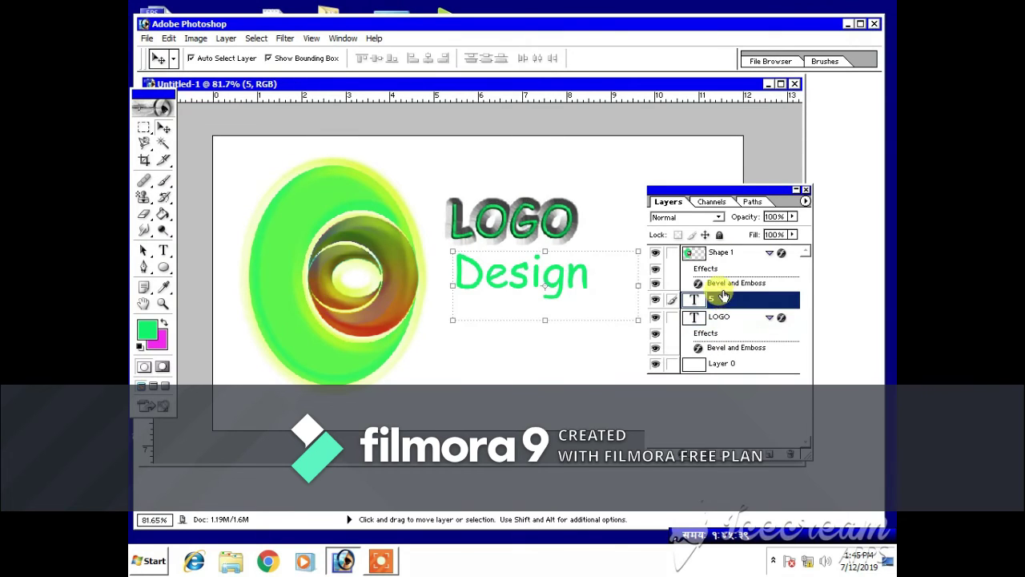
right_click(725, 304)
click(767, 338)
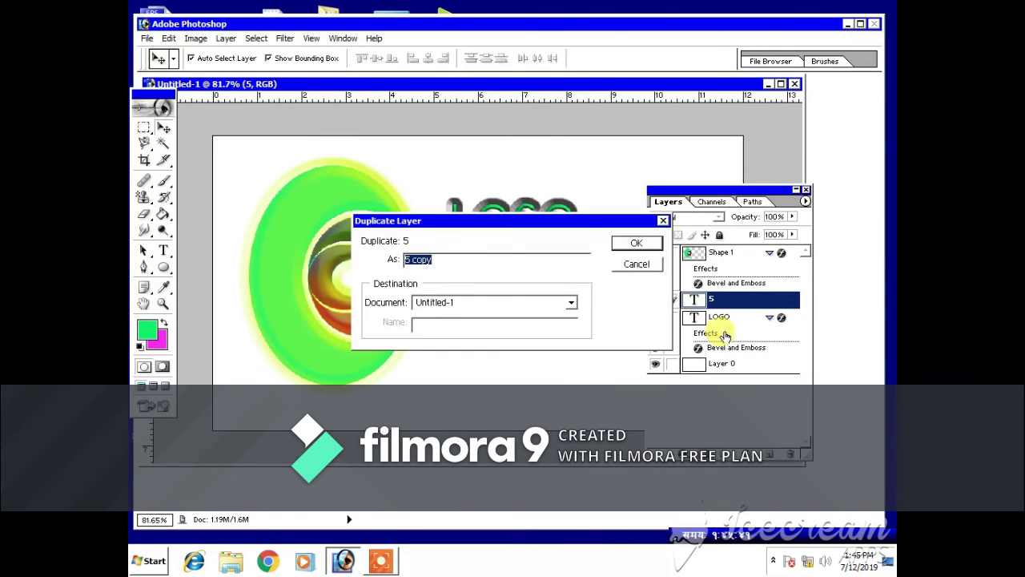
click(636, 264)
Add a Chisel Hard Bevel and Emboss to text layer 5 with depth 211% and size 24 px
right_click(744, 298)
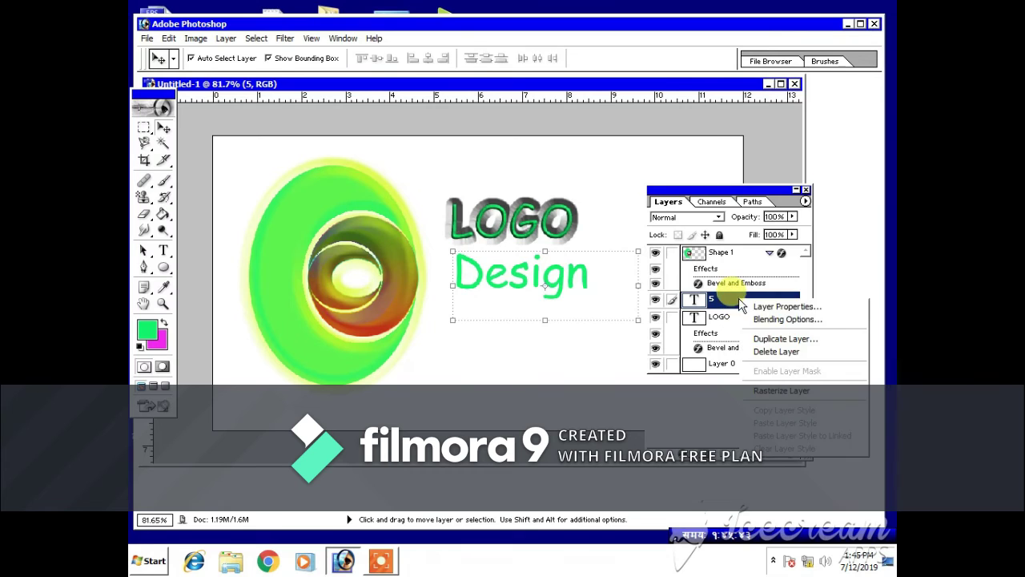
click(777, 319)
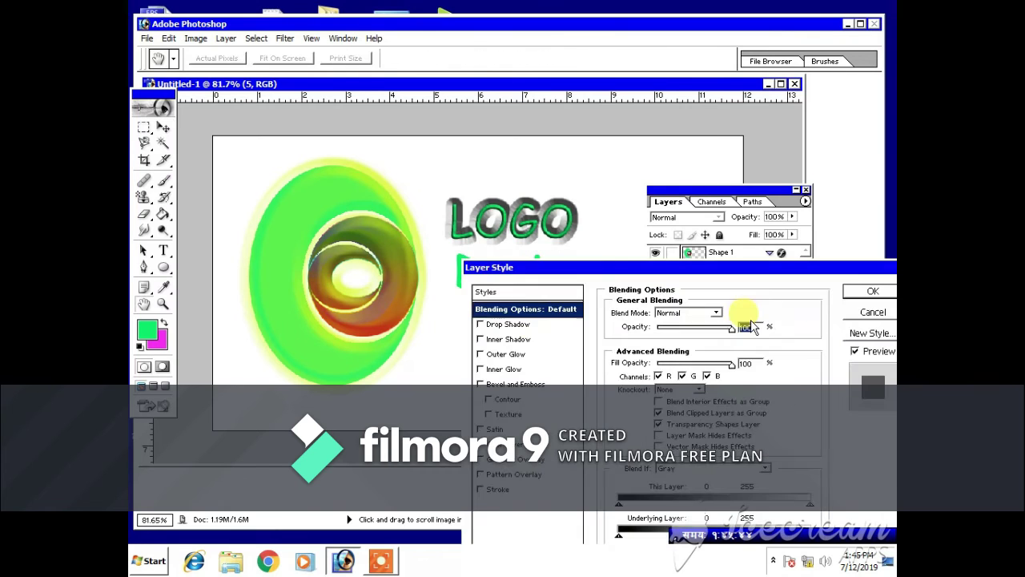
click(515, 384)
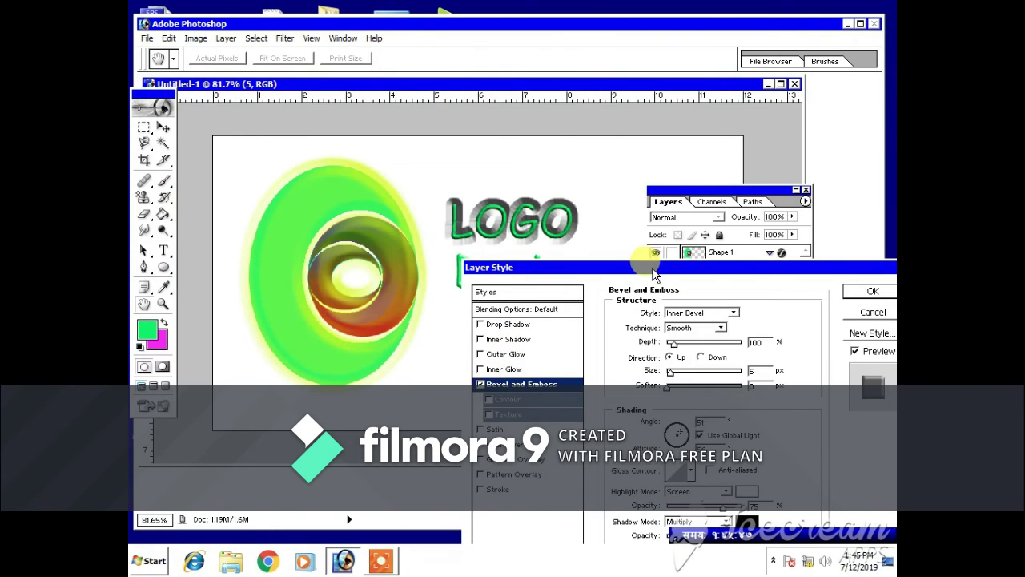
drag(655, 273, 615, 343)
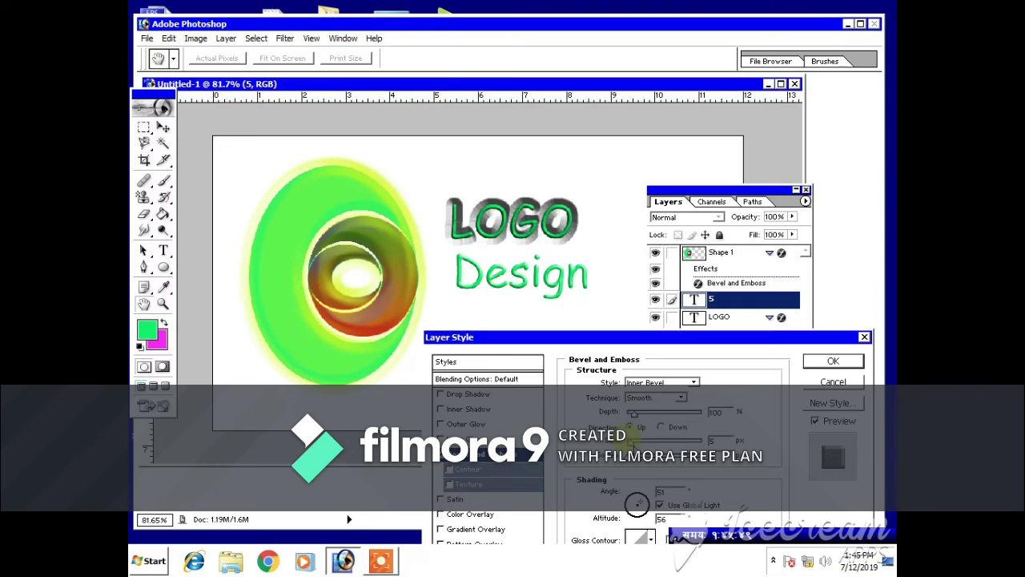
click(641, 398)
click(641, 419)
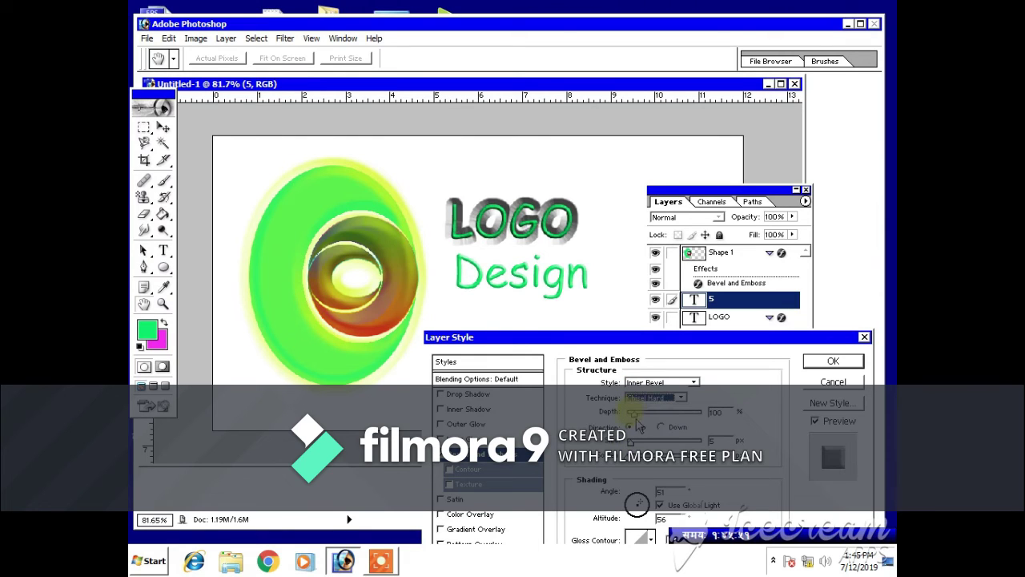
drag(633, 416, 646, 421)
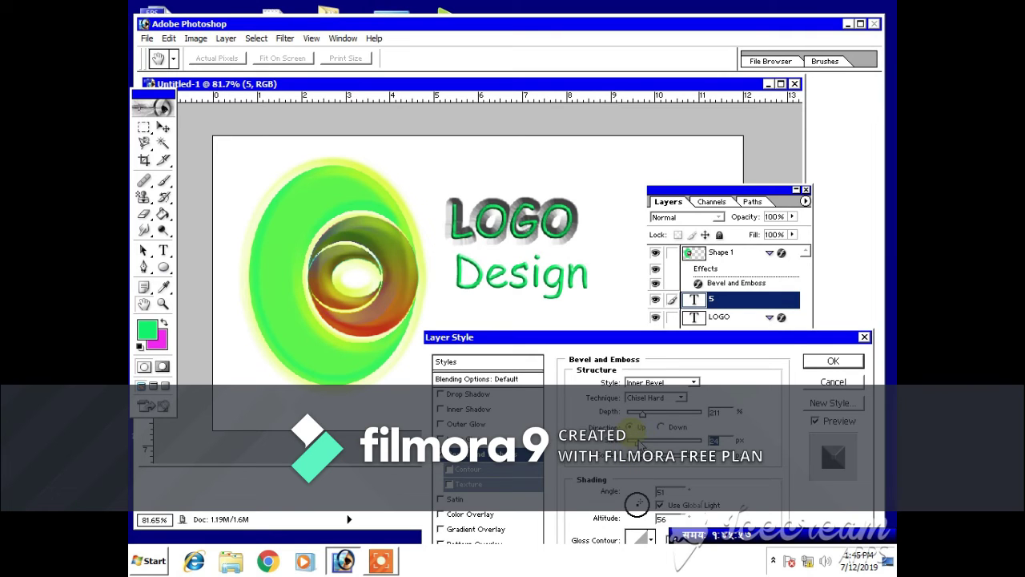
Set the Design bevel's direction to Down and try the Pillow Emboss and Stroke Emboss styles
click(661, 428)
click(677, 384)
click(656, 427)
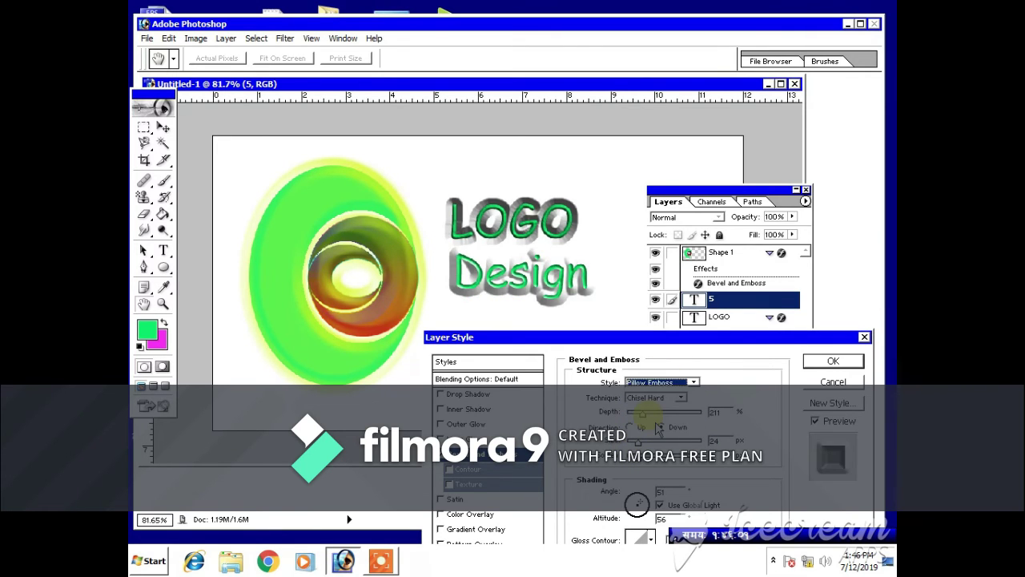
click(657, 383)
click(661, 434)
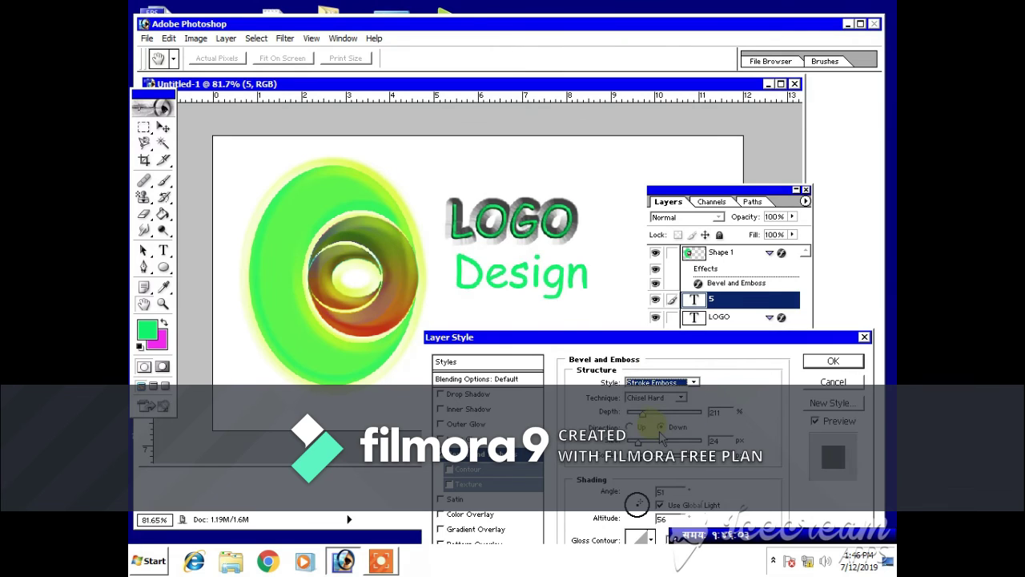
Set the Design bevel's style to Outer Bevel with depth 271% and a smaller size
click(641, 383)
click(647, 400)
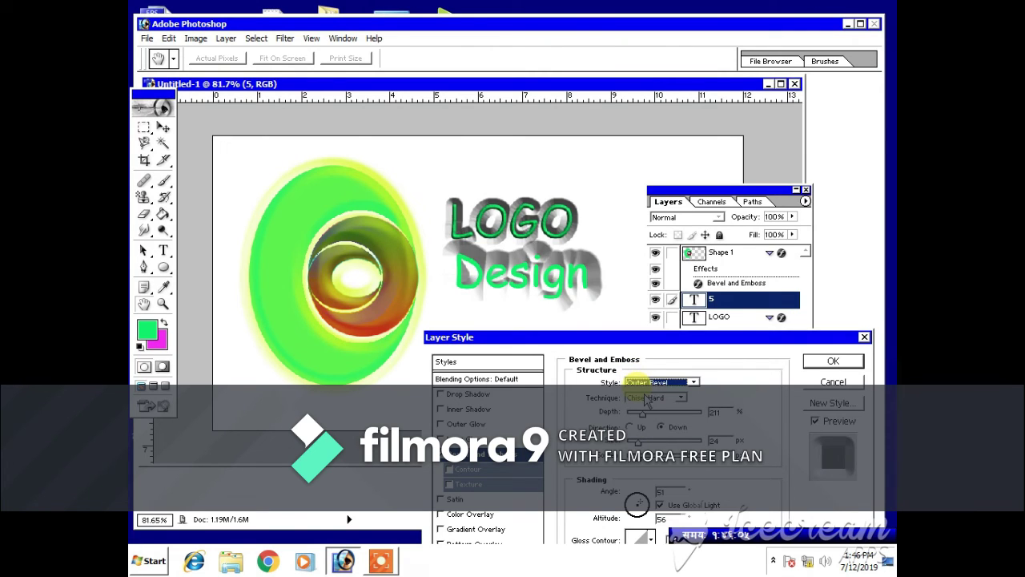
drag(647, 419, 632, 445)
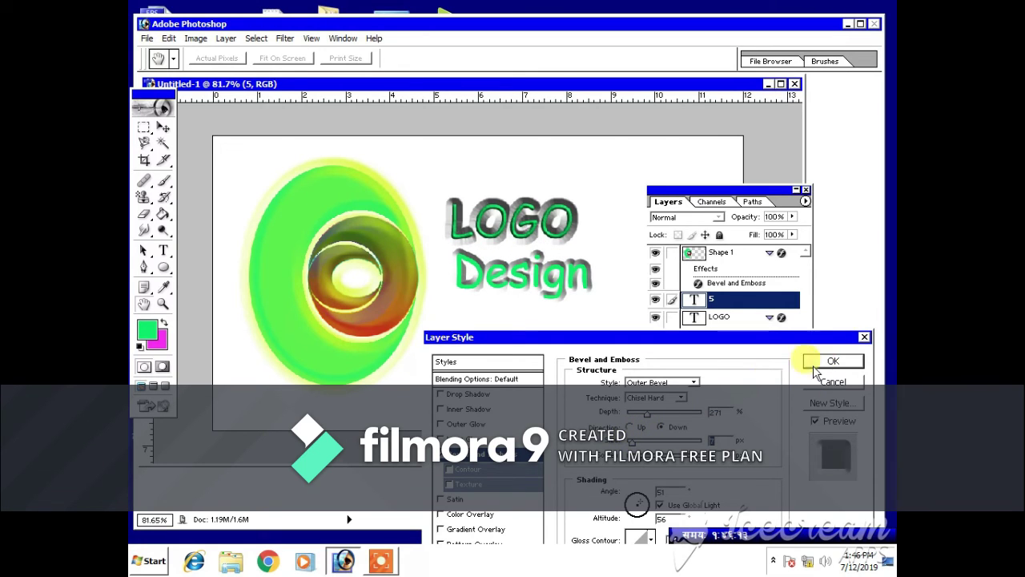
Add a Gradient Overlay with the Spectrum preset to the Design text and apply the layer style
drag(512, 336, 533, 314)
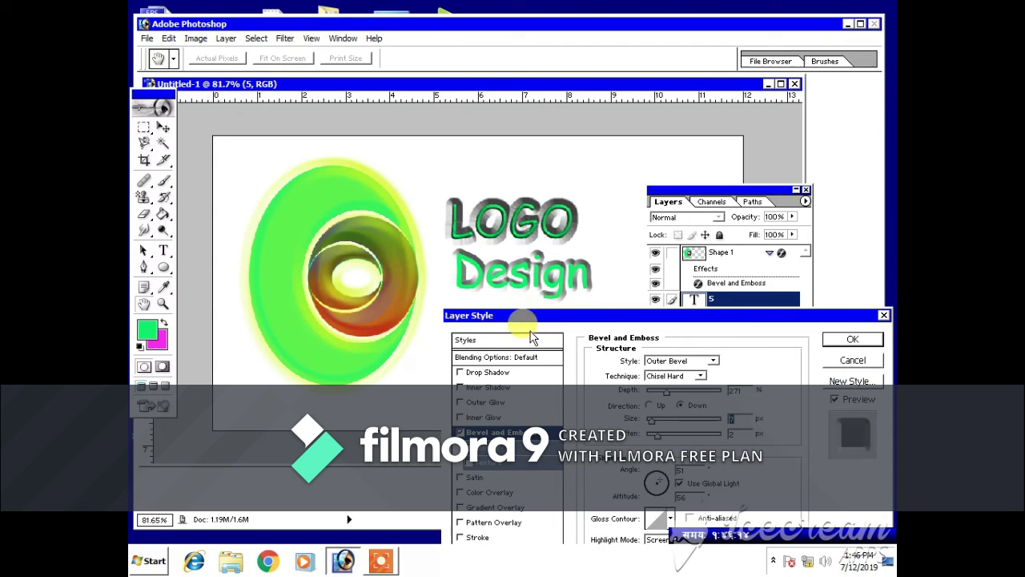
click(495, 507)
click(665, 390)
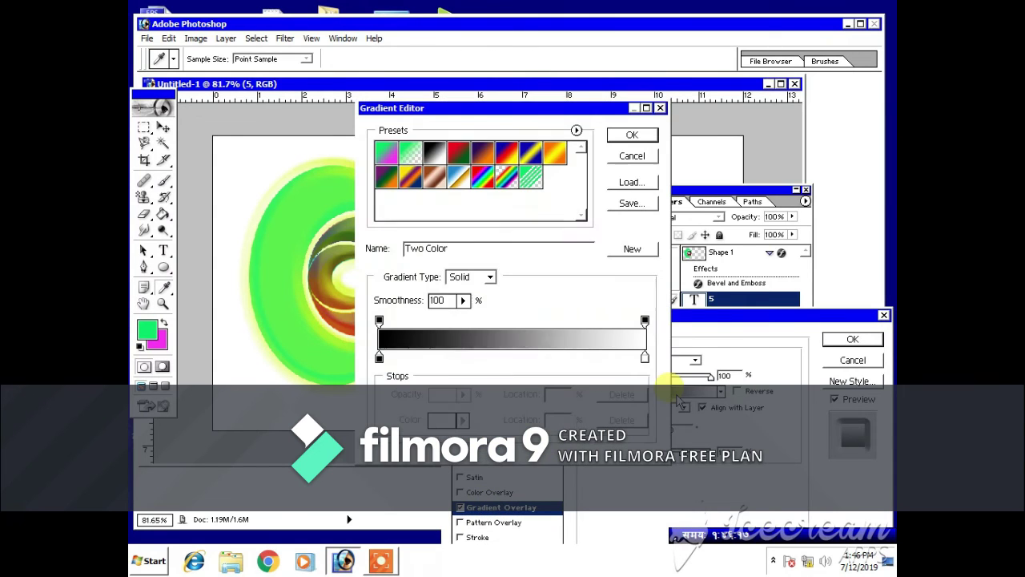
click(482, 177)
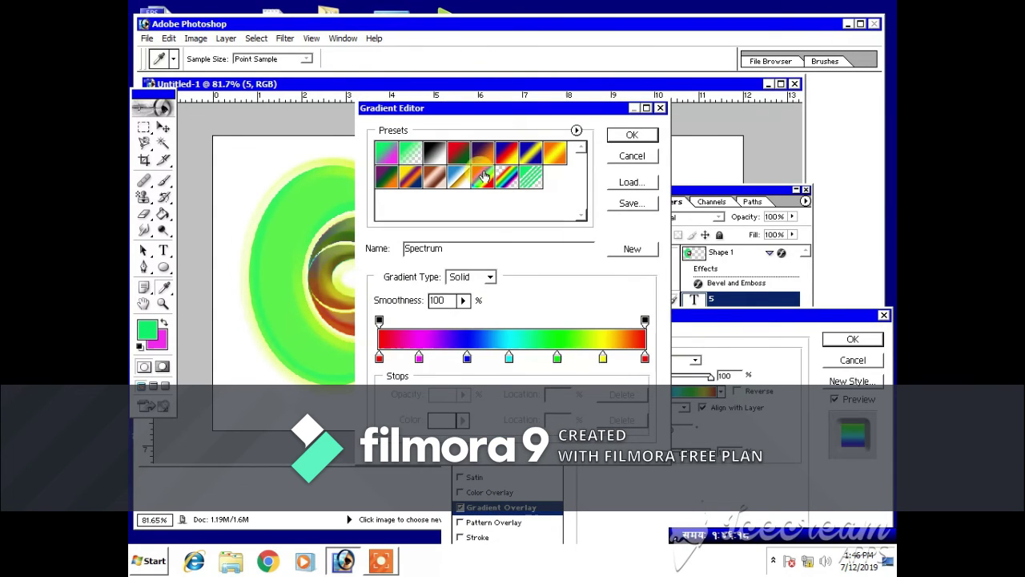
click(632, 135)
click(851, 339)
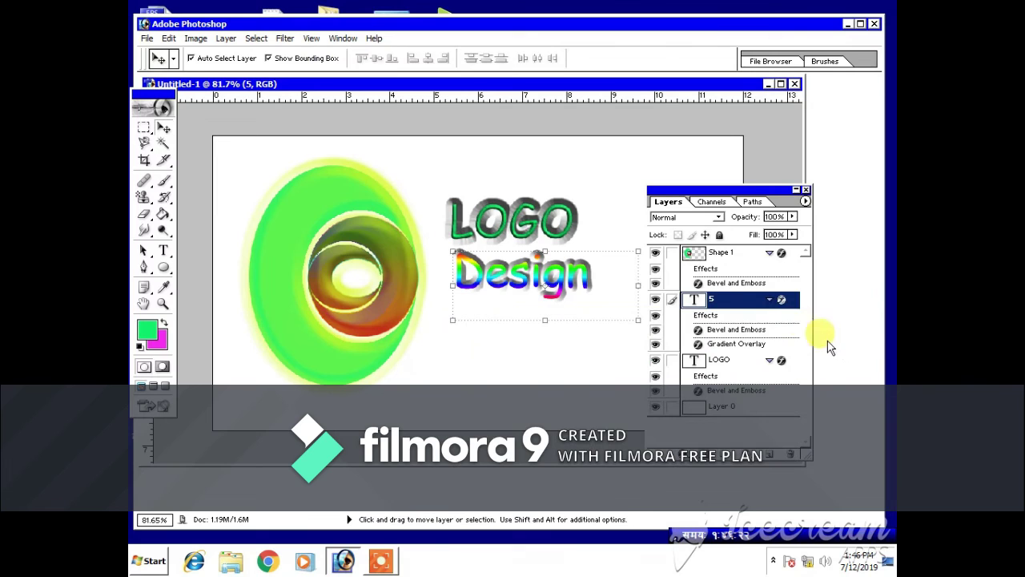
Add a Gradient Overlay to the LOGO text layer using the Transparent Stripes preset
click(560, 204)
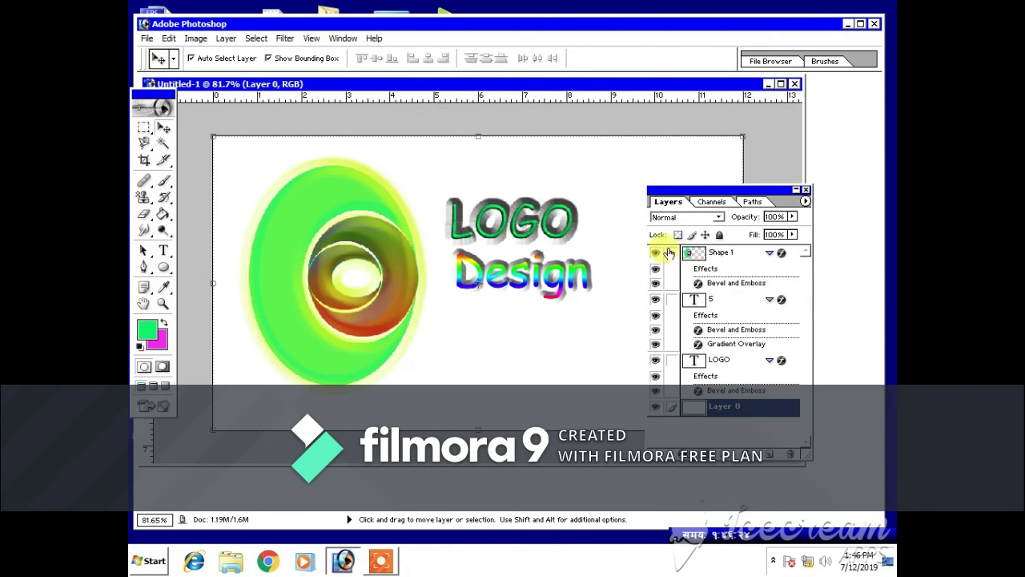
click(727, 357)
right_click(727, 359)
click(741, 375)
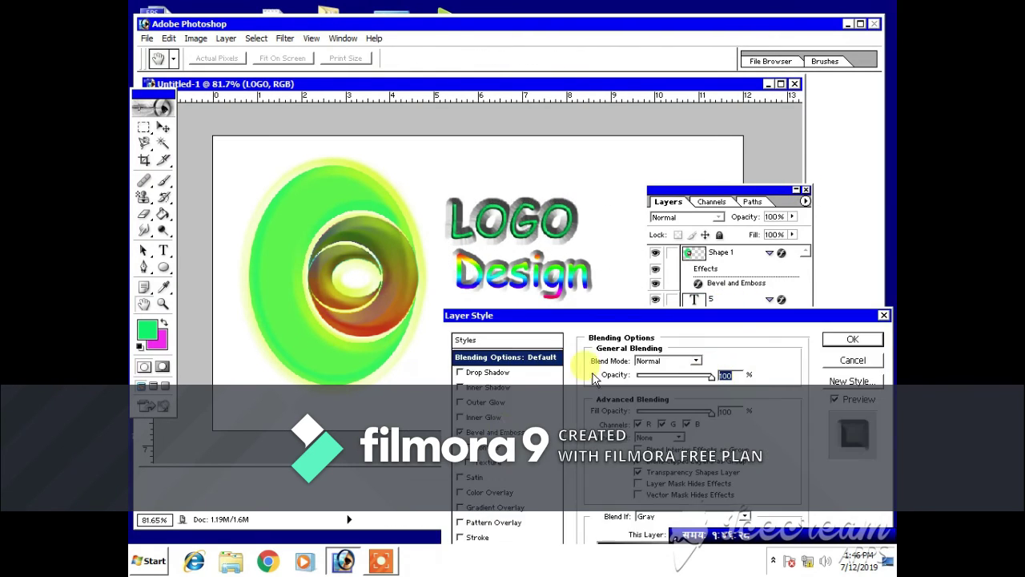
click(491, 509)
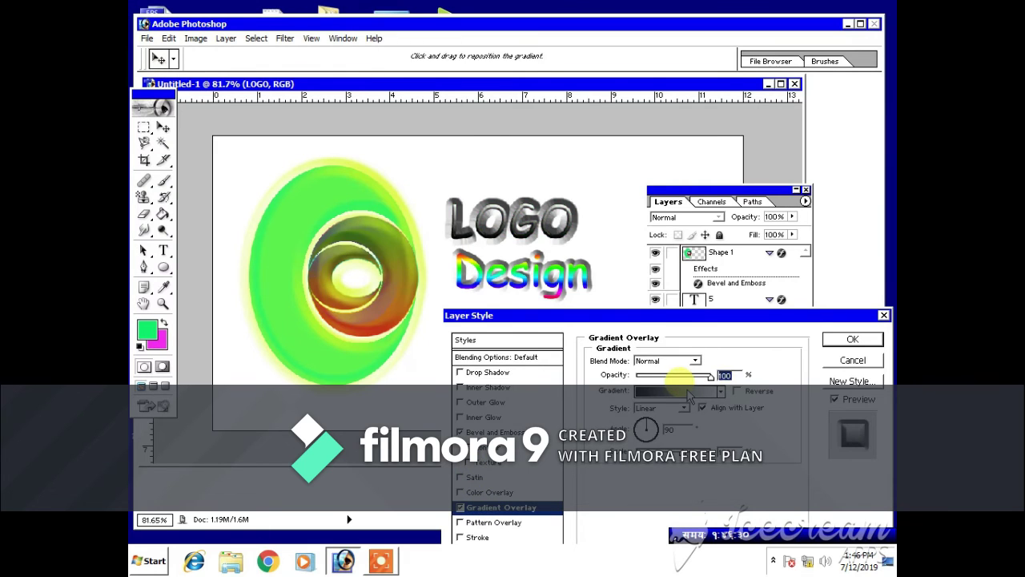
click(687, 391)
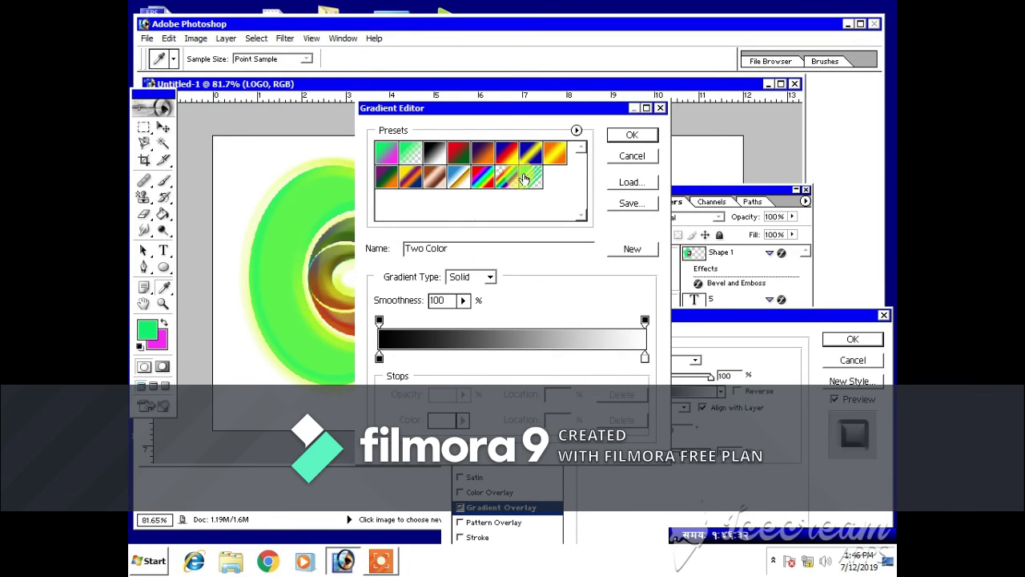
click(525, 178)
click(632, 133)
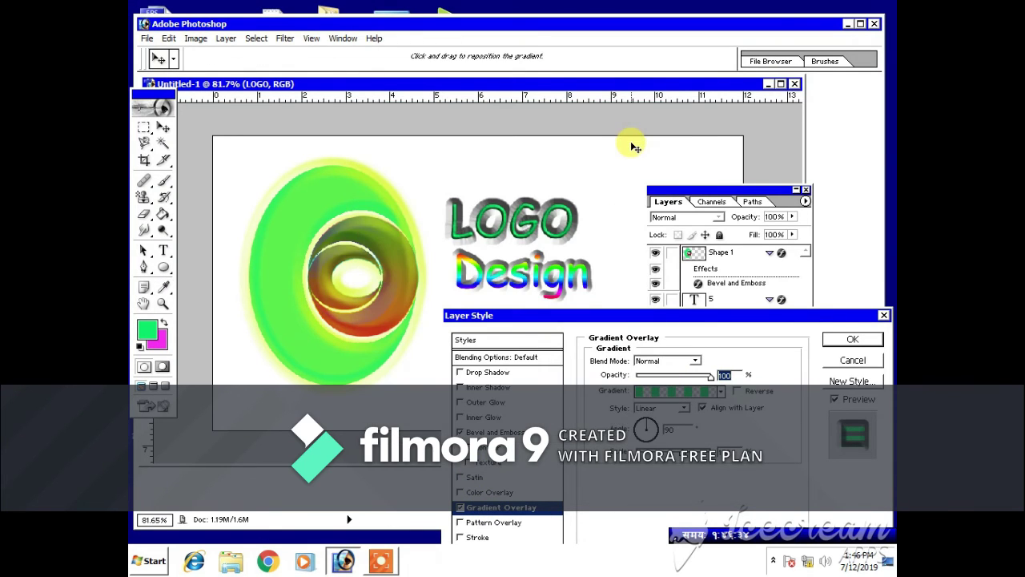
Change the LOGO gradient overlay to the Copper preset, apply the layer style and close the Layers palette
click(663, 392)
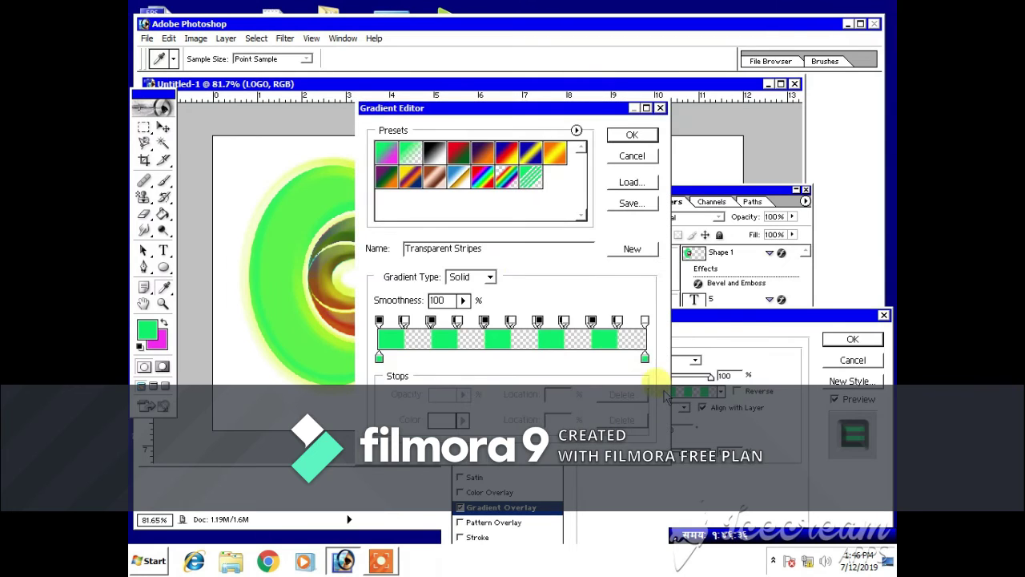
click(437, 178)
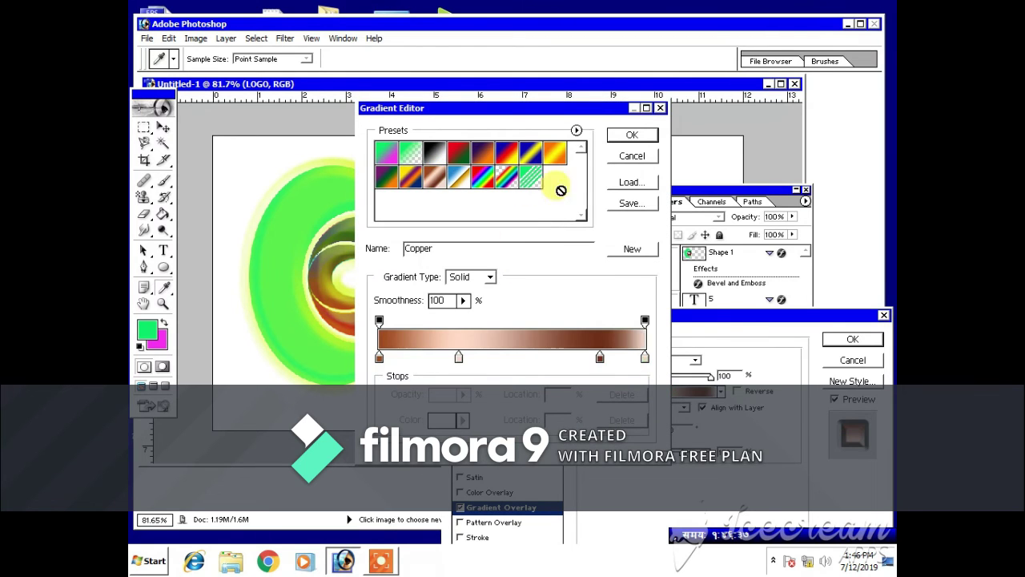
click(629, 133)
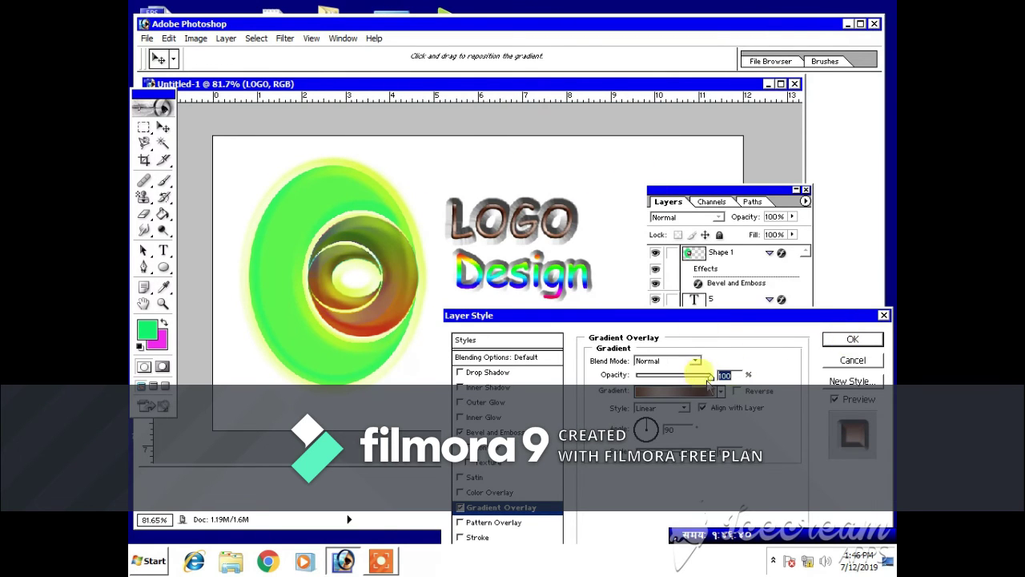
click(852, 339)
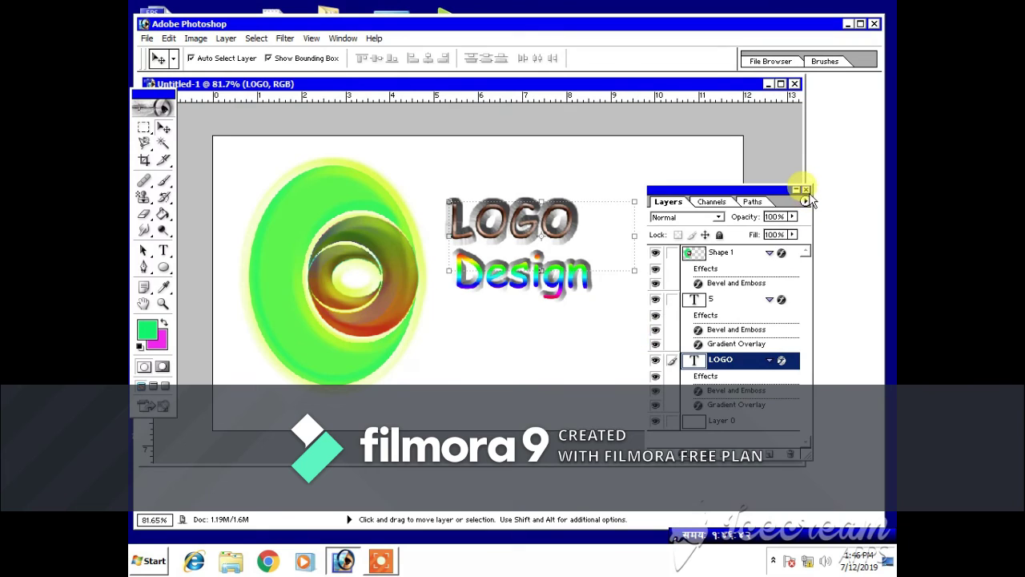
click(805, 190)
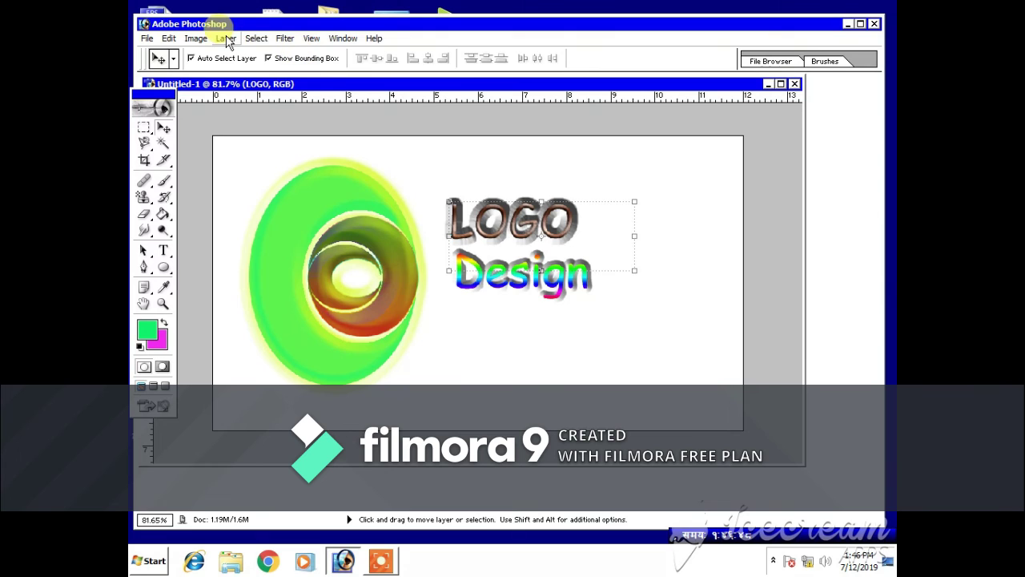
Merge the LOGO layer down into Layer 0 and undo a trial move of the merged layer
click(195, 38)
mouse_move(281, 37)
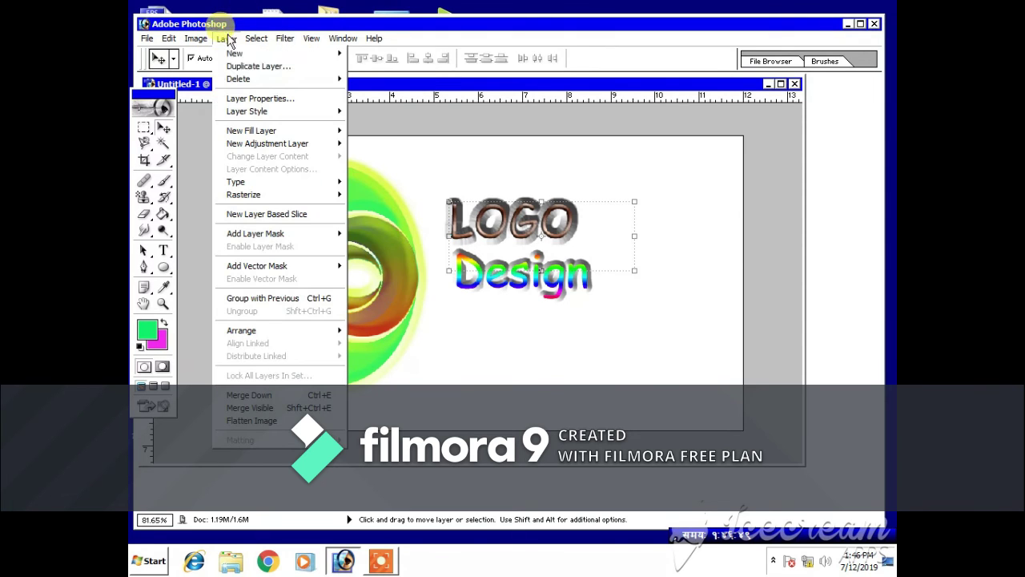
click(281, 390)
drag(463, 238, 497, 211)
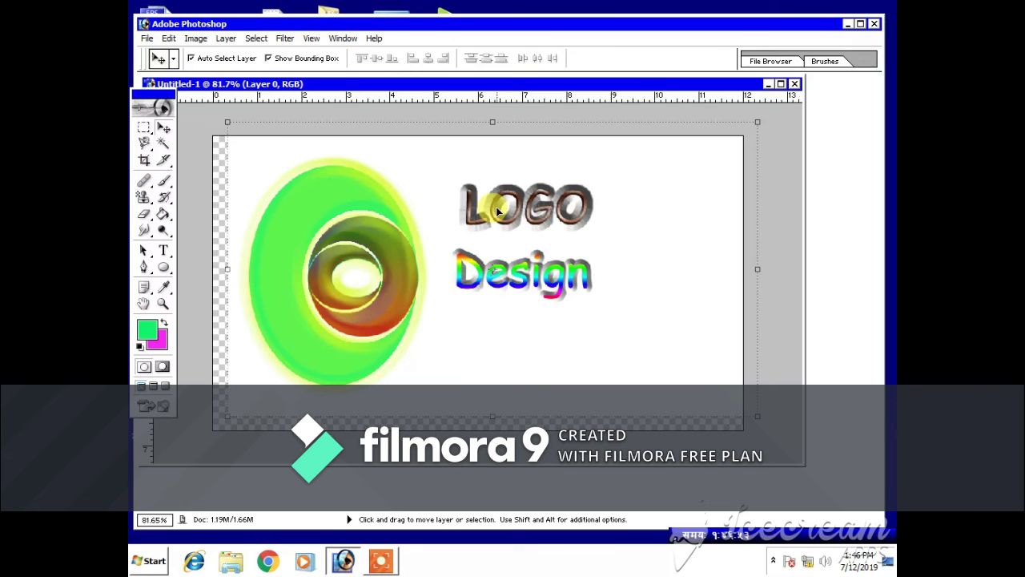
key(ctrl+z)
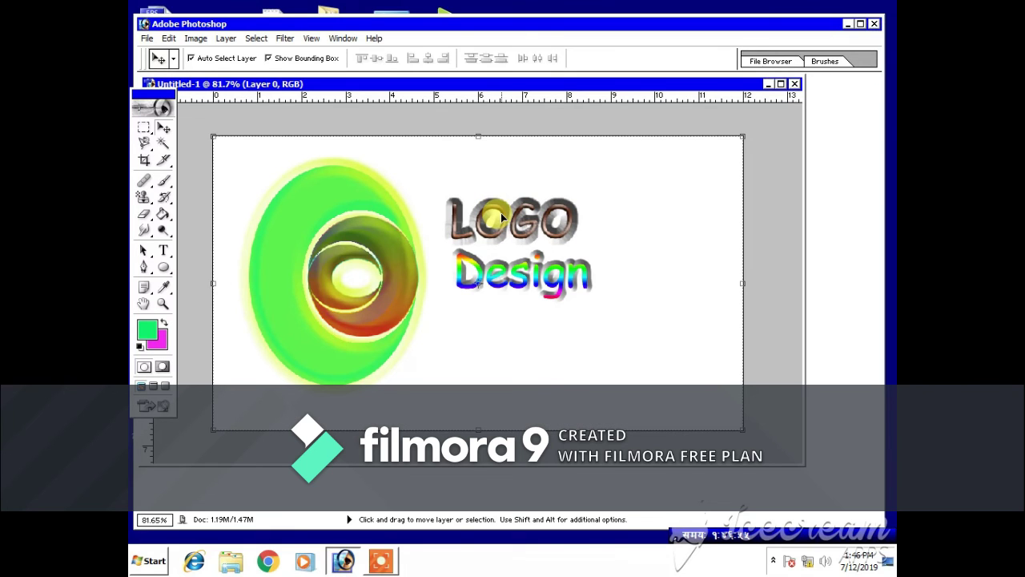
Select the white background of Layer 0 with the Magic Wand, delete it and deselect
click(162, 142)
click(560, 182)
key(Delete)
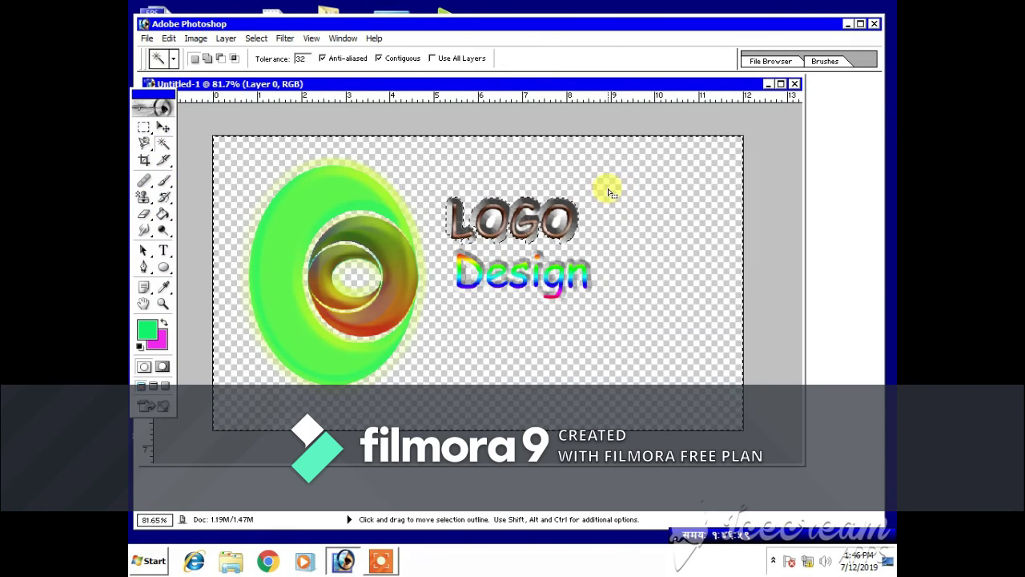
click(256, 38)
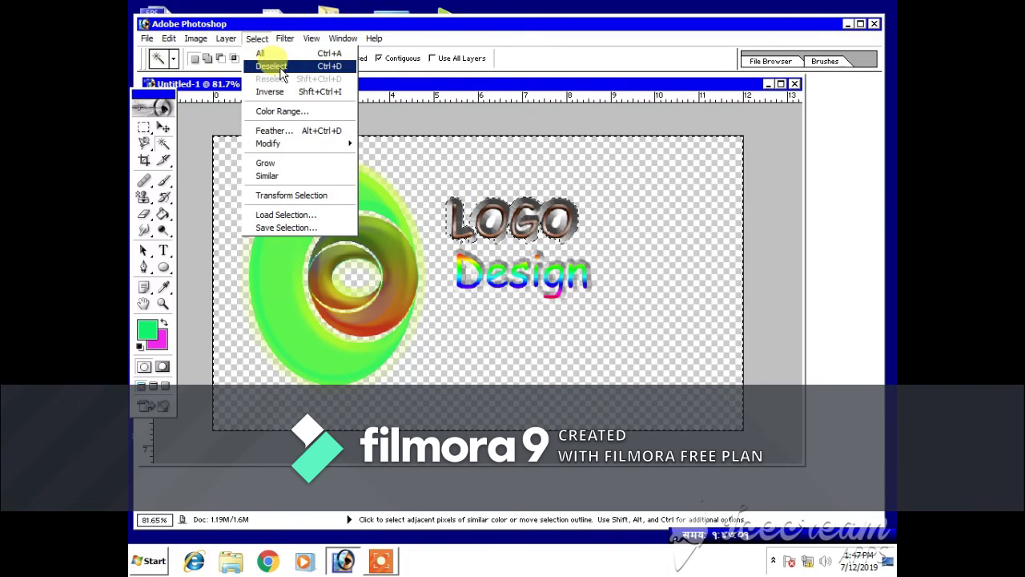
click(277, 66)
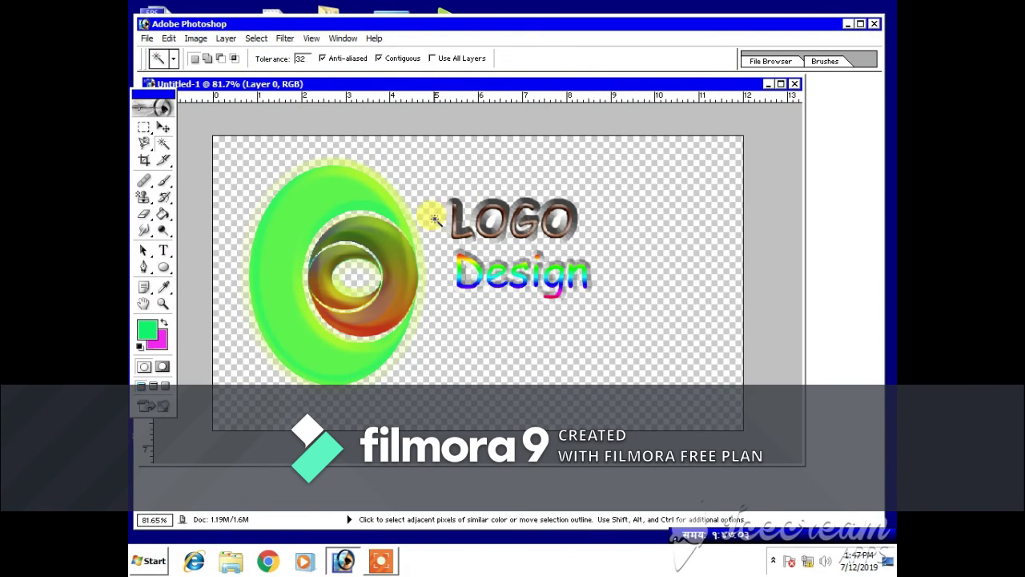